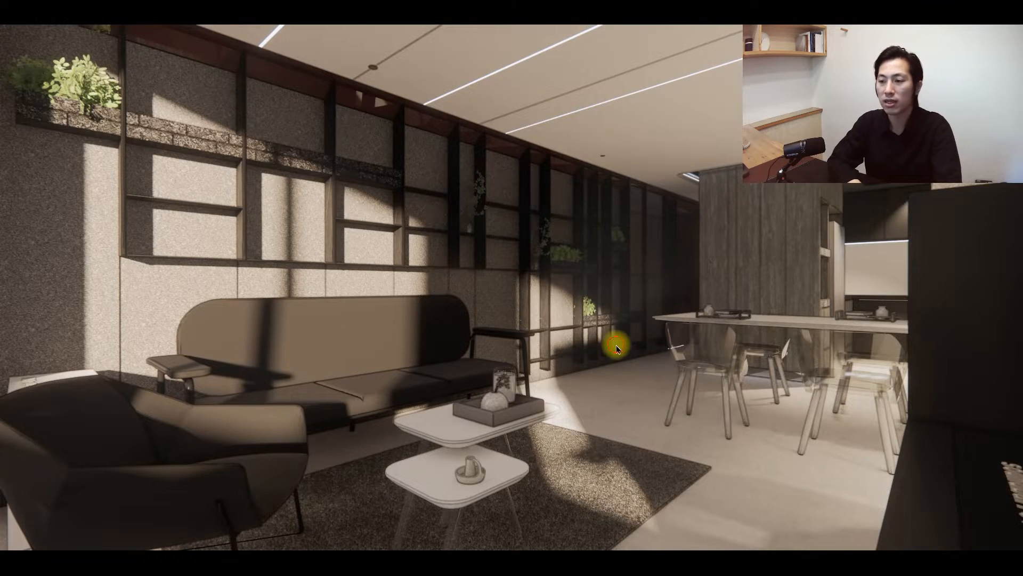
# Step: Walk through the rendered interior to examine the living room and dining area
pyautogui.scroll(3, 616, 344)
pyautogui.keyDown('shift'); pyautogui.moveTo(601, 361); pyautogui.dragTo(618, 345, button='right'); pyautogui.keyUp('shift')
pyautogui.scroll(3, 619, 347)
pyautogui.moveTo(619, 350); pyautogui.dragTo(528, 379)
pyautogui.press('d')
pyautogui.press('a')
pyautogui.press('d')
pyautogui.press('e')
pyautogui.press('shift')
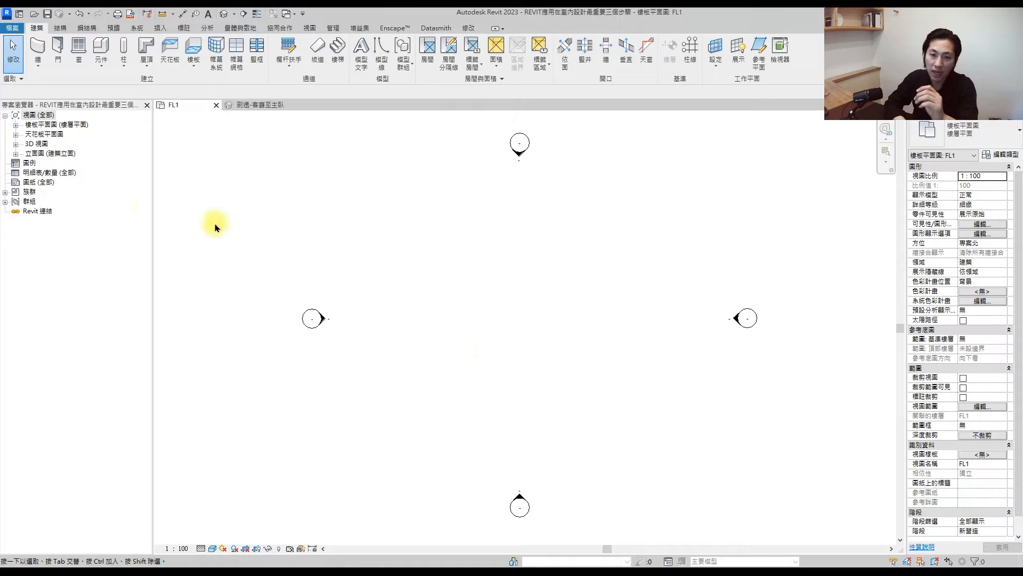
# Step: Open the south elevation view (南立面) to show the project levels
pyautogui.click(17, 125)
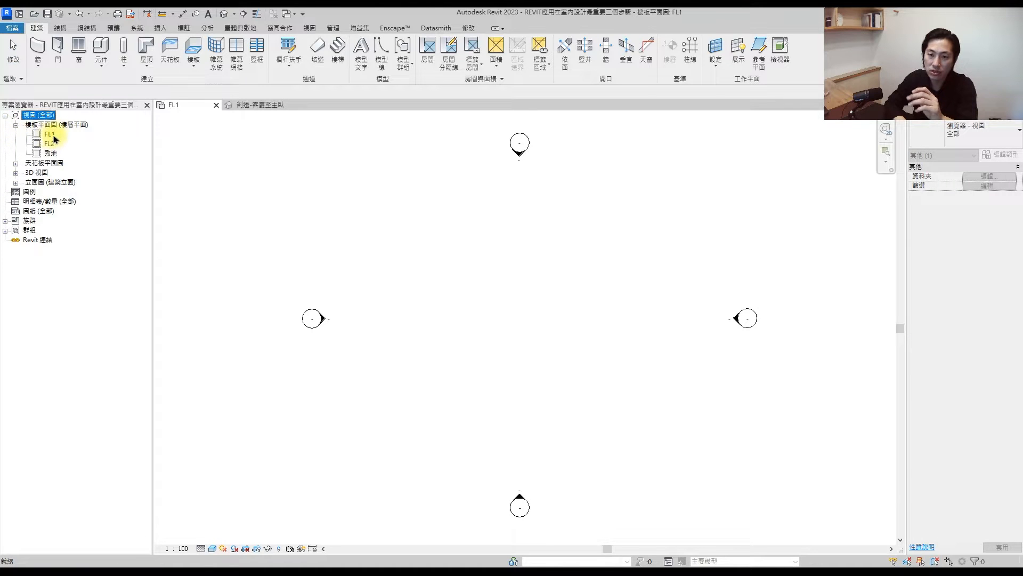
pyautogui.click(53, 137)
pyautogui.doubleClick(47, 183)
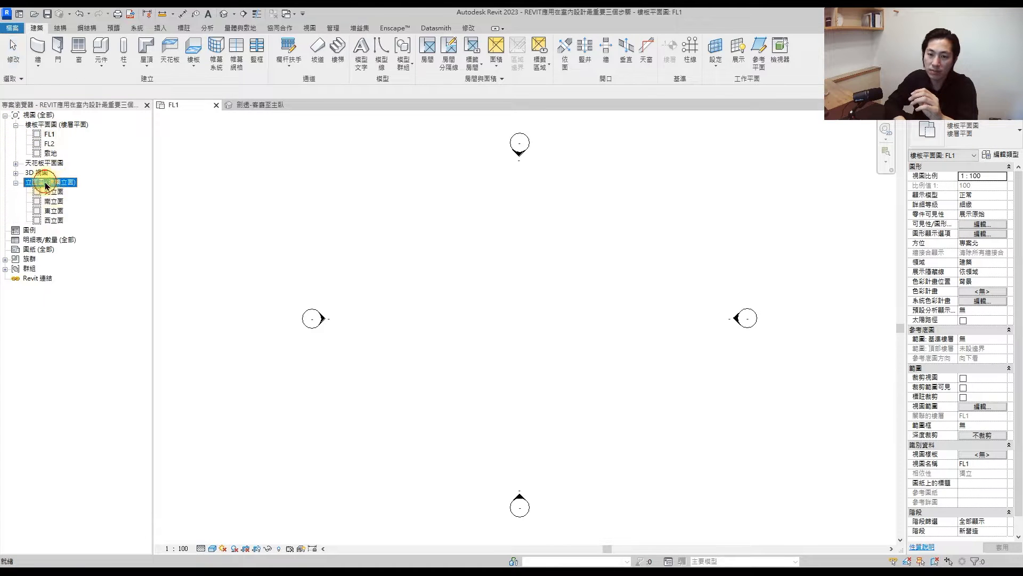
pyautogui.doubleClick(56, 200)
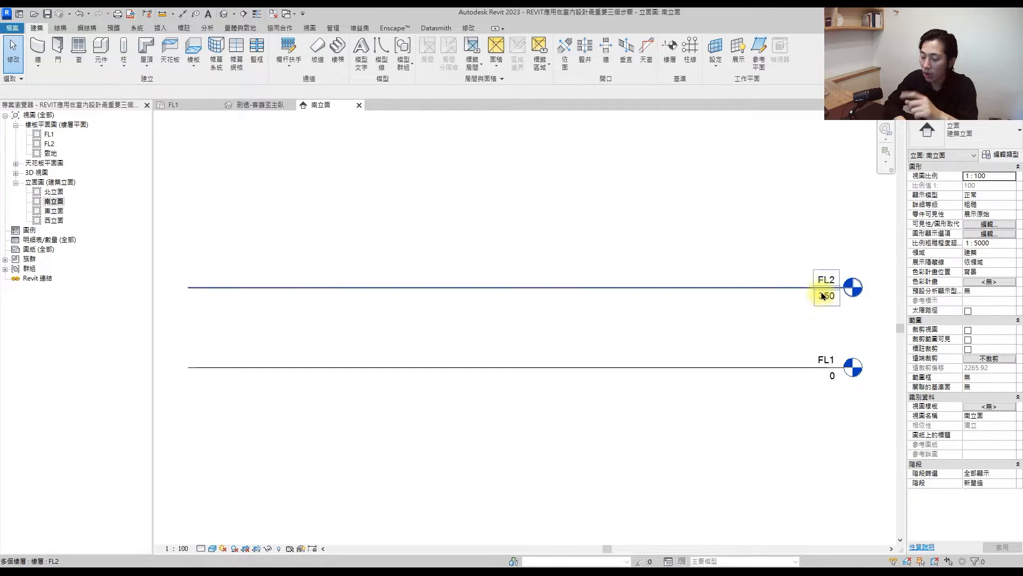
# Step: Rename level FL1 as FL14
pyautogui.moveTo(811, 347); pyautogui.dragTo(744, 354, button='middle')
pyautogui.doubleClick(761, 357)
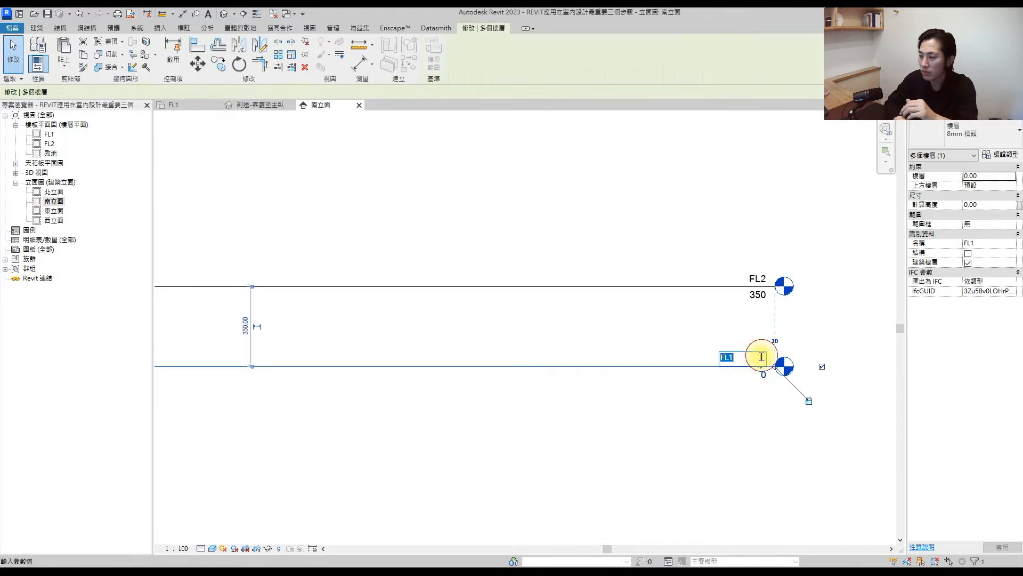
pyautogui.scroll(2, 735, 360)
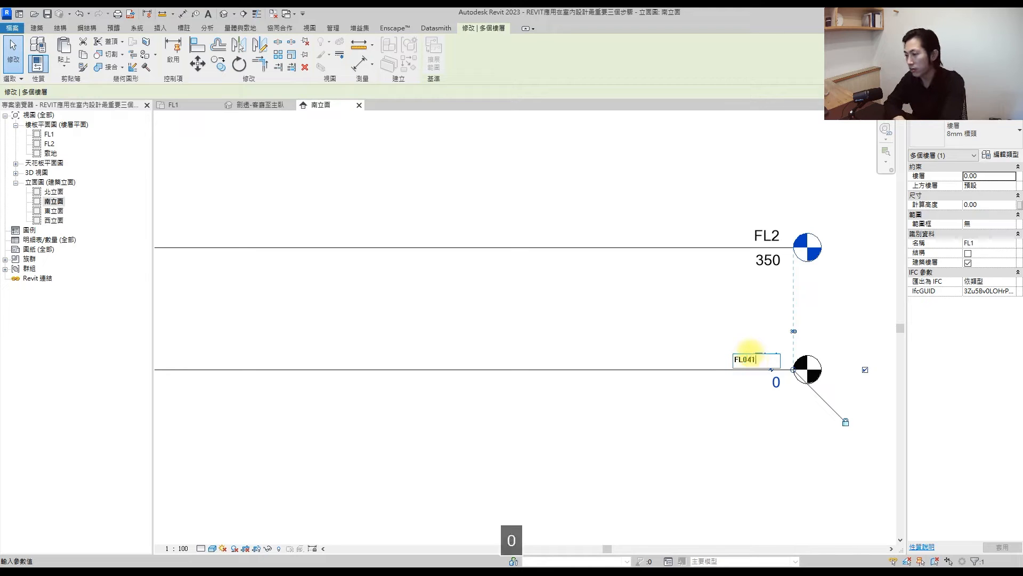
pyautogui.write('14')
# Step: Rename level FL2 as FL15
pyautogui.click(731, 247)
pyautogui.click(761, 233)
pyautogui.click(745, 236)
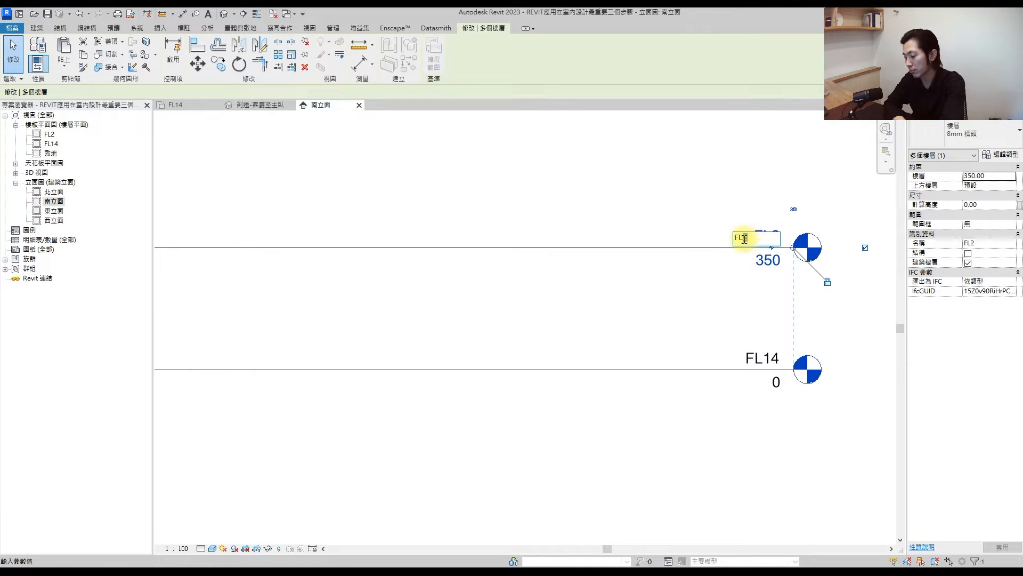
pyautogui.press('BackSpace')
pyautogui.write('15')
pyautogui.press('Return')
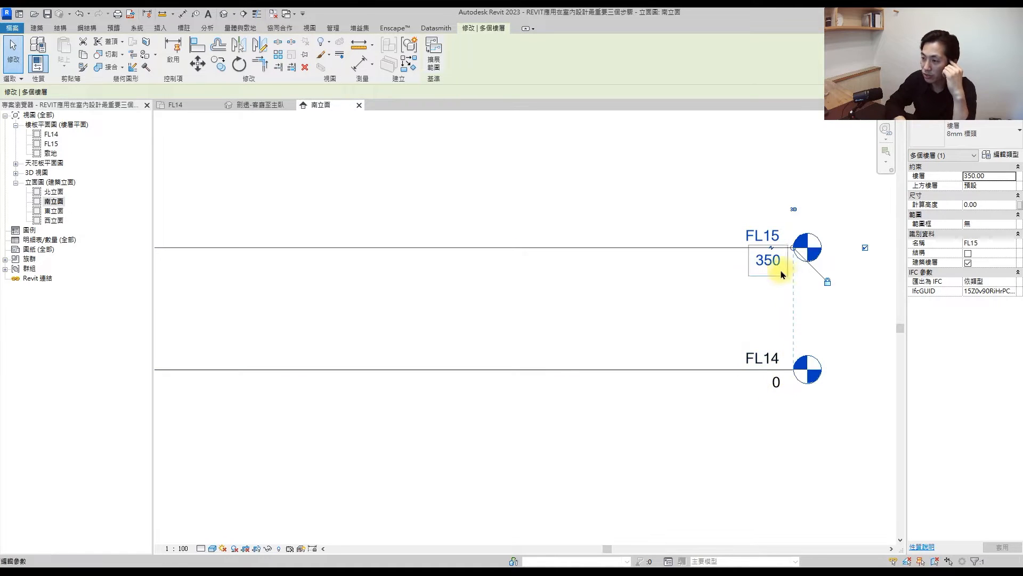
# Step: Set the elevation of level FL15 to 320
pyautogui.click(768, 260)
pyautogui.write('320')
pyautogui.press('Return')
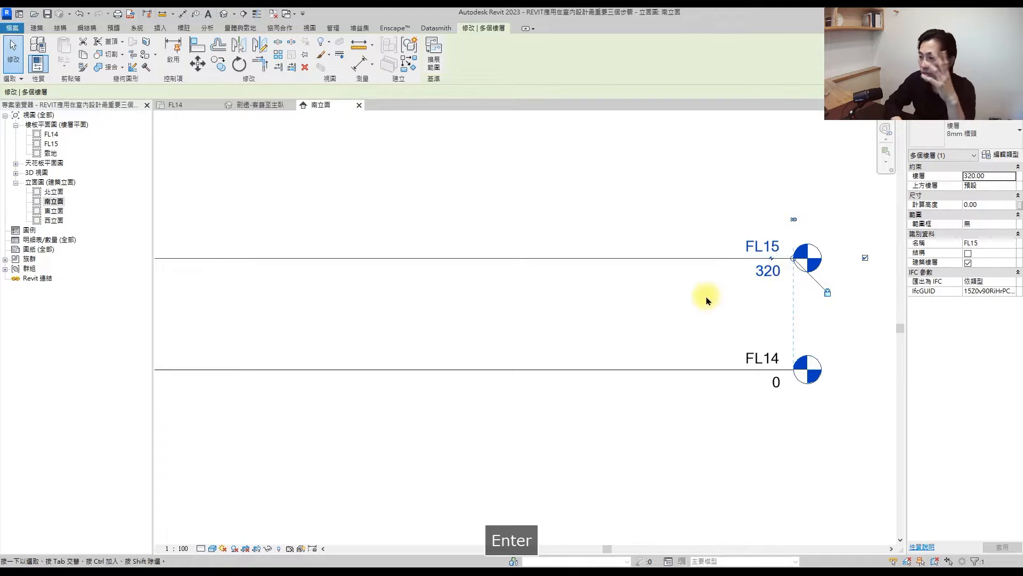
pyautogui.click(661, 313)
# Step: Open the FL14 floor plan and place the imported image A0113-A0114.jpg at the centre between the four elevation markers
pyautogui.doubleClick(52, 134)
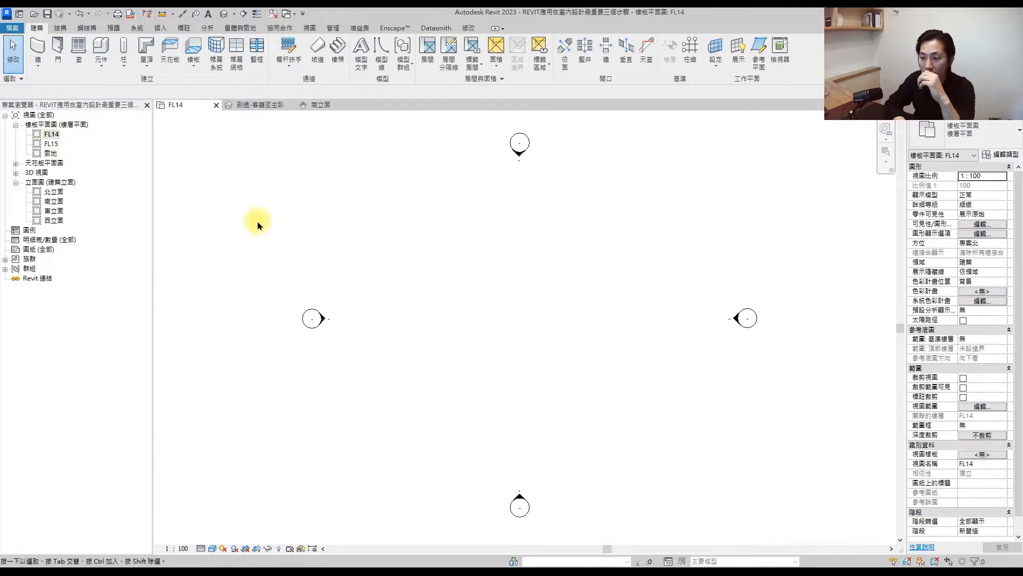
pyautogui.scroll(-1, 449, 280)
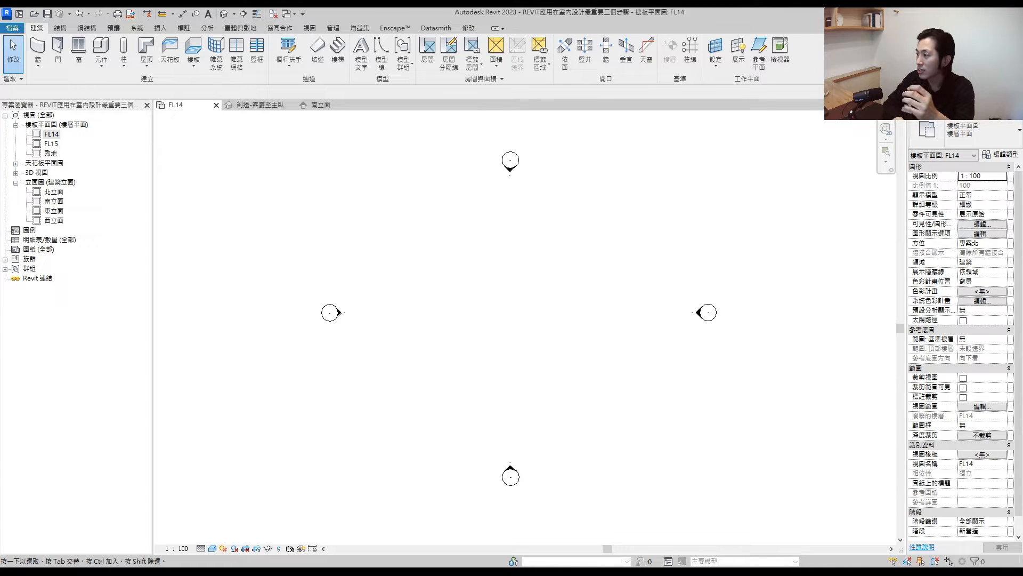
pyautogui.click(509, 314)
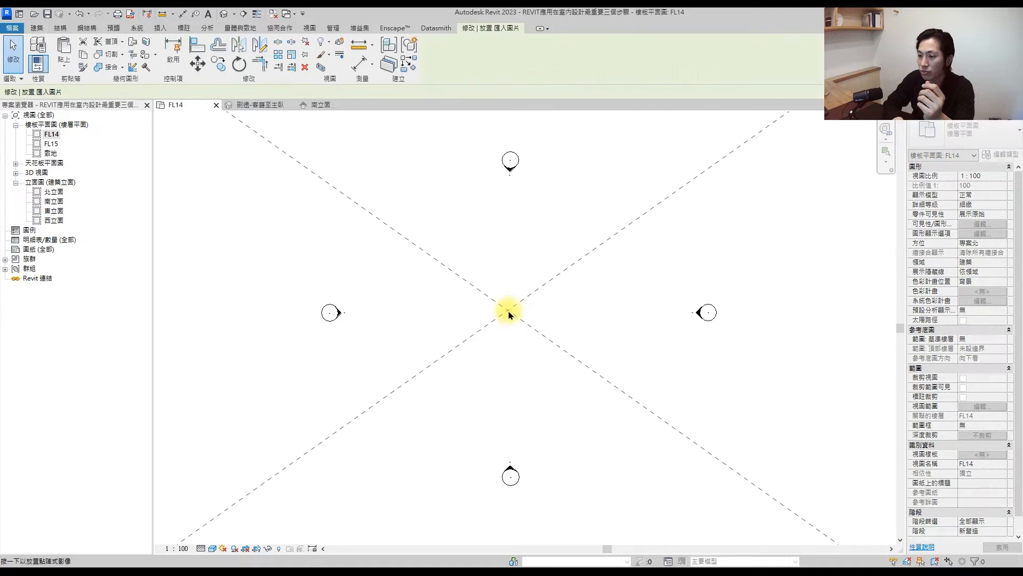
pyautogui.scroll(-2, 488, 325)
# Step: Scale the floor plan image down by its corner to a width of about 3422 and centre it between the elevation markers
pyautogui.moveTo(783, 130); pyautogui.dragTo(559, 307)
pyautogui.moveTo(781, 124); pyautogui.dragTo(427, 374)
pyautogui.moveTo(370, 401); pyautogui.dragTo(491, 309)
pyautogui.scroll(4, 490, 320)
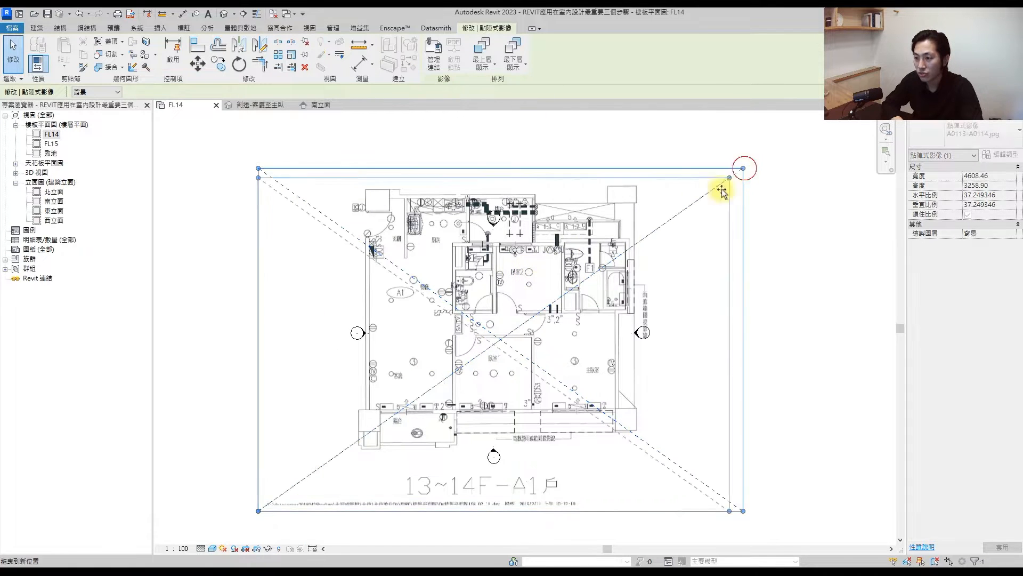
pyautogui.moveTo(742, 168); pyautogui.dragTo(618, 257)
pyautogui.moveTo(455, 377); pyautogui.dragTo(515, 341)
pyautogui.click(756, 284)
# Step: Examine the rooms and overall extents of the placed floor plan image
pyautogui.scroll(2, 510, 319)
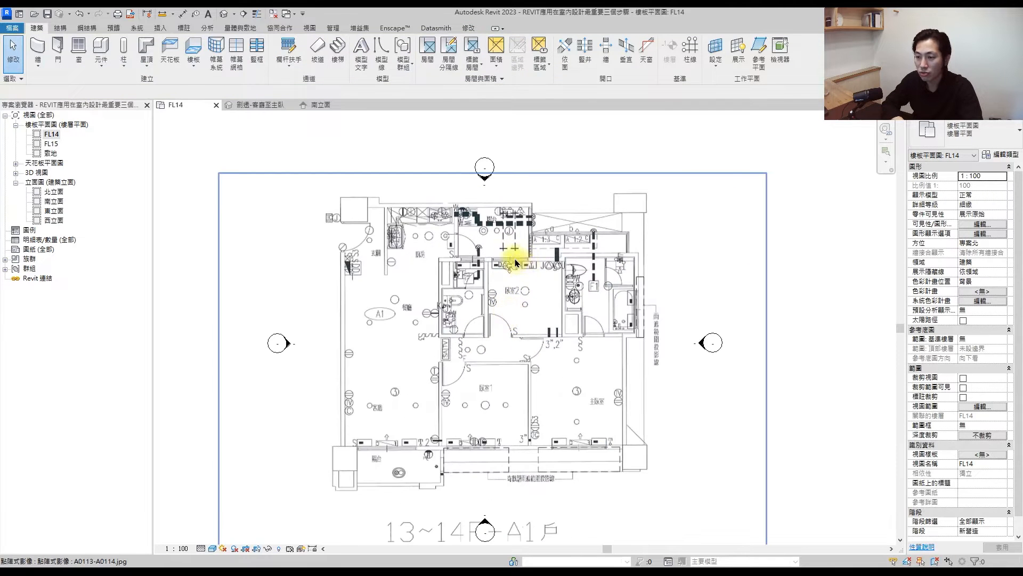
pyautogui.scroll(4, 515, 262)
pyautogui.scroll(-3, 442, 299)
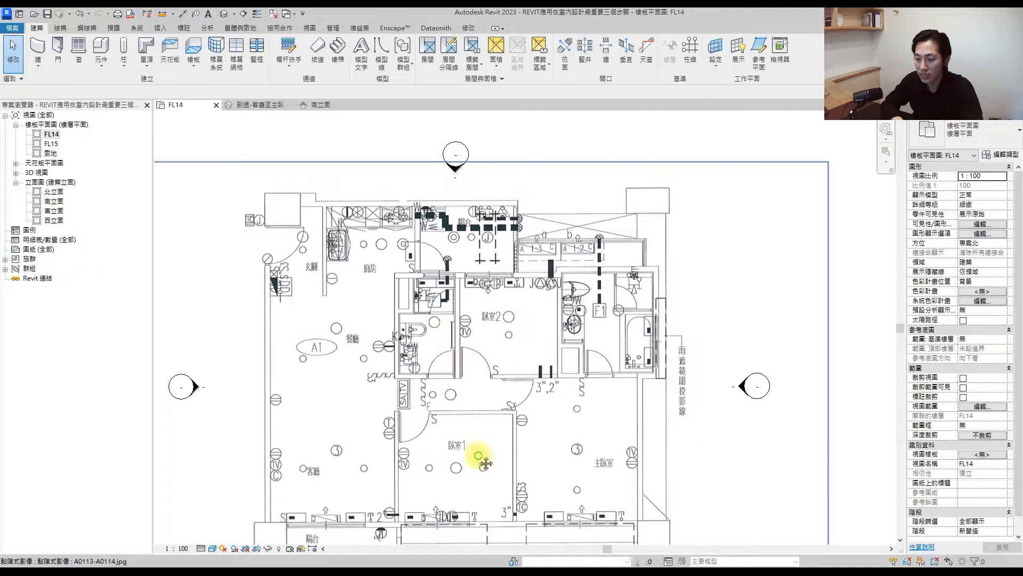
pyautogui.scroll(-2, 469, 453)
pyautogui.click(586, 364)
pyautogui.scroll(-2, 607, 358)
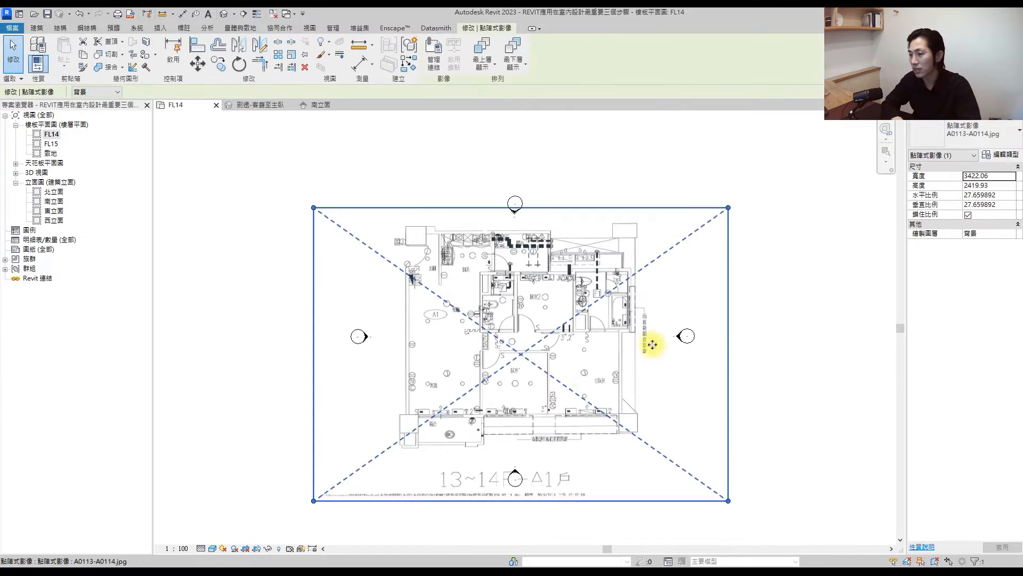
pyautogui.click(813, 293)
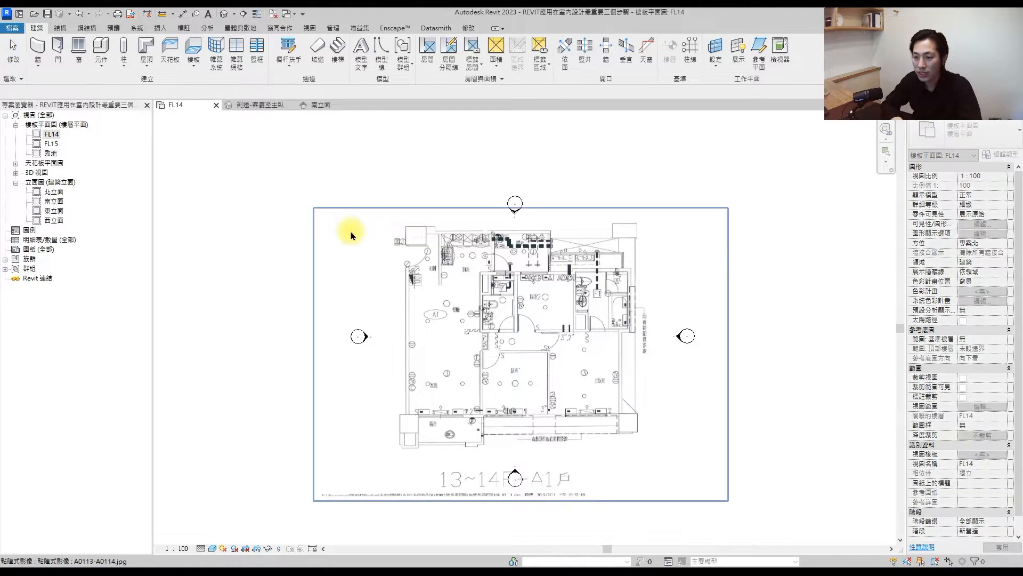
# Step: Move the imported CAD drawing DA(尺寸)_A1-13F-客變 from its distant position to just beside the floor plan image
pyautogui.scroll(-2, 470, 281)
pyautogui.rightClick(566, 220)
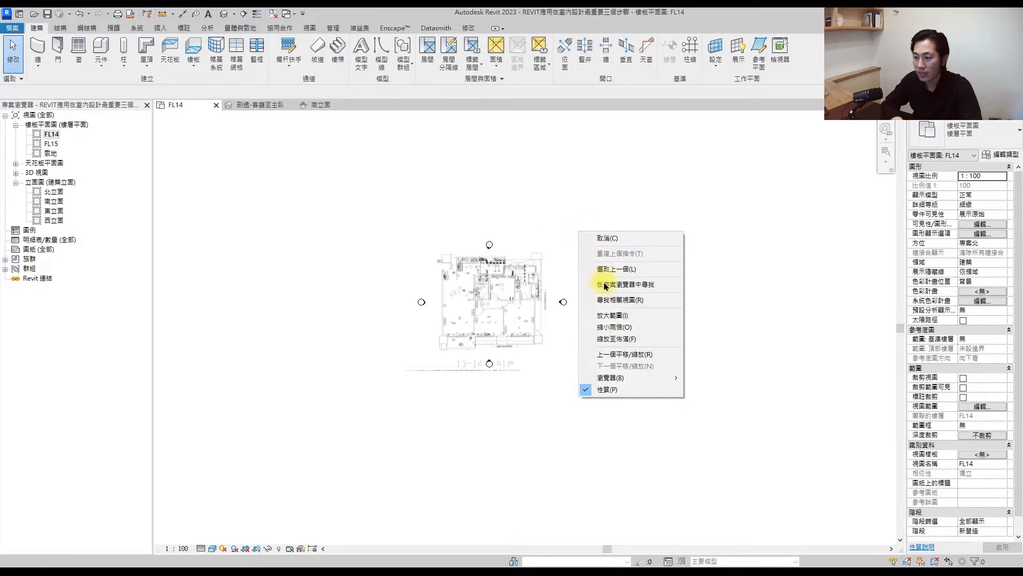
pyautogui.click(613, 344)
pyautogui.click(198, 252)
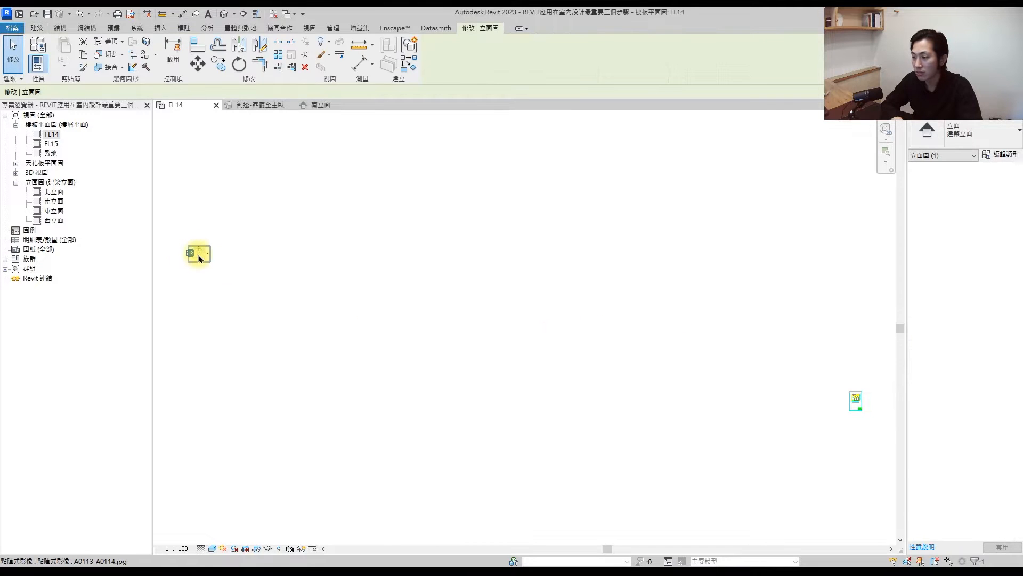
pyautogui.press('Escape')
pyautogui.click(855, 399)
pyautogui.moveTo(855, 398); pyautogui.dragTo(235, 258)
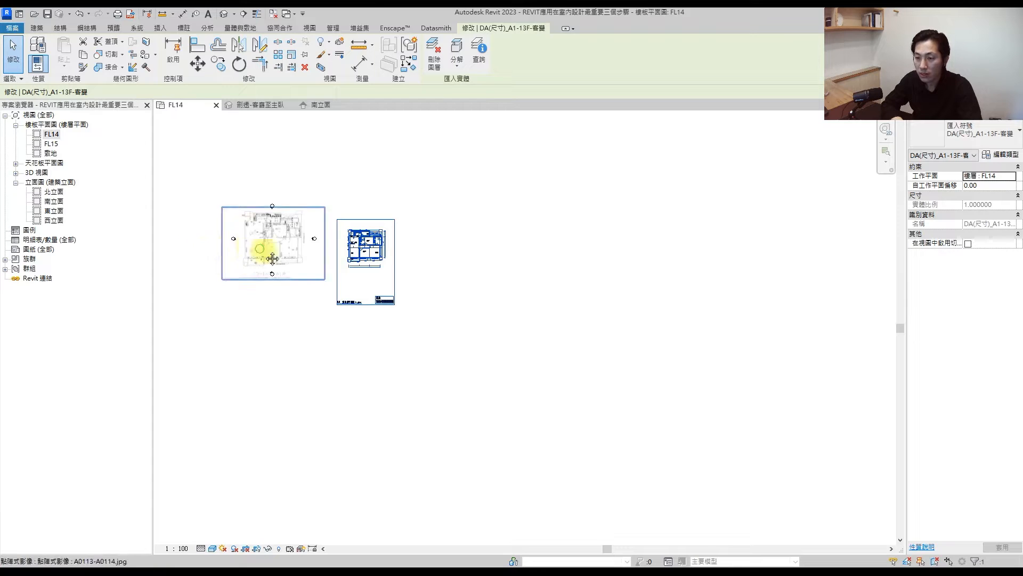
pyautogui.moveTo(270, 256); pyautogui.dragTo(427, 347, button='middle')
pyautogui.scroll(4, 533, 355)
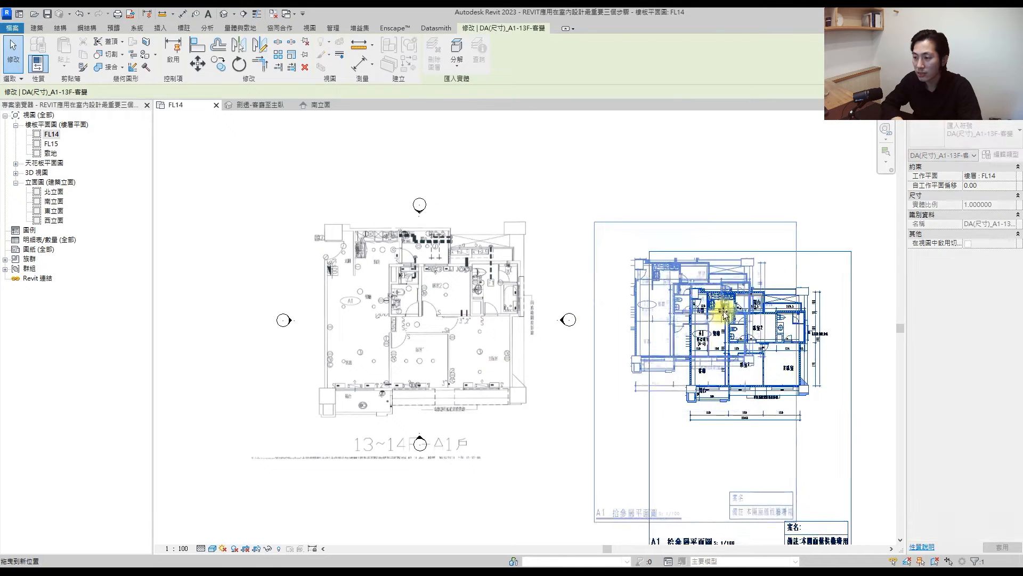
pyautogui.press('Escape')
# Step: Dimension the thickness of the master bathroom's outer wall in the CAD drawing, placing the dimension outside the plan
pyautogui.scroll(2, 807, 271)
pyautogui.scroll(3, 807, 270)
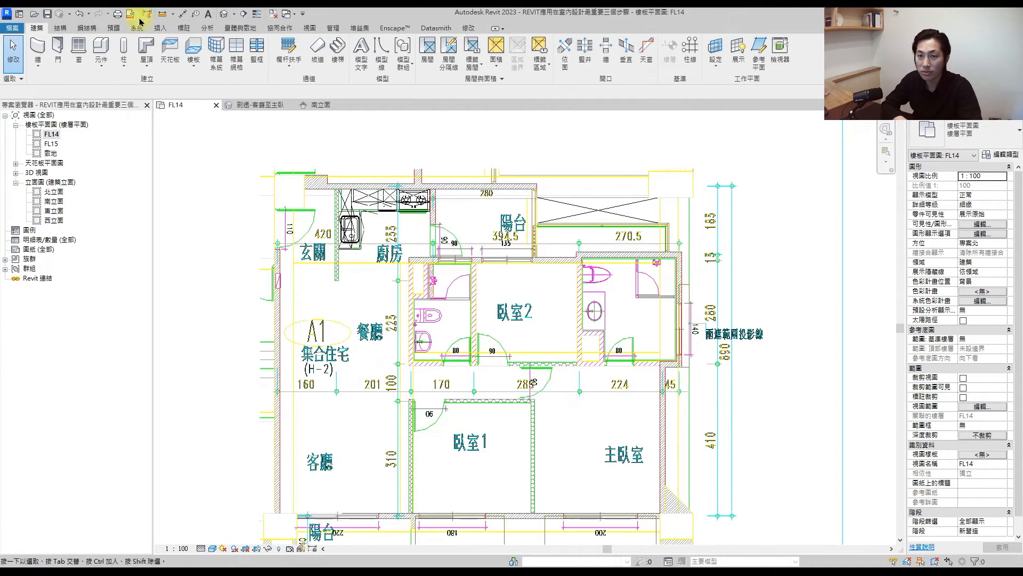
pyautogui.press('d')
pyautogui.press('i')
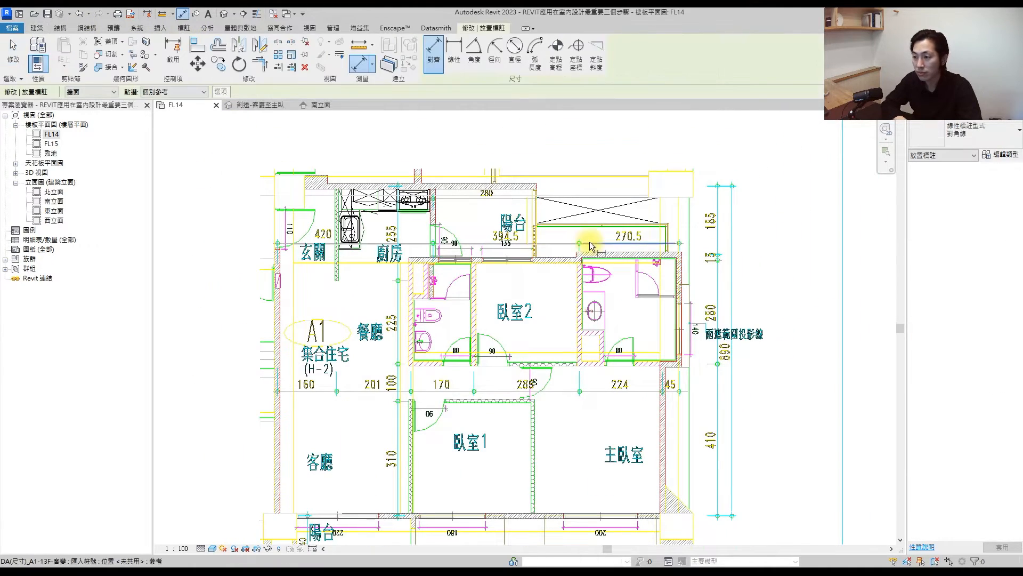
pyautogui.scroll(5, 602, 246)
pyautogui.press('Escape')
pyautogui.scroll(3, 652, 261)
pyautogui.click(654, 261)
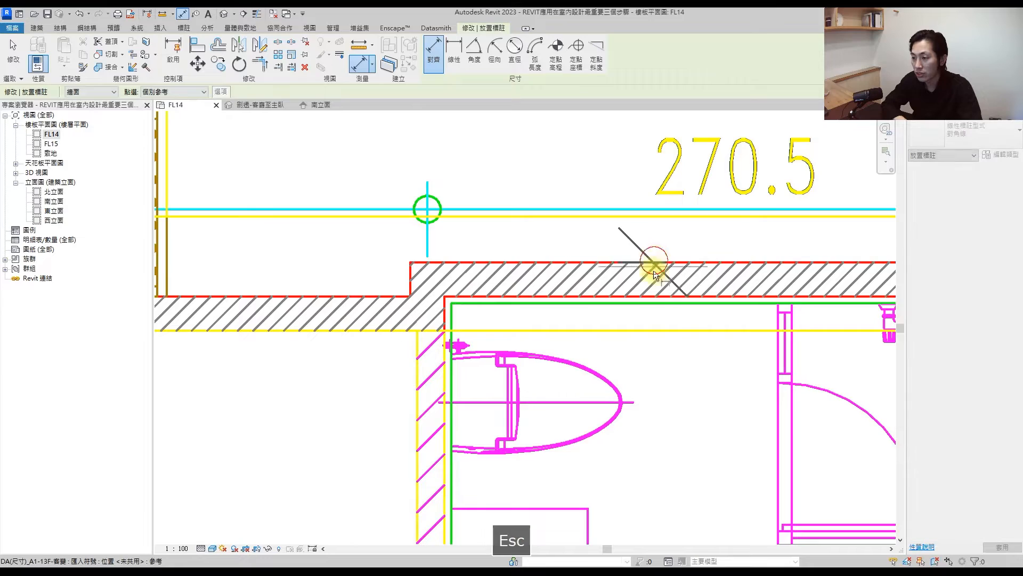
pyautogui.click(649, 295)
pyautogui.scroll(-3, 639, 282)
pyautogui.scroll(-5, 659, 254)
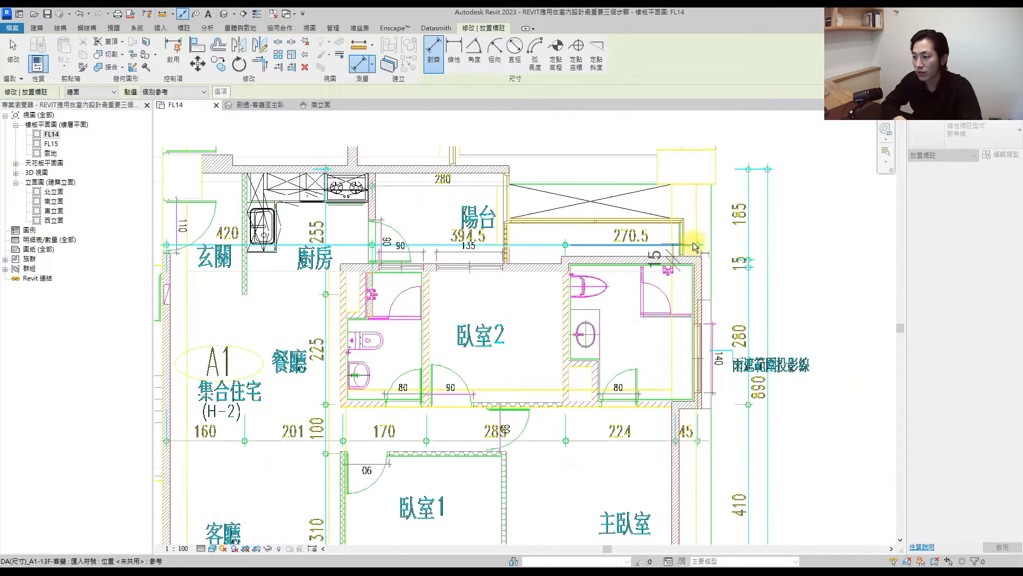
pyautogui.click(809, 259)
pyautogui.press('Escape')
pyautogui.press('Escape')
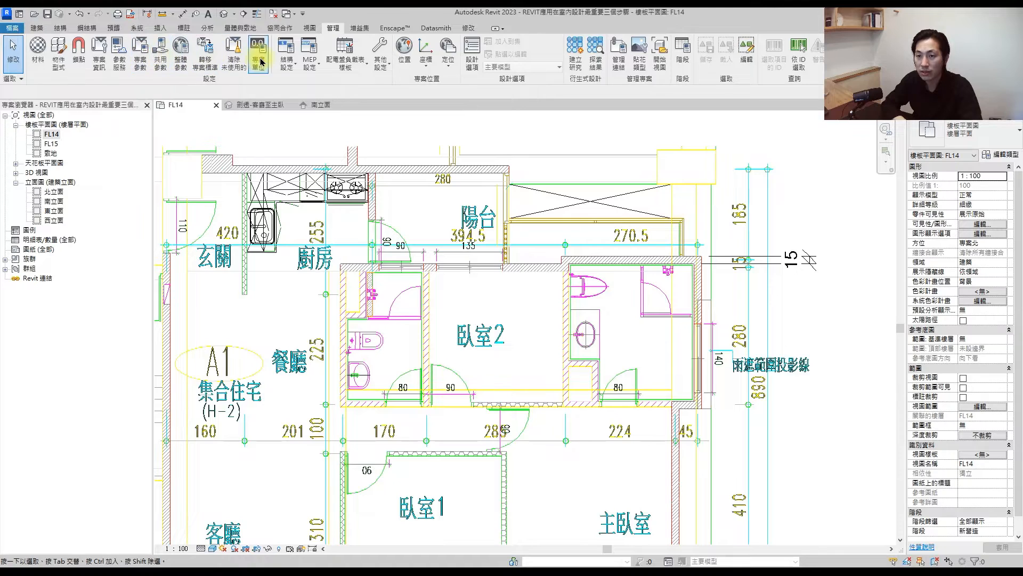
# Step: Check the length format in the project units settings
pyautogui.click(261, 62)
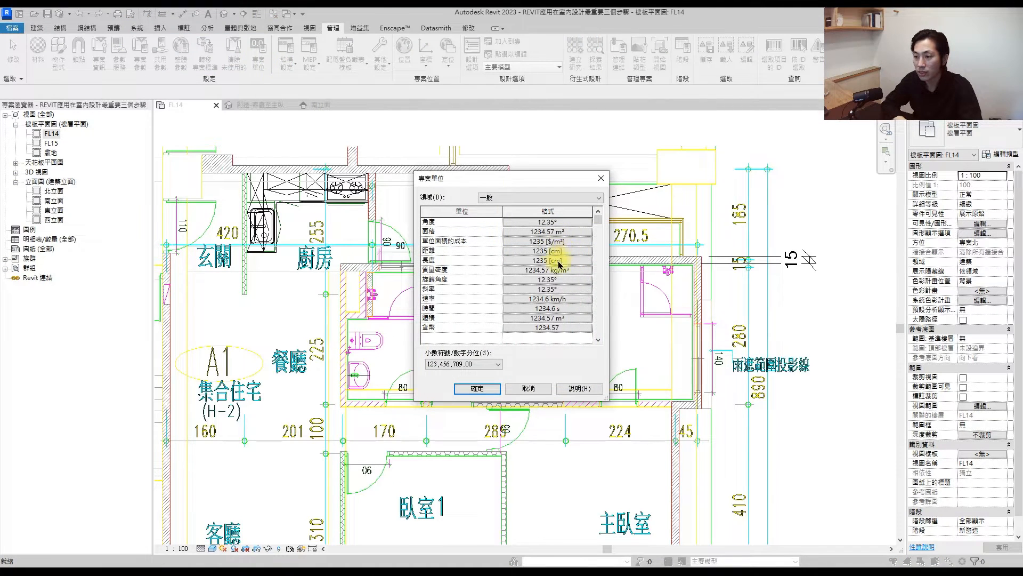
pyautogui.click(498, 385)
pyautogui.click(727, 277)
# Step: Draw a short vertical detail line on the plan image, starting at the outer face of the bathroom's upper wall
pyautogui.scroll(-5, 663, 281)
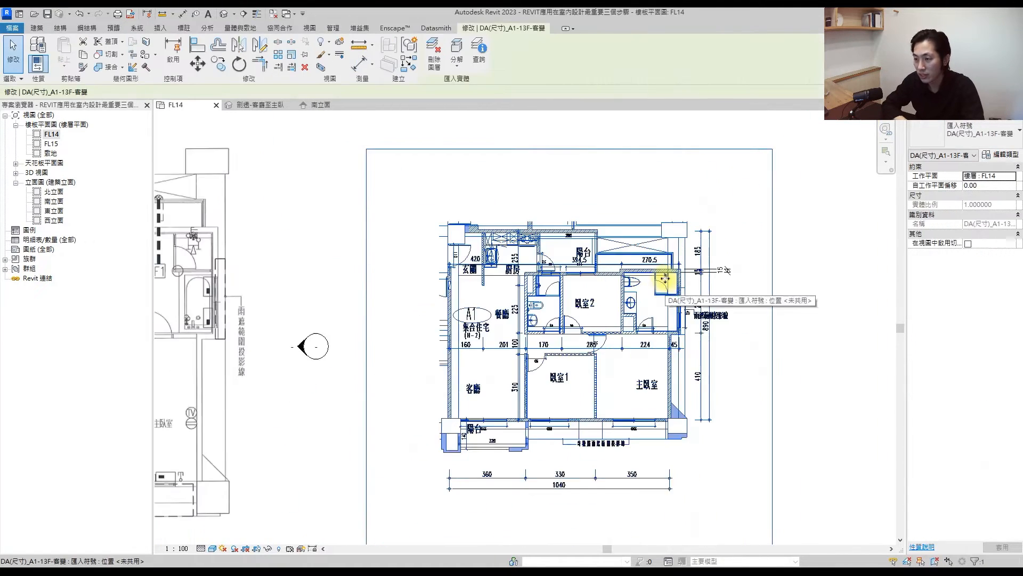
pyautogui.click(265, 304)
pyautogui.click(598, 283)
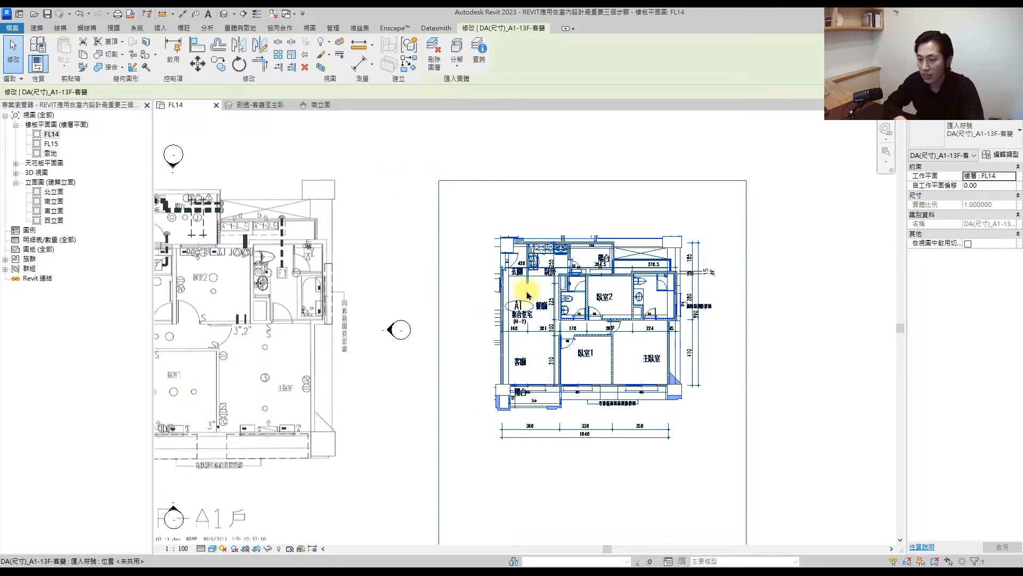
pyautogui.scroll(-2, 485, 293)
pyautogui.scroll(5, 336, 270)
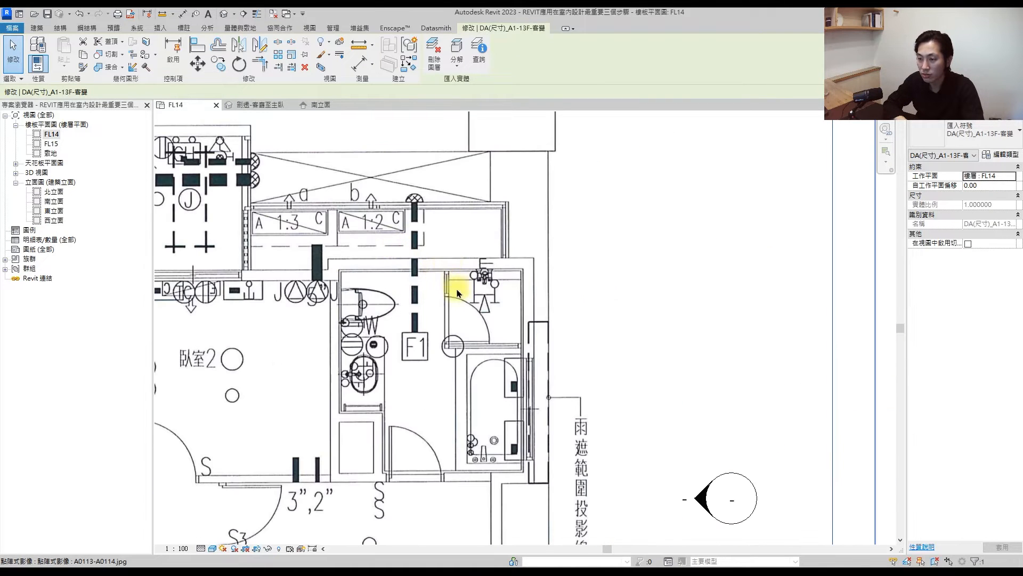
pyautogui.click(184, 28)
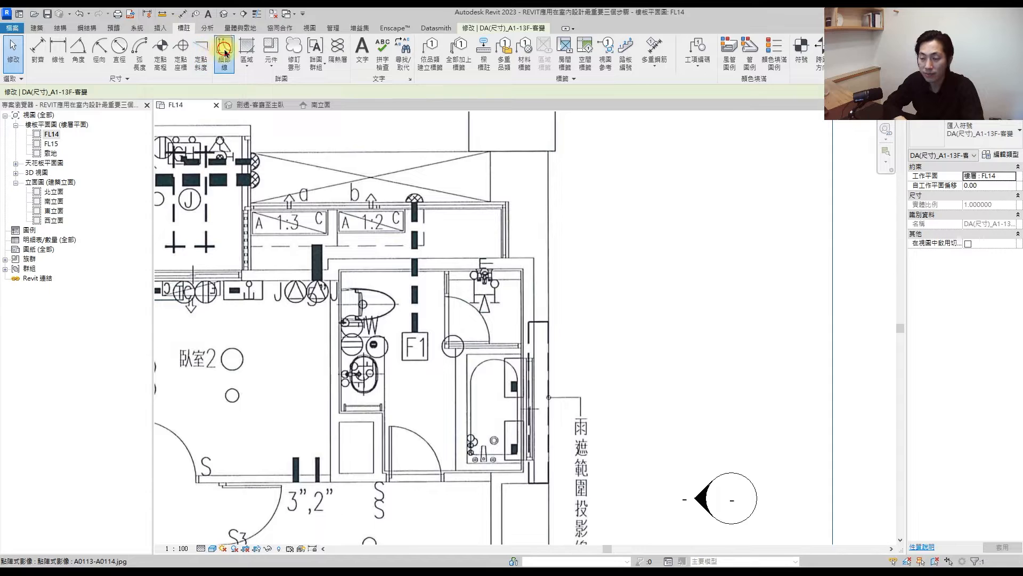
pyautogui.click(222, 44)
pyautogui.scroll(4, 464, 246)
pyautogui.click(611, 278)
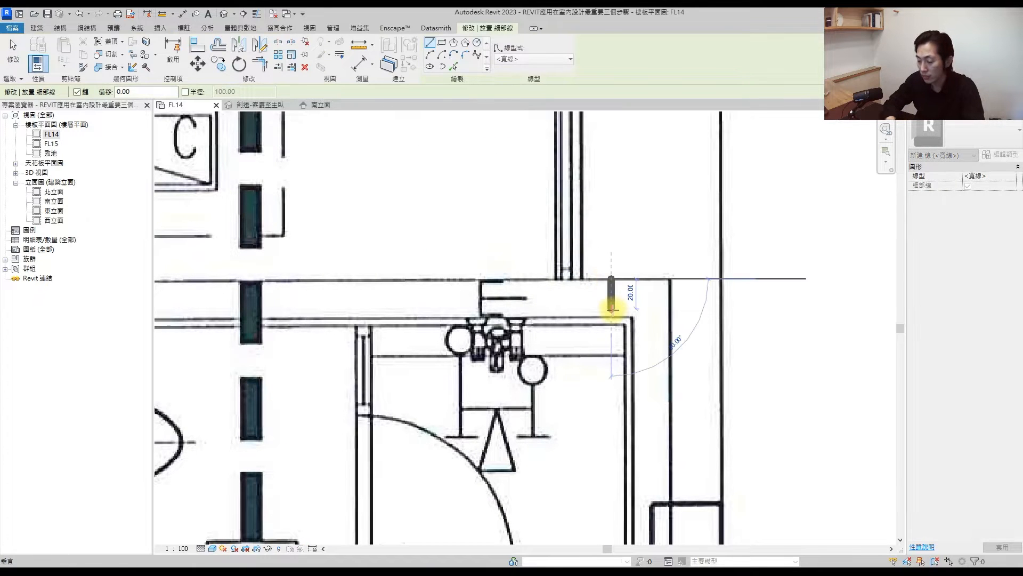
pyautogui.press('Return')
pyautogui.press('Escape')
# Step: Scale the plan image graphically from the bathroom upper wall's outer face, so that the wall thickness matches the 20 cm detail line
pyautogui.click(626, 303)
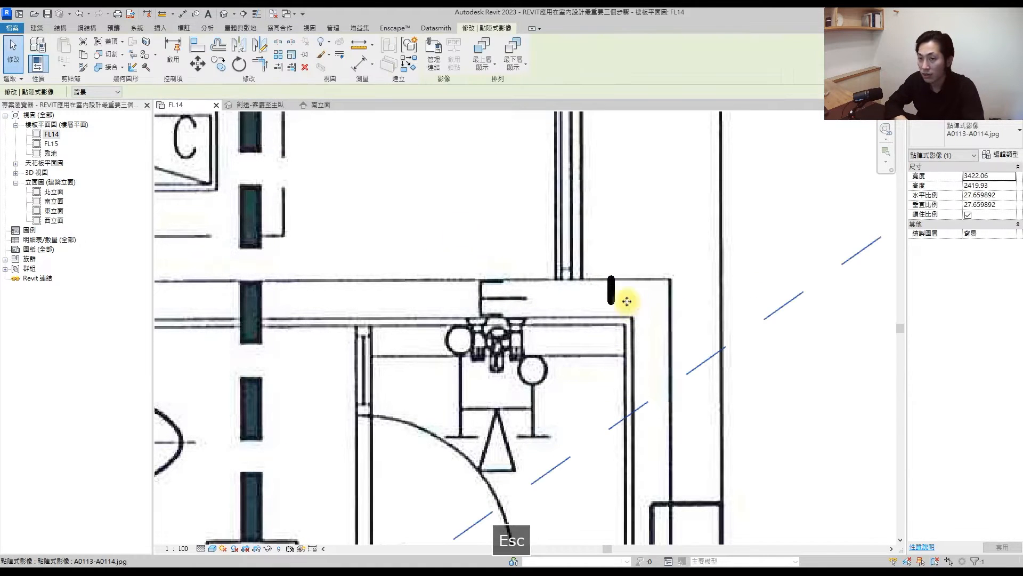
pyautogui.click(291, 56)
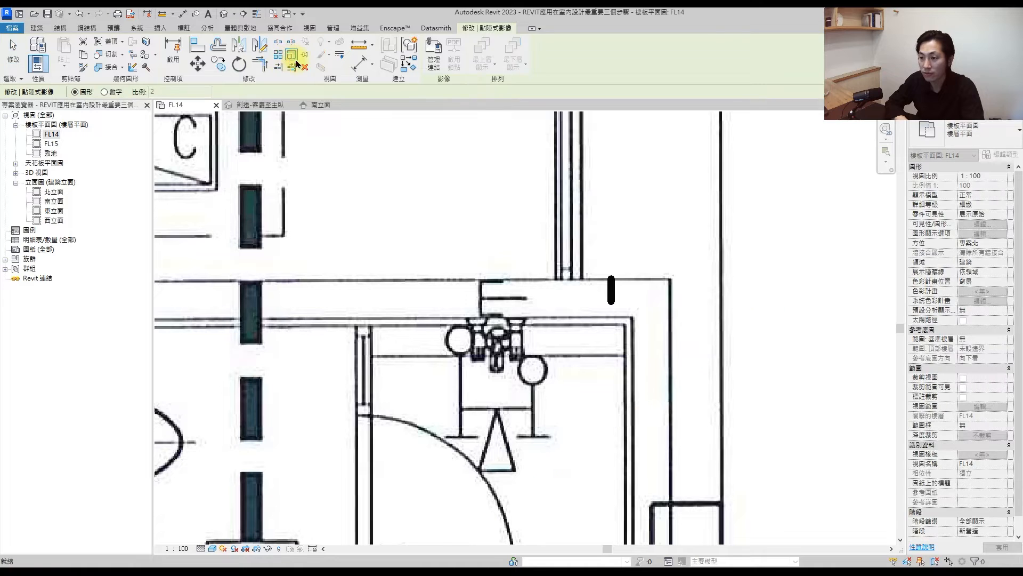
pyautogui.click(611, 278)
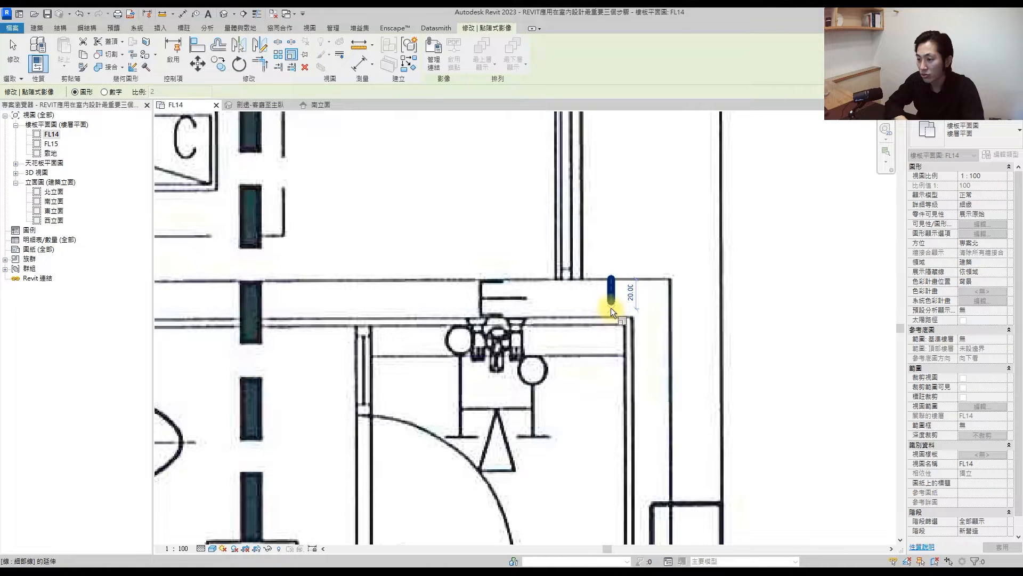
pyautogui.scroll(-4, 611, 304)
pyautogui.press('Escape')
# Step: Delete the short vertical detail line at the bathroom's upper wall
pyautogui.click(599, 310)
pyautogui.press('Delete')
pyautogui.scroll(-5, 599, 311)
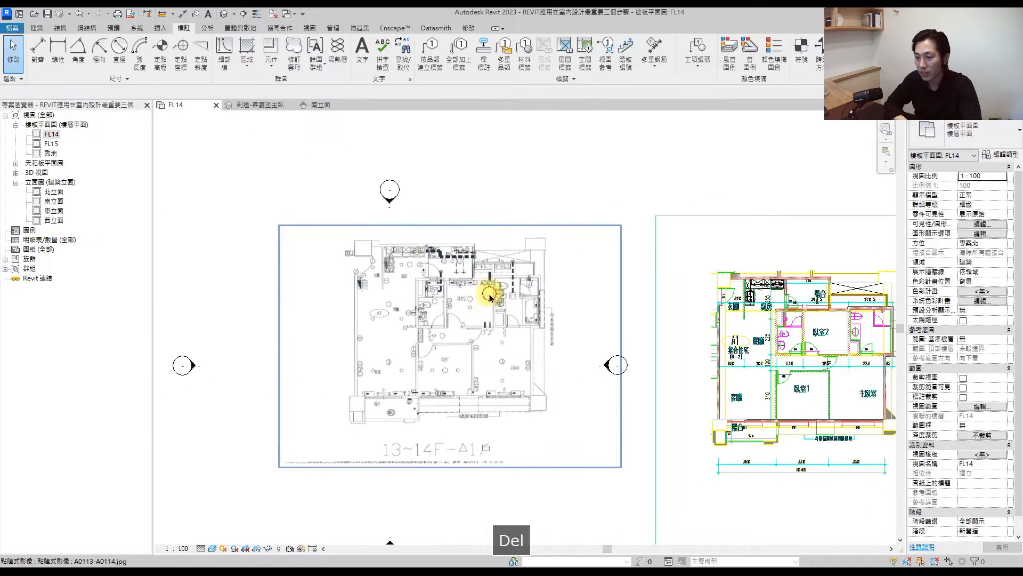
pyautogui.click(490, 297)
pyautogui.press('Escape')
pyautogui.scroll(-2, 506, 336)
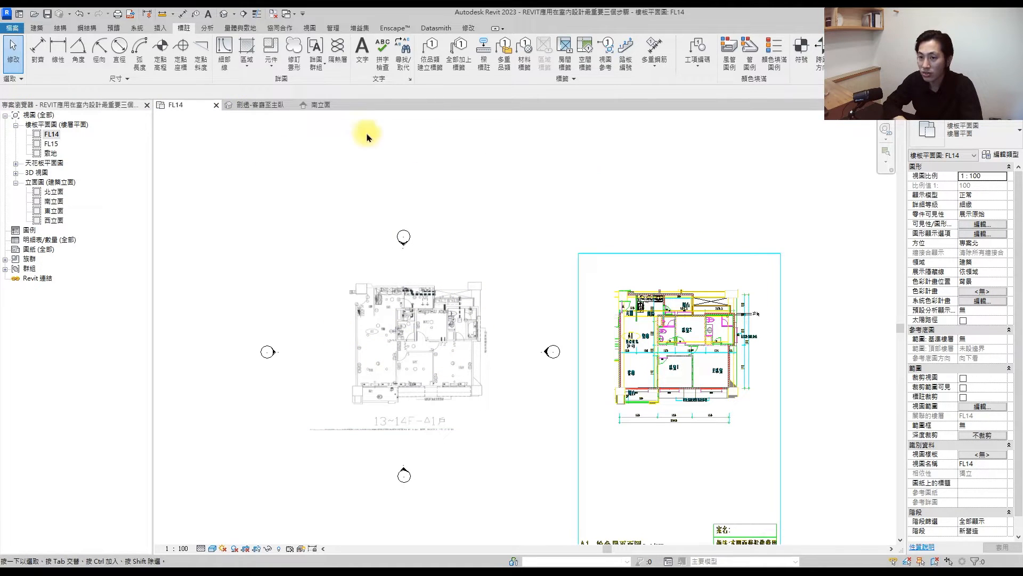
# Step: Look through the views and sheets of the completed sample project and examine the kitchen and entrance area on sheet A003 - 全區平面圖
pyautogui.click(320, 107)
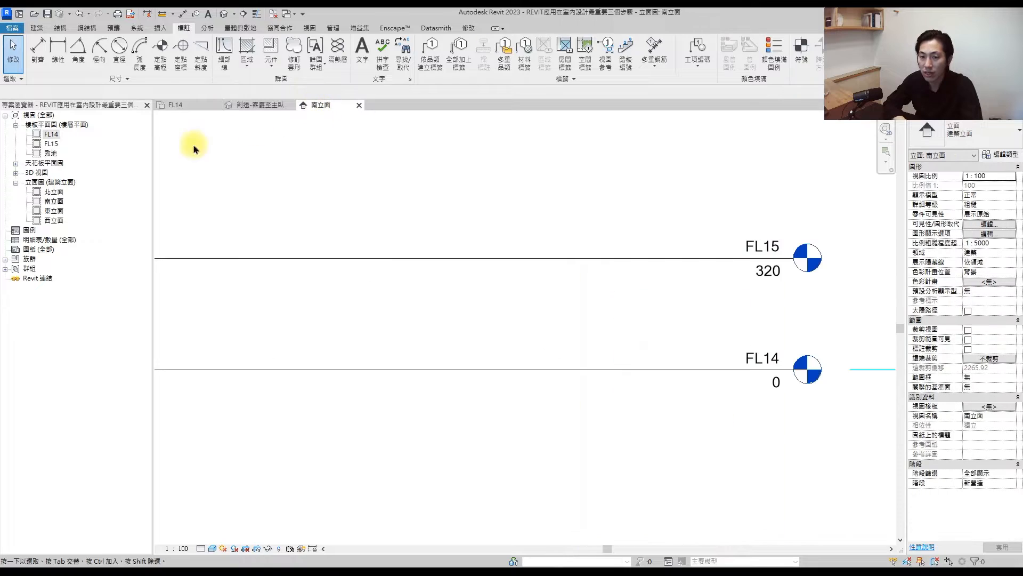
pyautogui.click(258, 104)
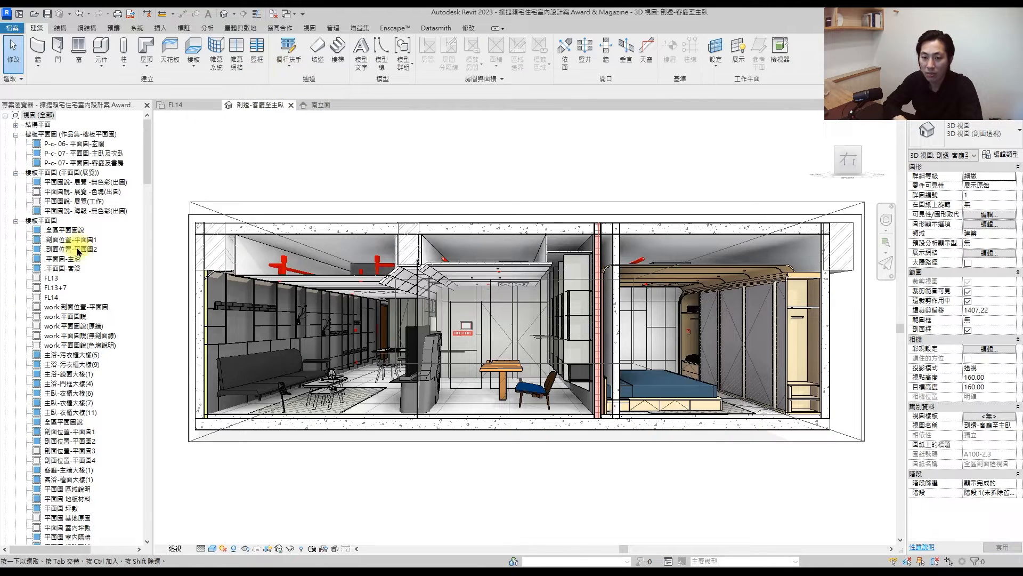
pyautogui.scroll(-20, 58, 319)
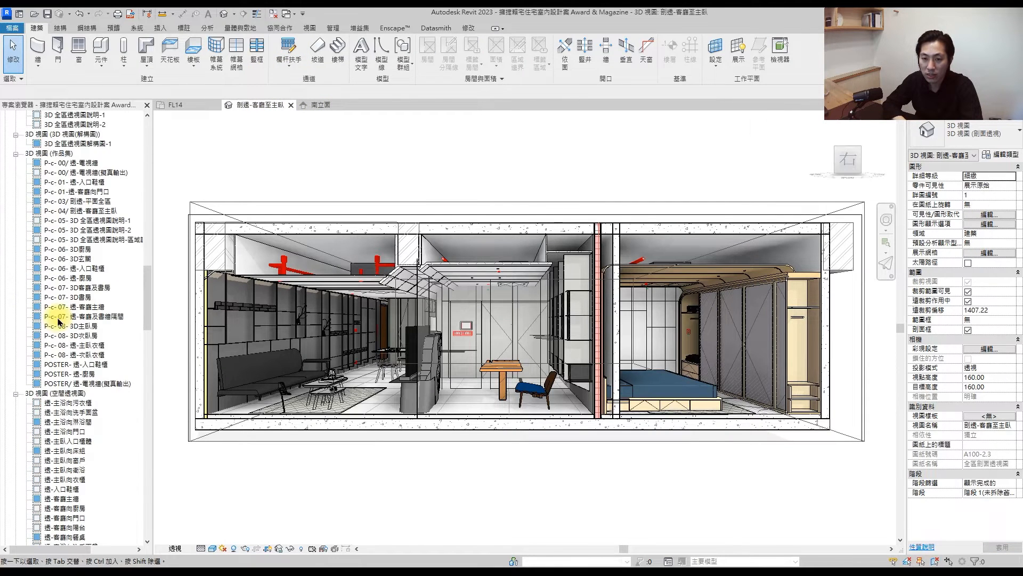
pyautogui.scroll(-15, 80, 354)
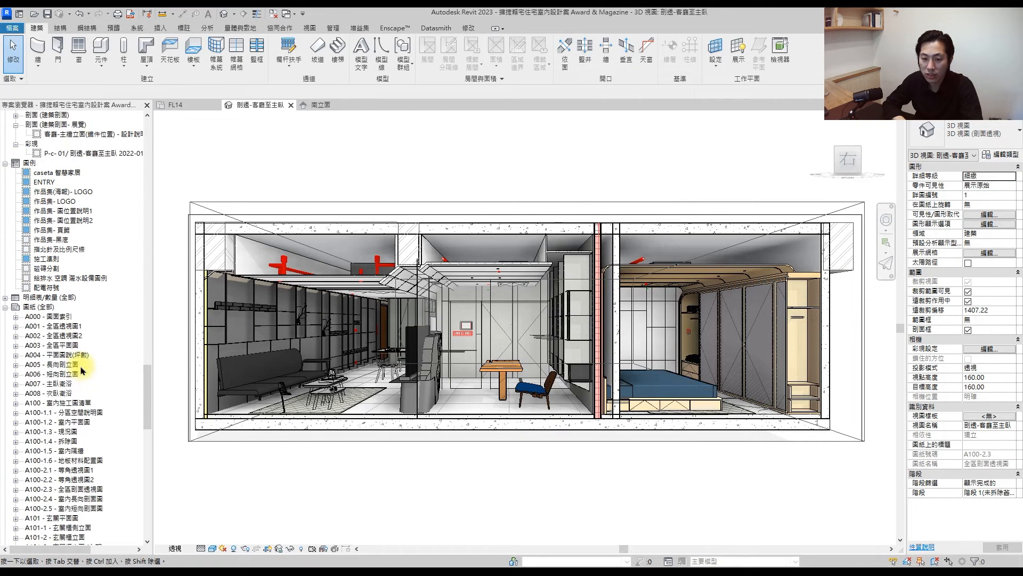
pyautogui.click(48, 316)
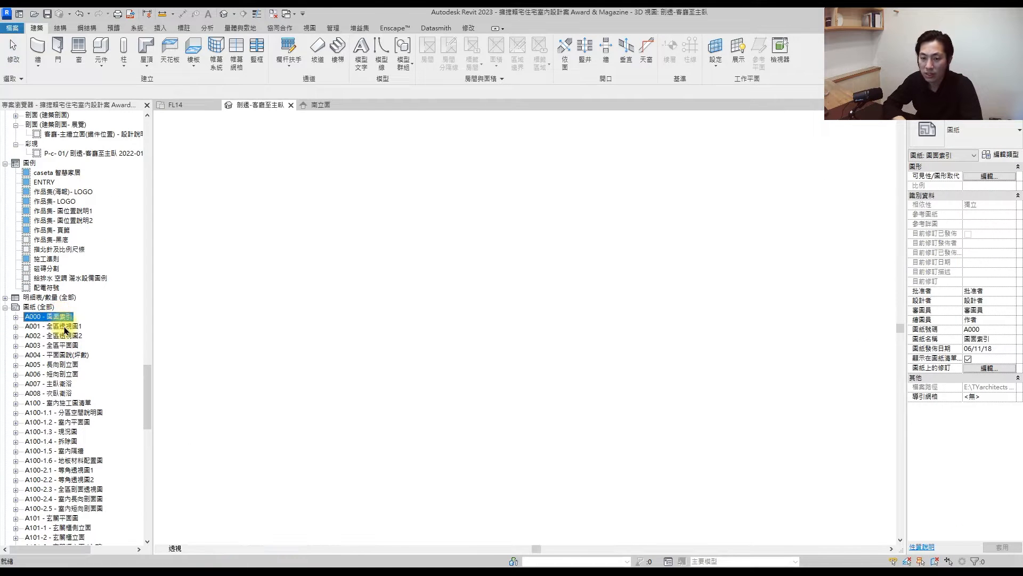
pyautogui.click(64, 326)
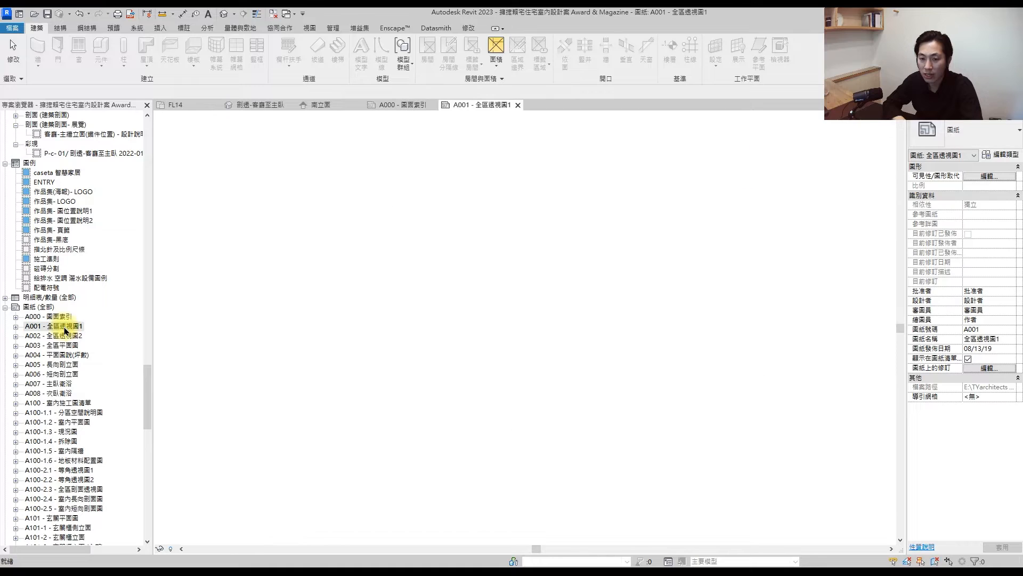
pyautogui.doubleClick(65, 346)
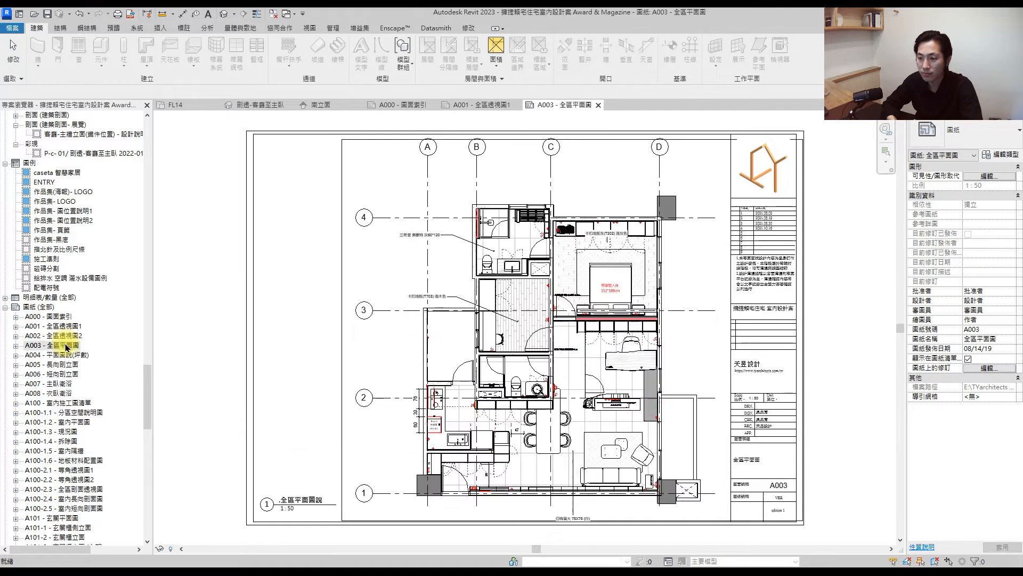
pyautogui.scroll(4, 512, 418)
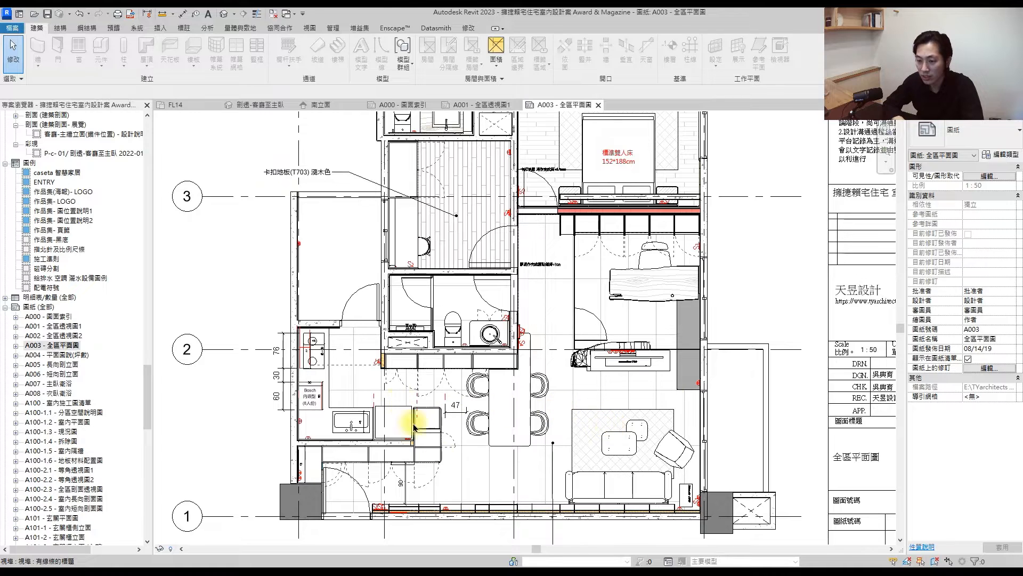
pyautogui.scroll(2, 388, 475)
pyautogui.moveTo(389, 475); pyautogui.dragTo(416, 372, button='middle')
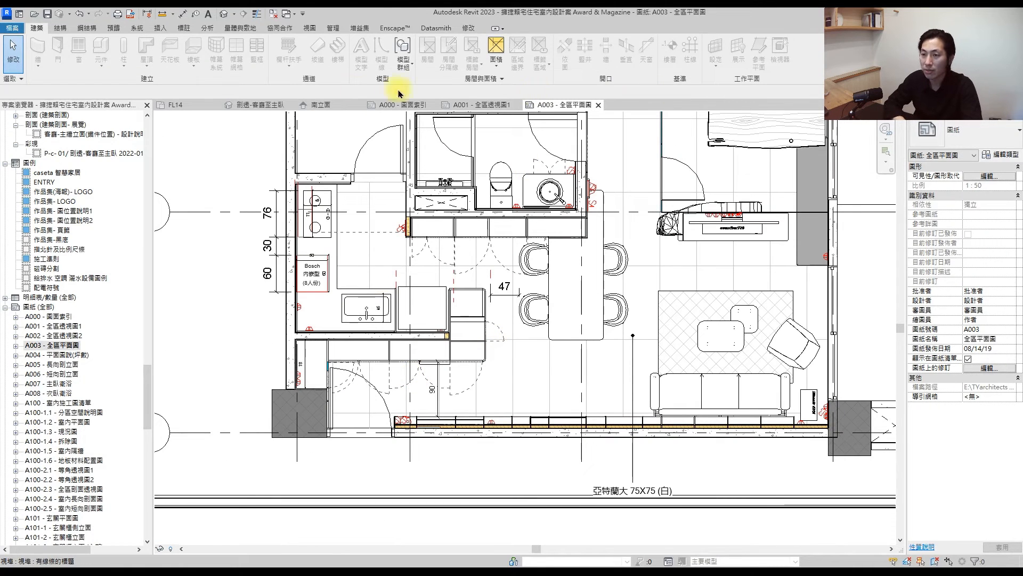
# Step: Close the inactive views and reopen the FL14 floor plan
pyautogui.click(278, 16)
pyautogui.click(183, 104)
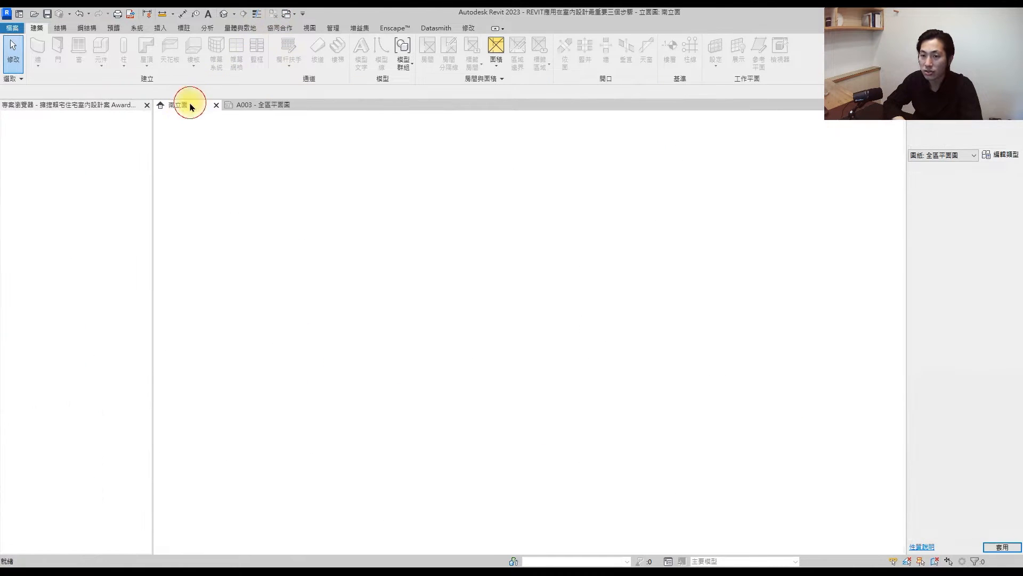
pyautogui.doubleClick(49, 136)
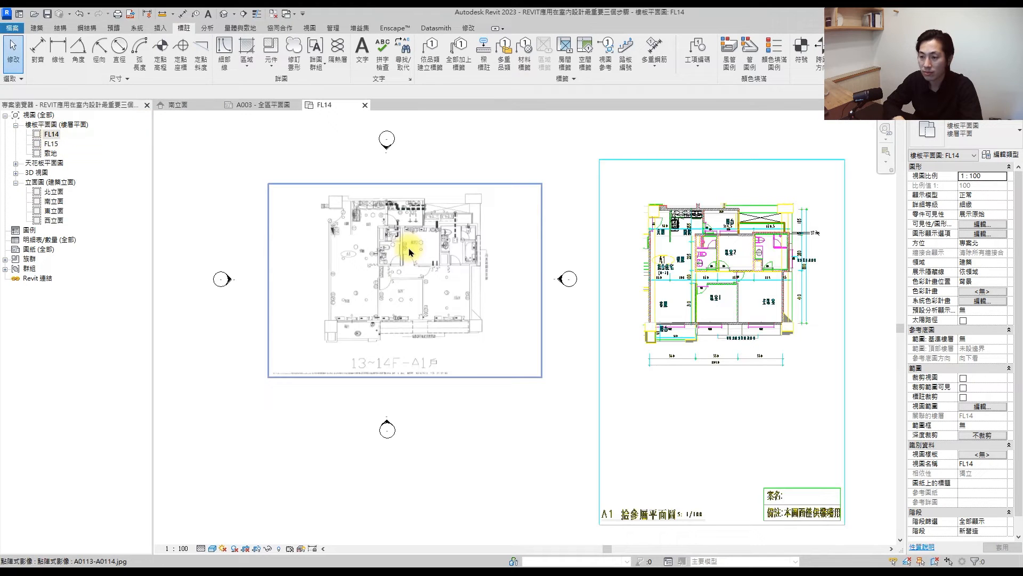
pyautogui.moveTo(356, 234); pyautogui.dragTo(396, 293, button='middle')
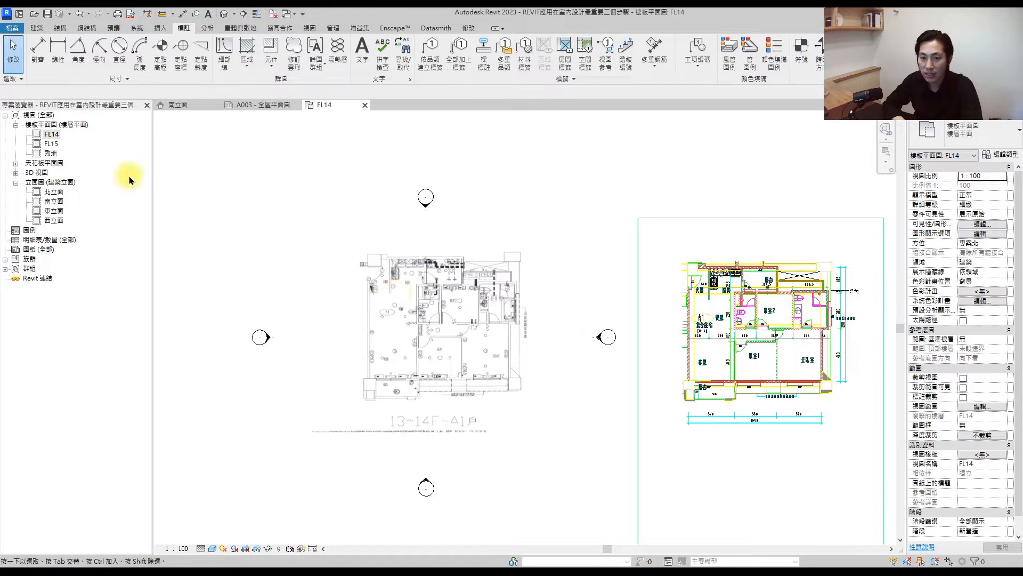
# Step: Duplicate the FL14 floor plan view and rename the copy 平面圖說
pyautogui.rightClick(53, 134)
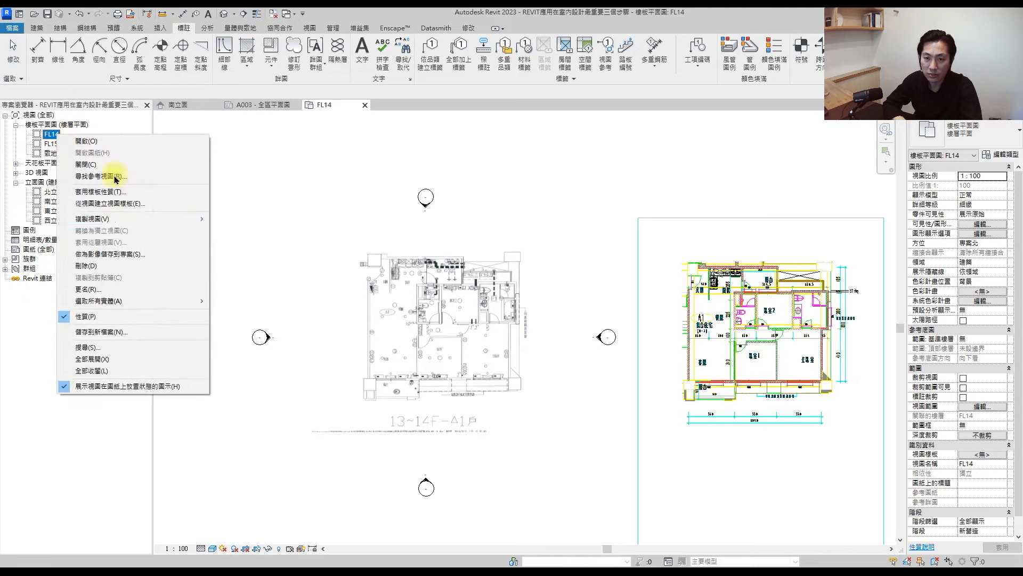
pyautogui.moveTo(171, 216)
pyautogui.click(277, 206)
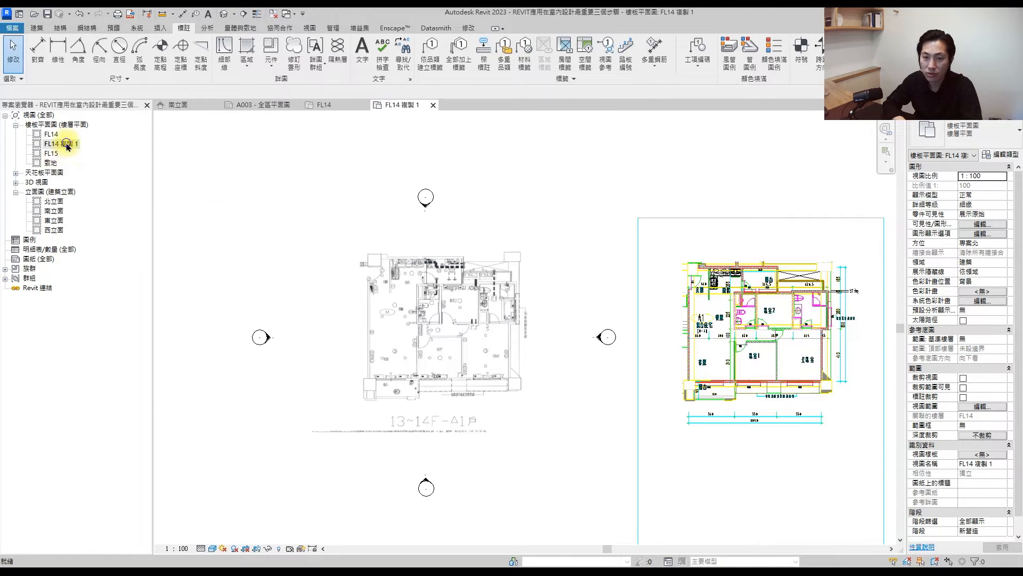
pyautogui.rightClick(54, 143)
pyautogui.click(124, 297)
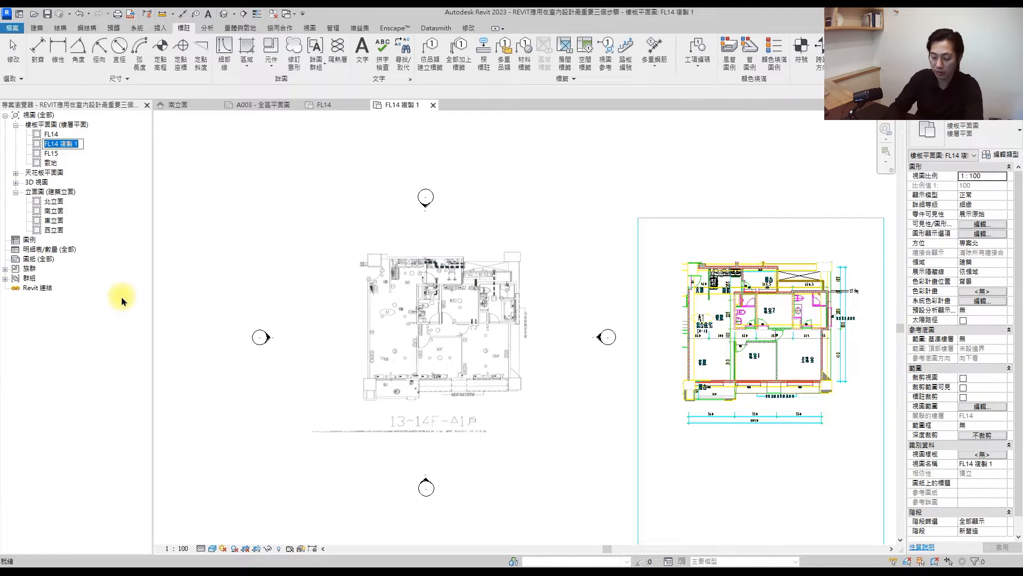
pyautogui.write('平面')
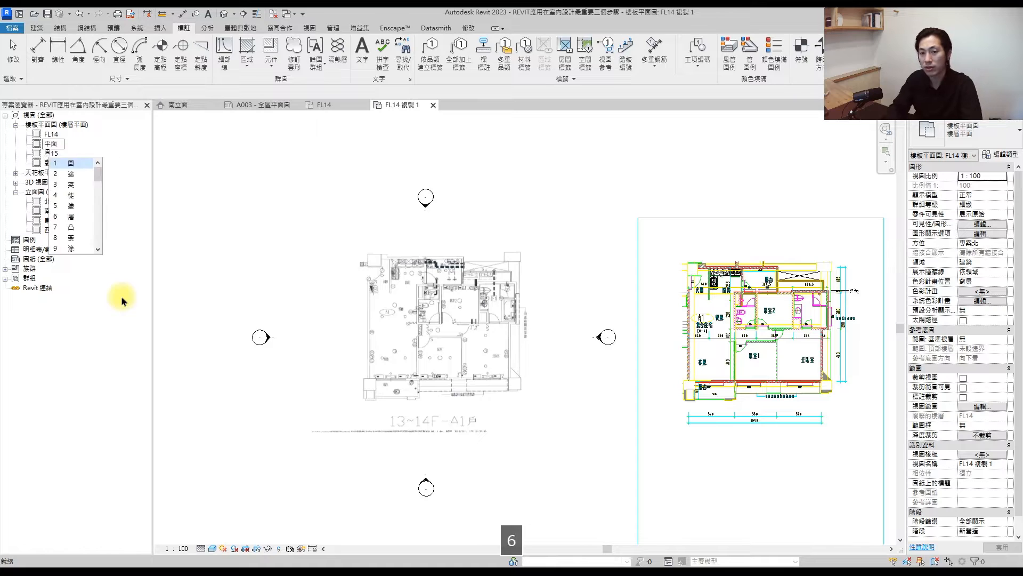
pyautogui.write('圖說')
pyautogui.press('Return')
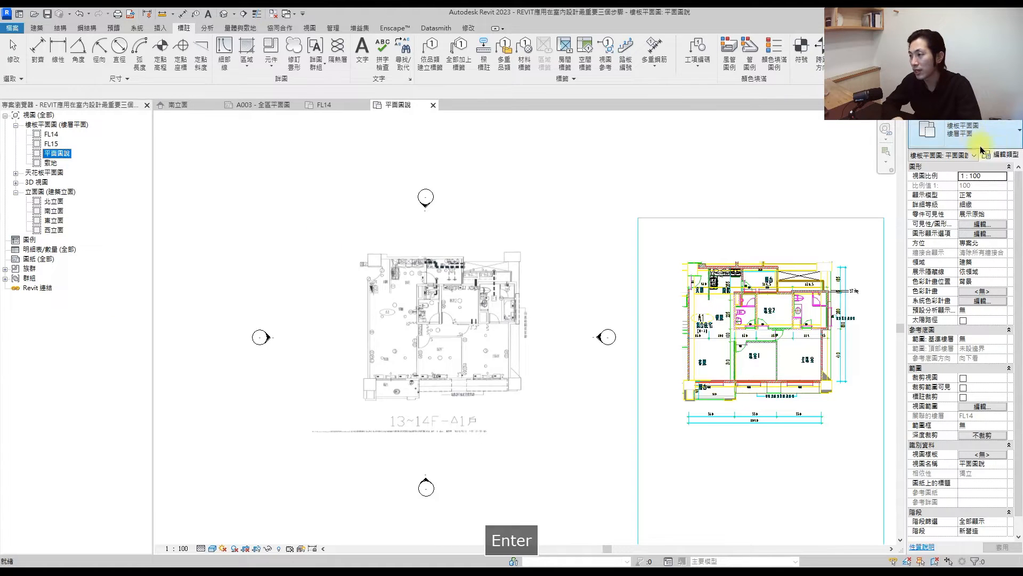
# Step: Duplicate the 平面圖說 view's type 樓層平面 as 平面圖說(輸出) and apply the new type to the view
pyautogui.click(998, 154)
pyautogui.moveTo(804, 126); pyautogui.dragTo(578, 125)
pyautogui.click(765, 149)
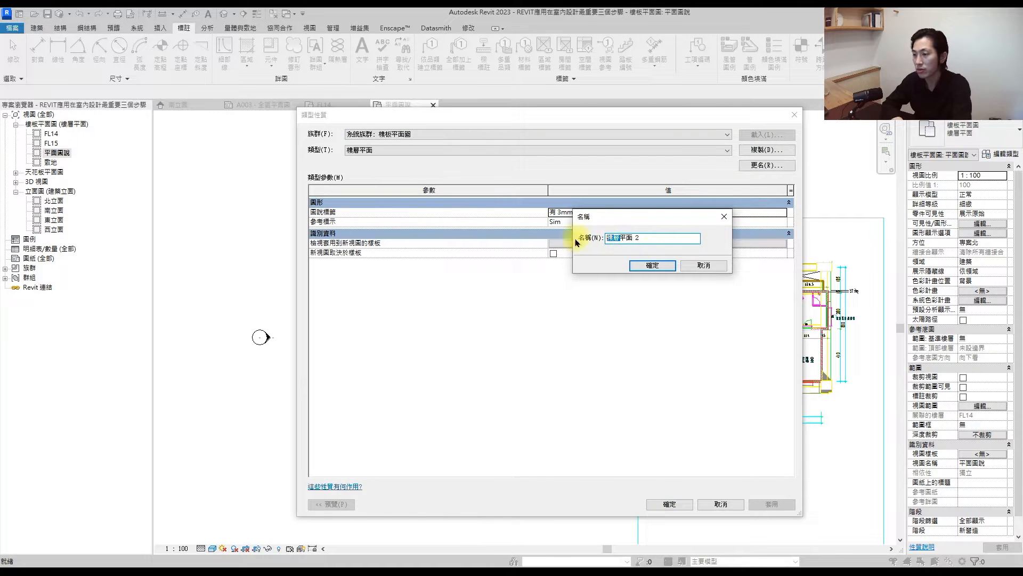
pyautogui.press('BackSpace')
pyautogui.write('圖說不定*(')
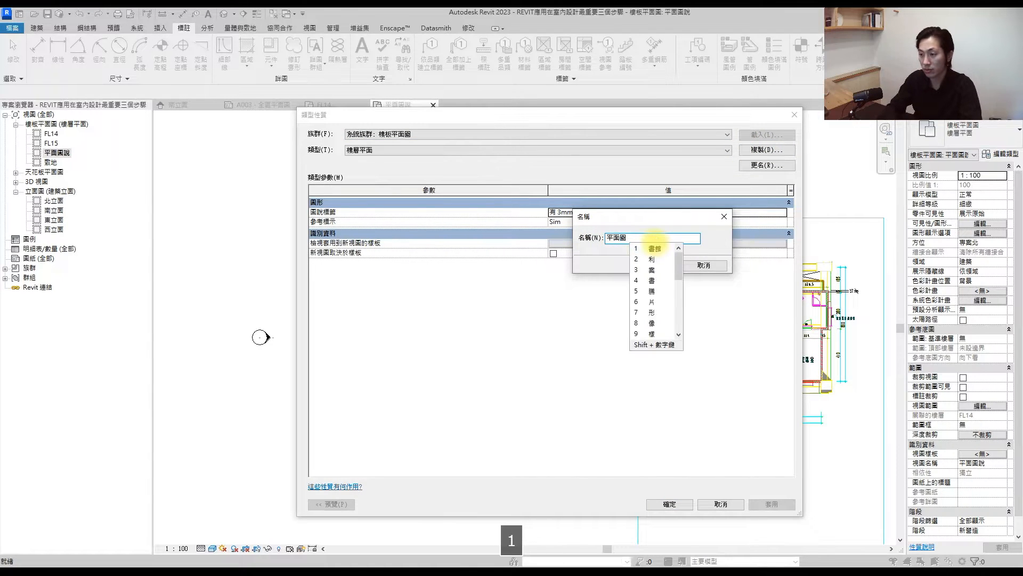
pyautogui.press('BackSpace')
pyautogui.press('BackSpace')
pyautogui.press('BackSpace')
pyautogui.press('BackSpace')
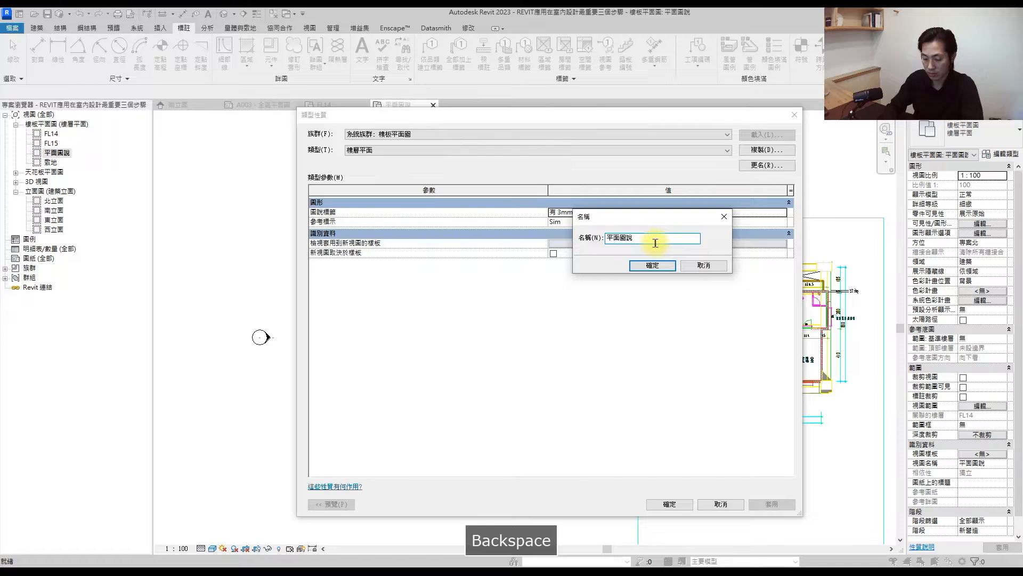
pyautogui.write('(輸出)')
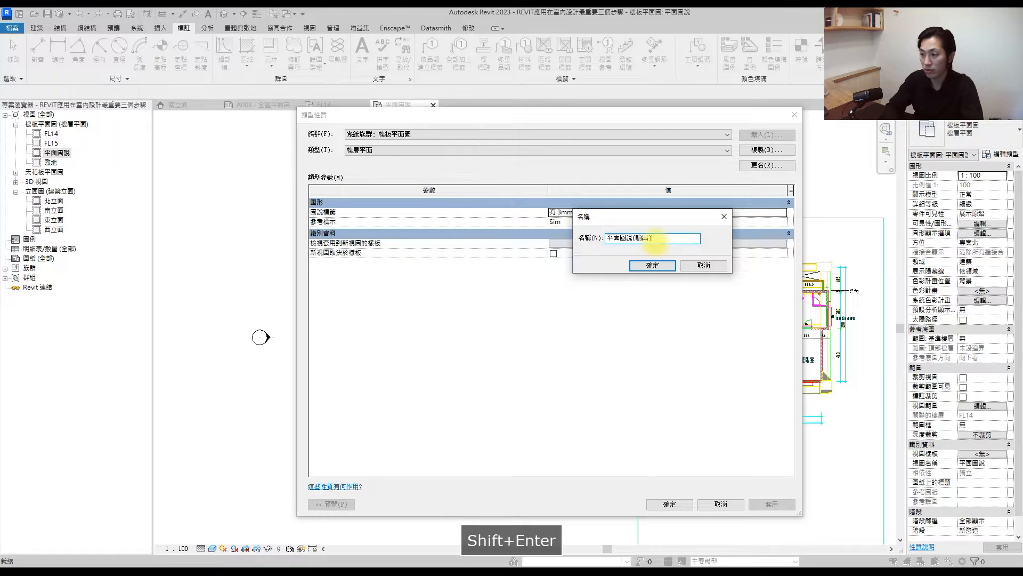
pyautogui.press('Return')
pyautogui.click(669, 504)
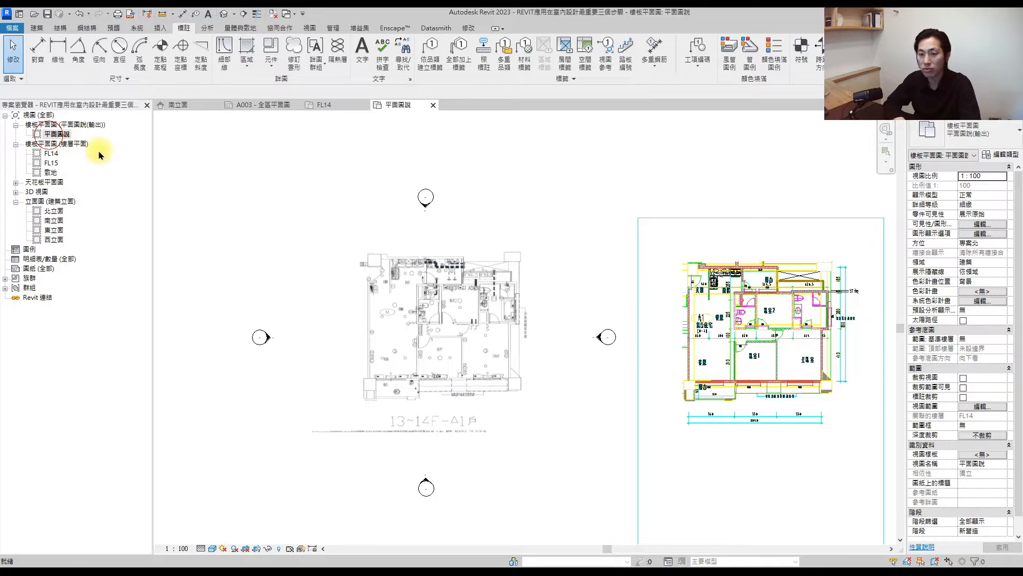
# Step: Crop the 平面圖說 view and make its crop region visible
pyautogui.scroll(-3, 434, 320)
pyautogui.moveTo(393, 417); pyautogui.dragTo(439, 397, button='middle')
pyautogui.click(245, 549)
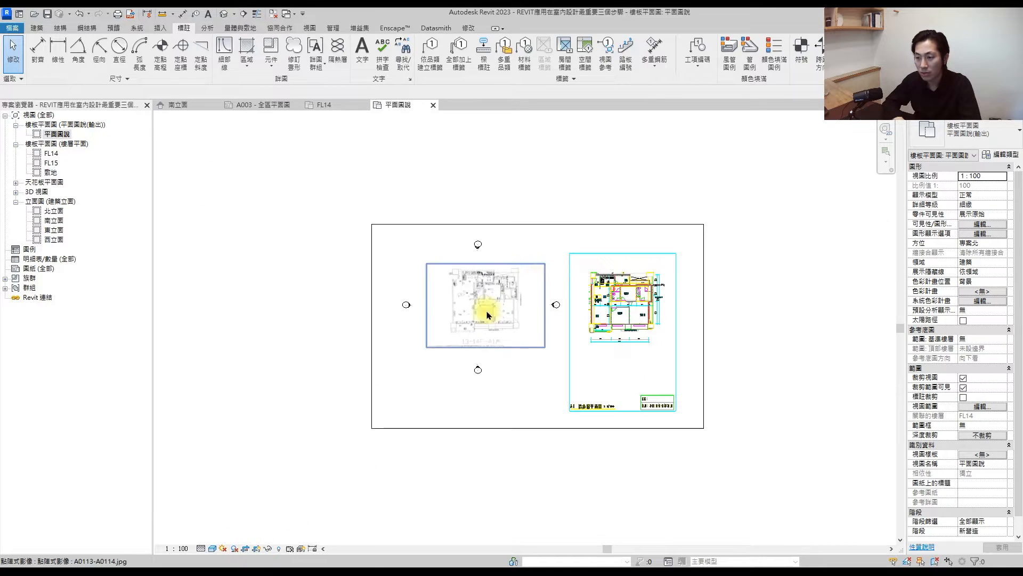
# Step: Shrink the crop region on all four sides to fit closely around the floor plan image, leaving out the CAD drawing and elevation markers
pyautogui.click(560, 231)
pyautogui.moveTo(681, 319); pyautogui.dragTo(562, 349)
pyautogui.scroll(2, 490, 400)
pyautogui.moveTo(471, 412); pyautogui.dragTo(491, 317)
pyautogui.moveTo(344, 230); pyautogui.dragTo(431, 238)
pyautogui.moveTo(510, 142); pyautogui.dragTo(511, 189)
pyautogui.moveTo(599, 253); pyautogui.dragTo(561, 264)
pyautogui.moveTo(487, 318); pyautogui.dragTo(490, 293)
pyautogui.scroll(2, 469, 200)
pyautogui.moveTo(380, 270); pyautogui.dragTo(422, 270)
pyautogui.scroll(2, 512, 273)
pyautogui.moveTo(524, 265); pyautogui.dragTo(497, 295, button='middle')
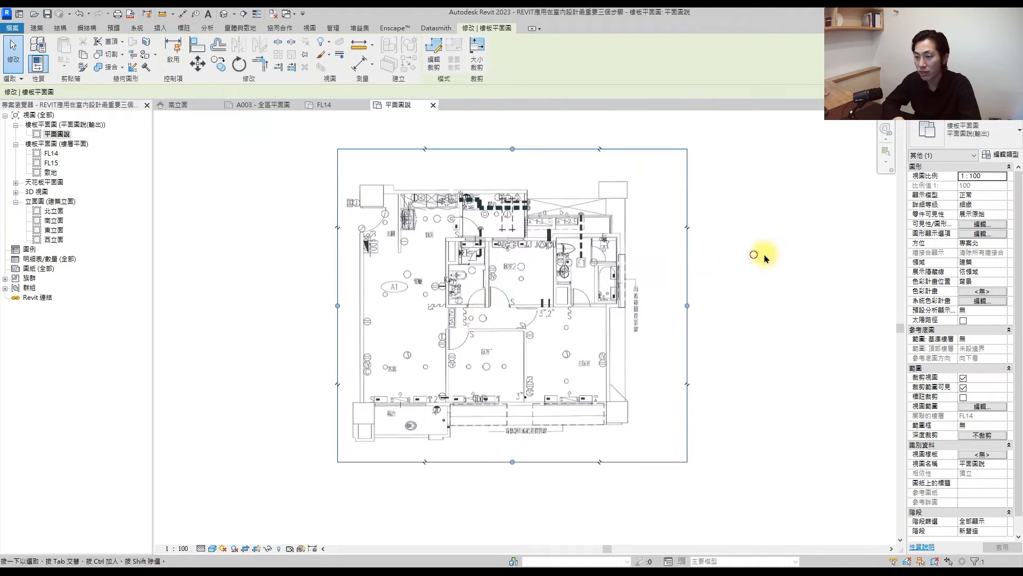
pyautogui.click(756, 254)
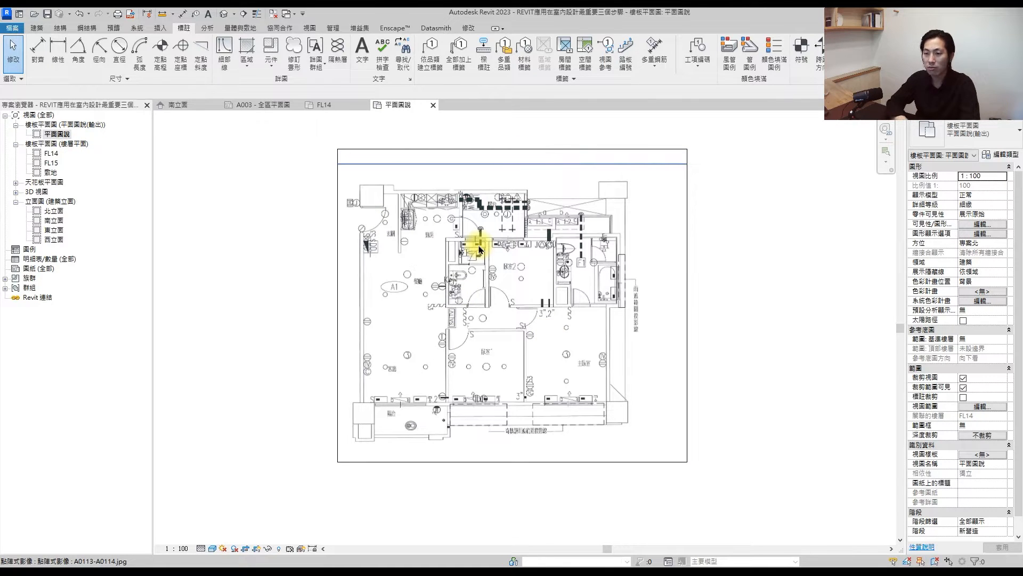
# Step: Duplicate the basic wall type RC 牆 15cm as a new type named TY-RC/ 牆_15cm
pyautogui.click(37, 28)
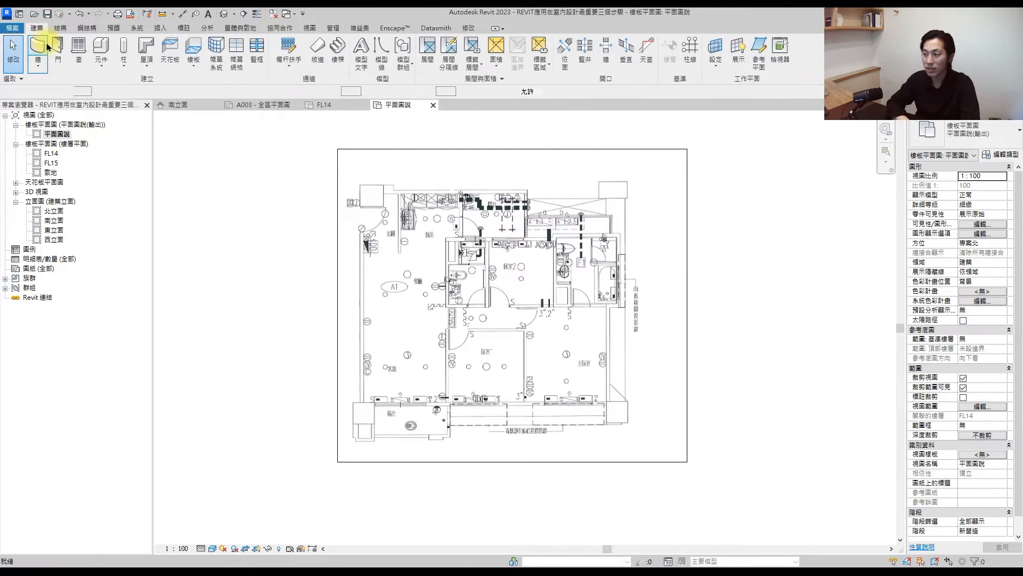
pyautogui.click(47, 47)
pyautogui.click(995, 154)
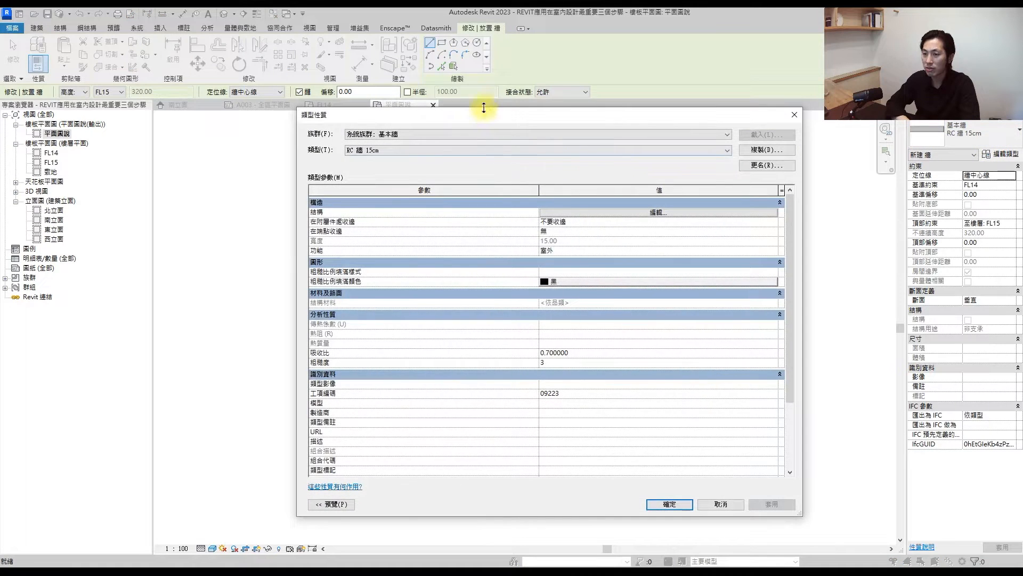
pyautogui.moveTo(493, 110); pyautogui.dragTo(489, 179)
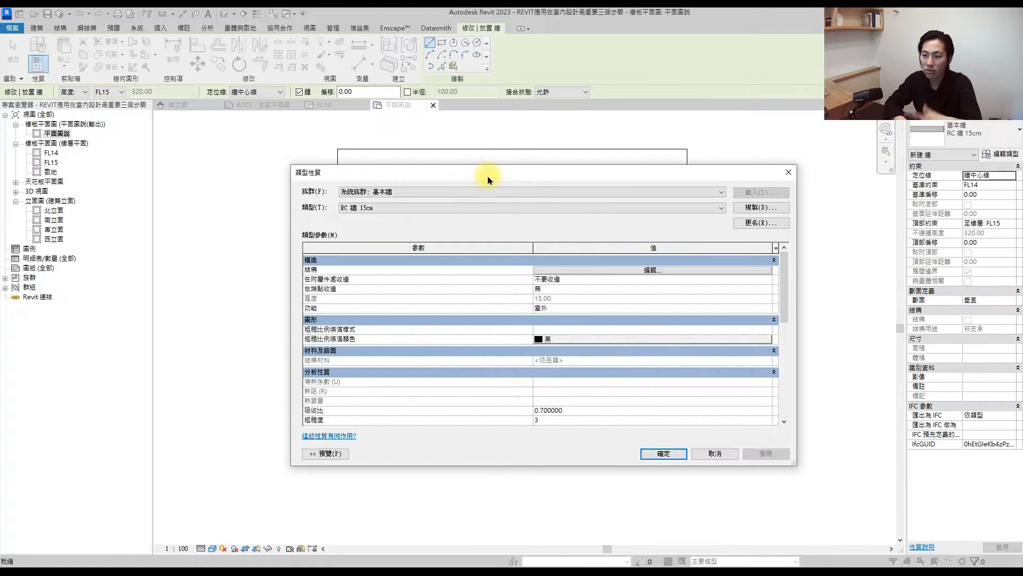
pyautogui.click(762, 208)
pyautogui.press('capslock')
pyautogui.write('ㄔty')
pyautogui.press('BackSpace')
pyautogui.press('BackSpace')
pyautogui.press('capslock')
pyautogui.write('TY-')
pyautogui.press('capslock')
pyautogui.press('BackSpace')
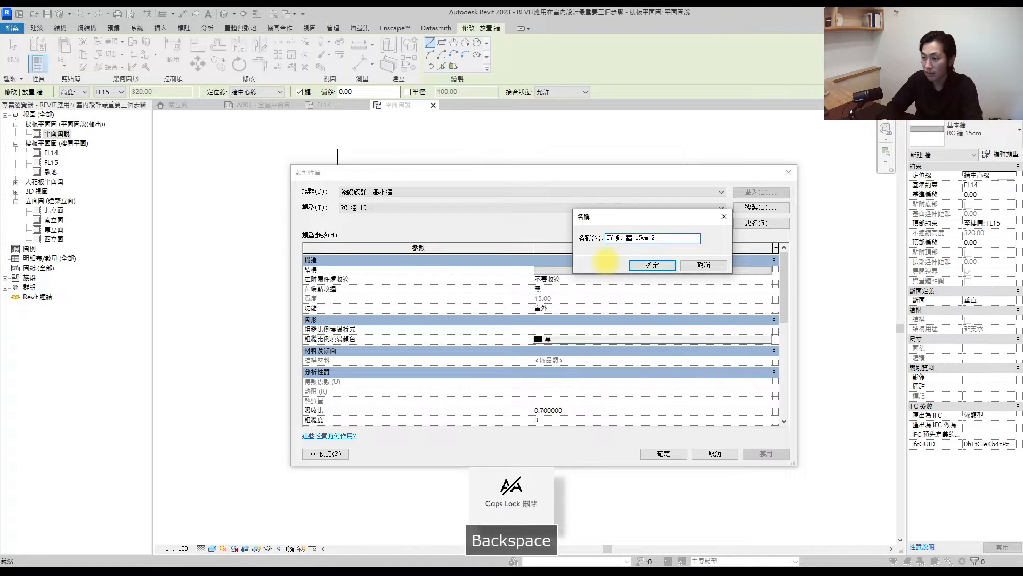
pyautogui.press('Right')
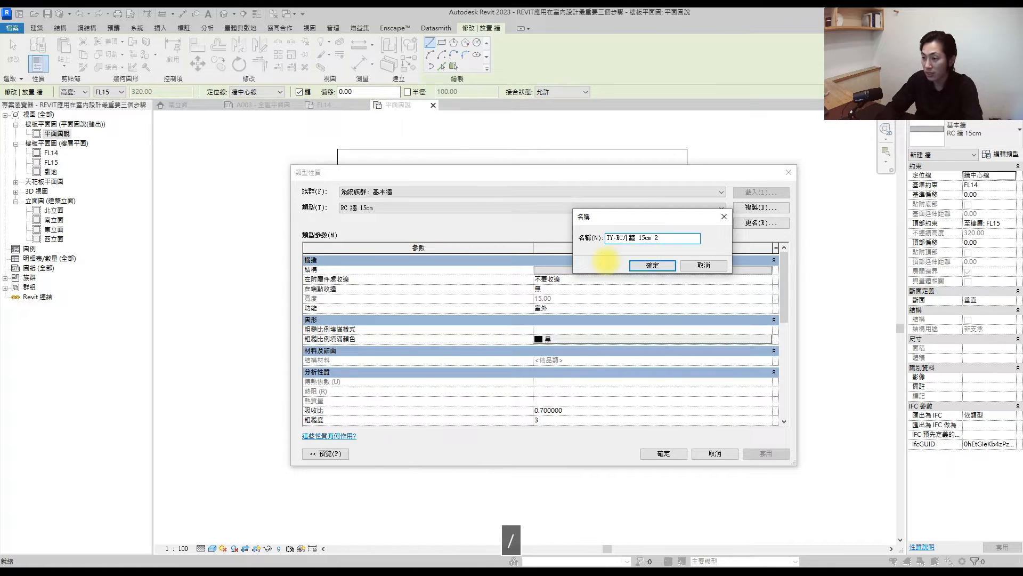
pyautogui.press('BackSpace')
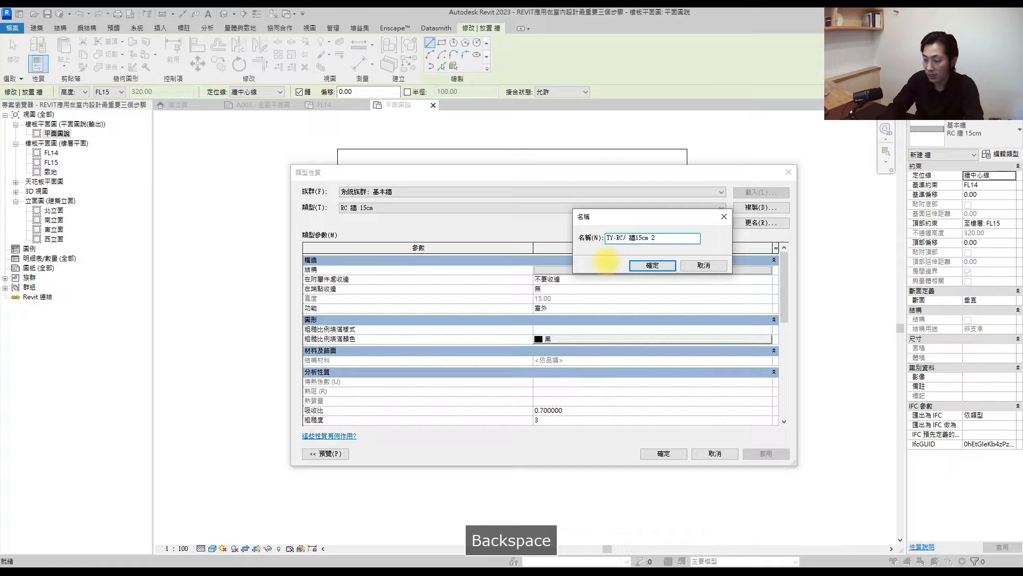
pyautogui.write('_')
pyautogui.press('Right')
pyautogui.press('Right')
pyautogui.press('Right')
pyautogui.press('BackSpace')
pyautogui.press('BackSpace')
pyautogui.press('Return')
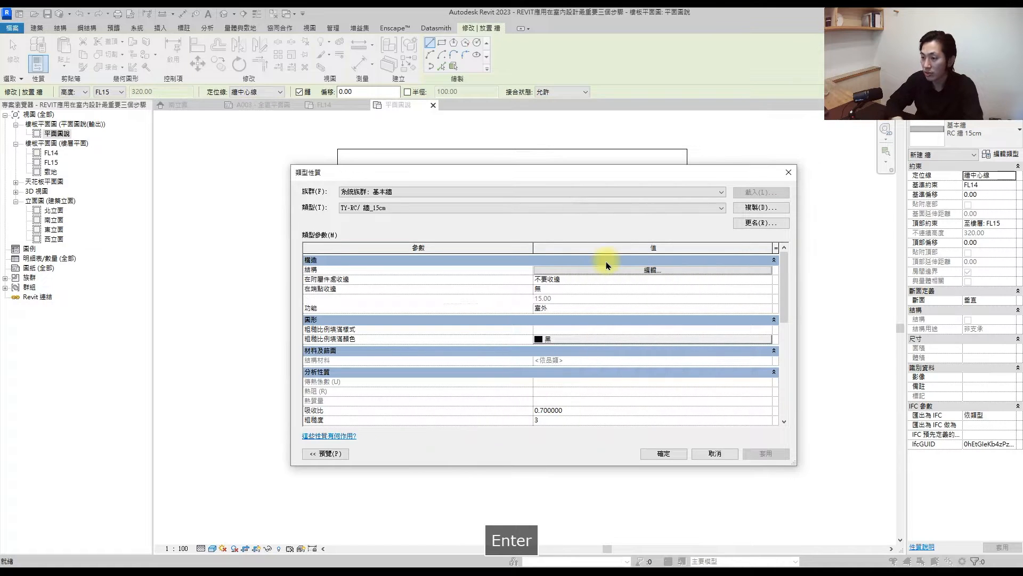
# Step: Copy the full name of the new wall type for reuse as a material name
pyautogui.click(652, 270)
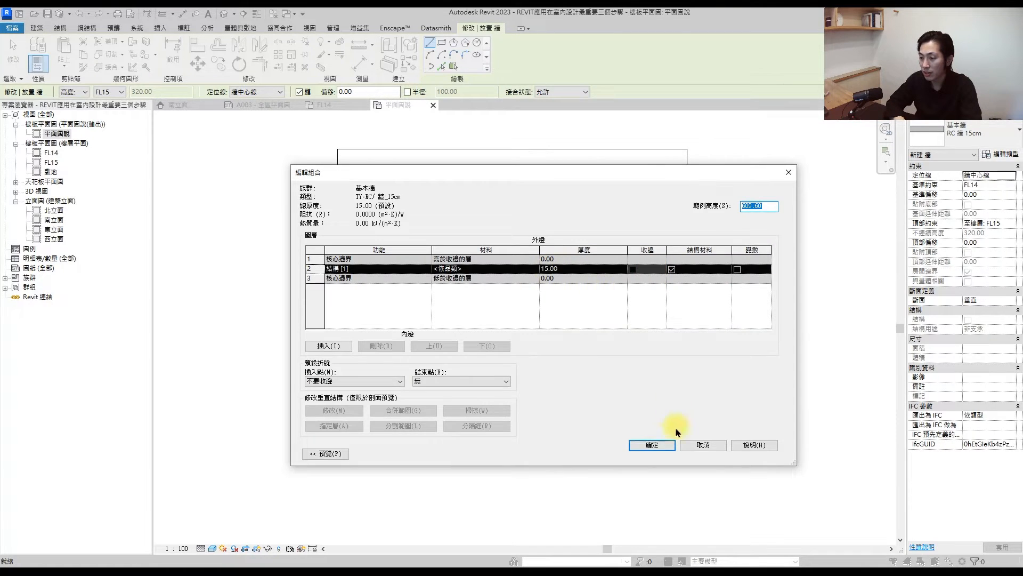
pyautogui.click(652, 445)
pyautogui.click(761, 223)
pyautogui.hotkey('ctrl', 'c')
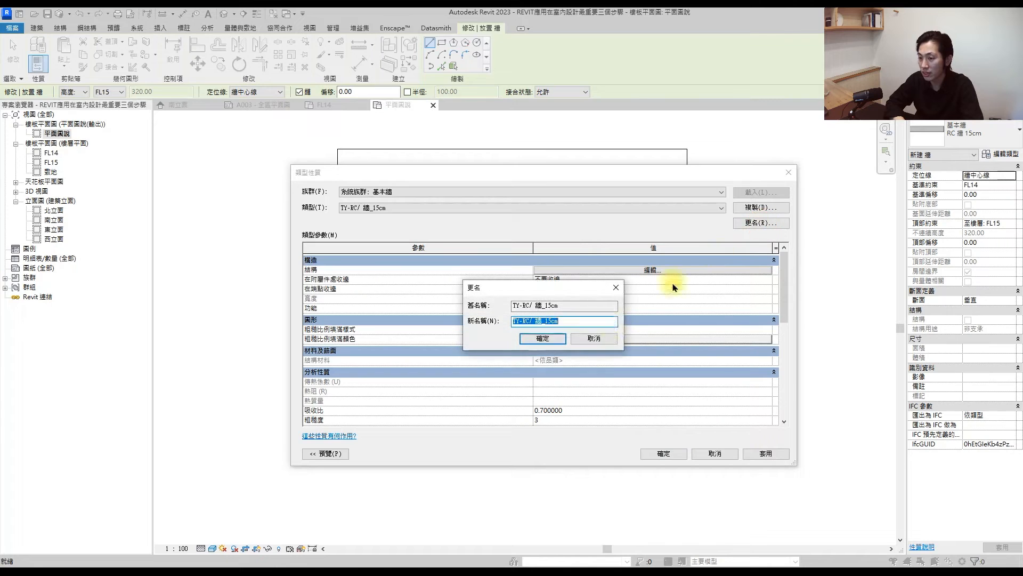
pyautogui.click(564, 341)
# Step: Create a new material for the wall's structure layer and name it TY-RC/ 牆_15cm
pyautogui.click(539, 270)
pyautogui.click(534, 270)
pyautogui.click(535, 269)
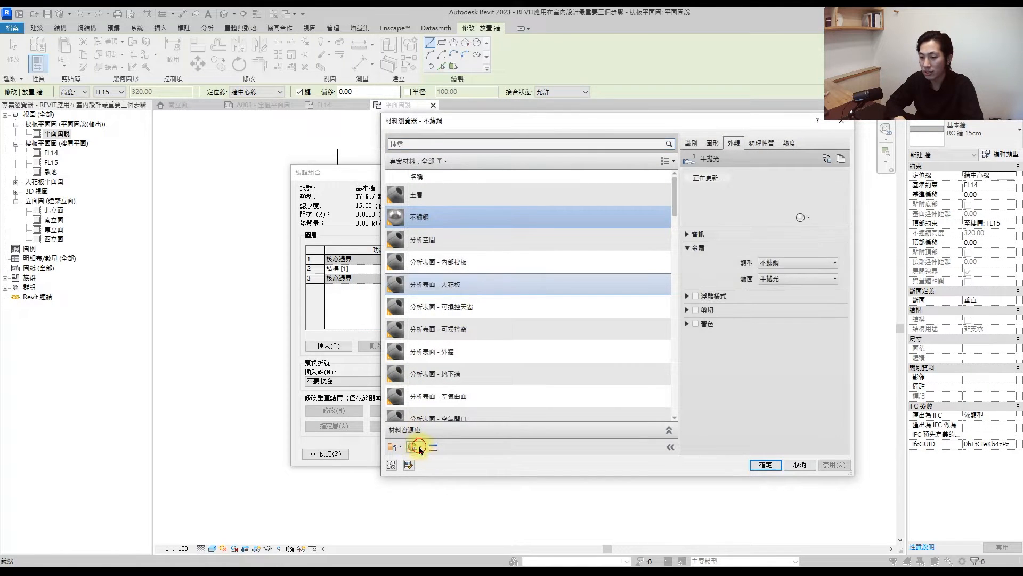
pyautogui.click(420, 447)
pyautogui.click(434, 457)
pyautogui.rightClick(445, 300)
pyautogui.click(470, 340)
pyautogui.hotkey('ctrl', 'v')
pyautogui.click(468, 336)
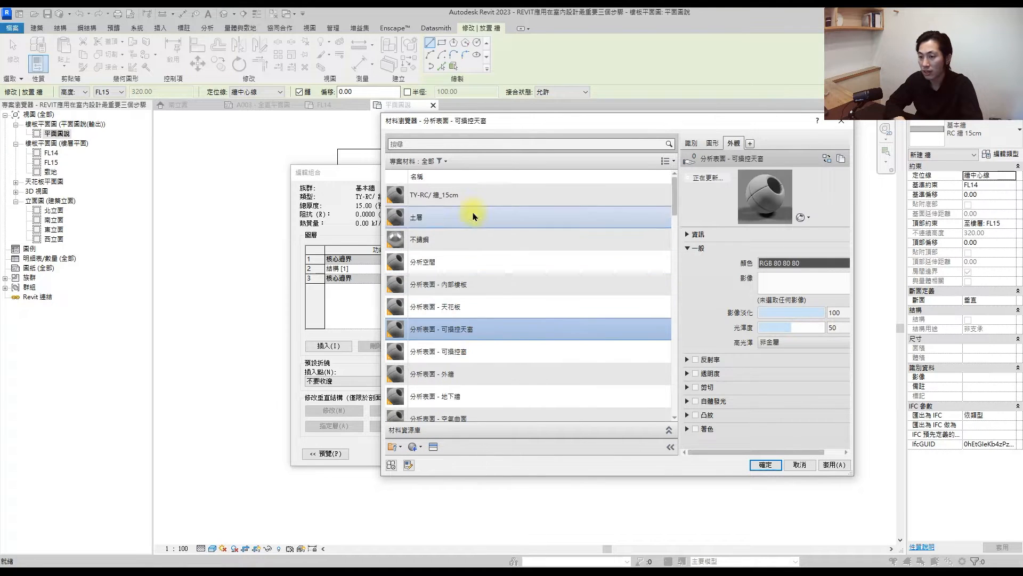
# Step: Set the TY-RC/ 牆_15cm material's description to RC/ 牆_15cm and its class to RC
pyautogui.click(480, 195)
pyautogui.click(714, 143)
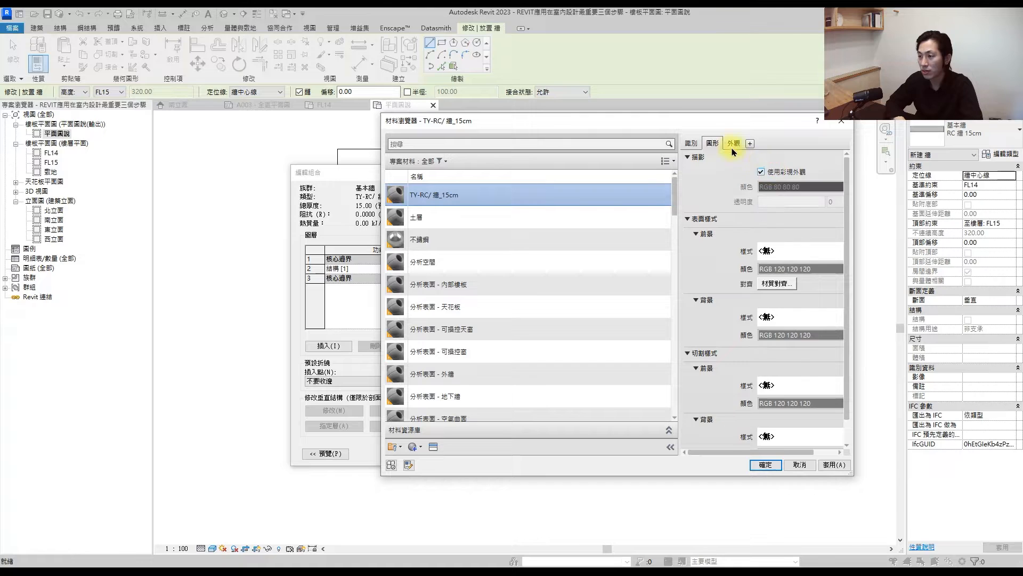
pyautogui.click(733, 145)
pyautogui.click(693, 144)
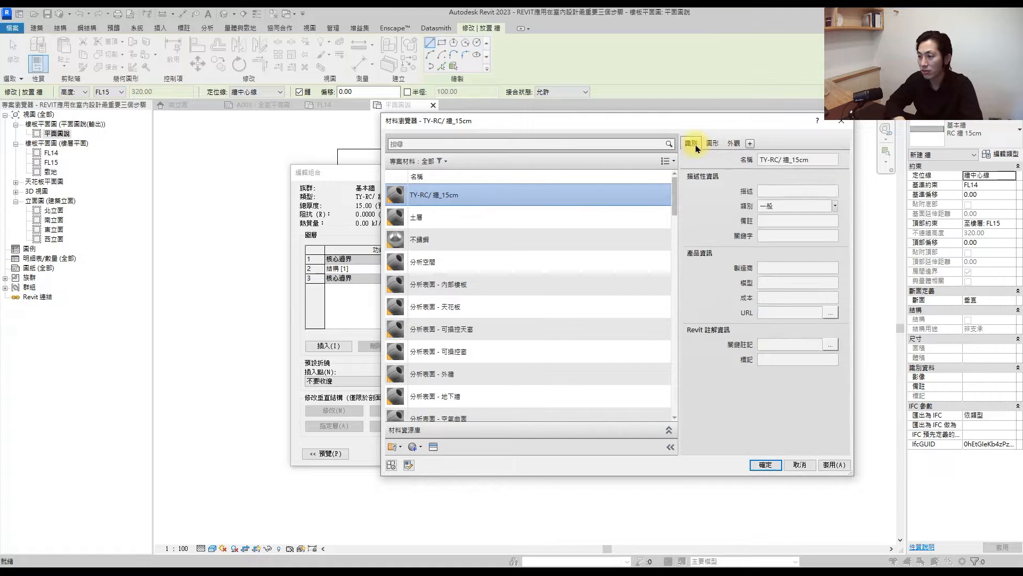
pyautogui.moveTo(801, 161); pyautogui.dragTo(799, 193)
pyautogui.hotkey('ctrl', 'c')
pyautogui.hotkey('ctrl', 'v')
pyautogui.doubleClick(773, 159)
pyautogui.hotkey('ctrl', 'c')
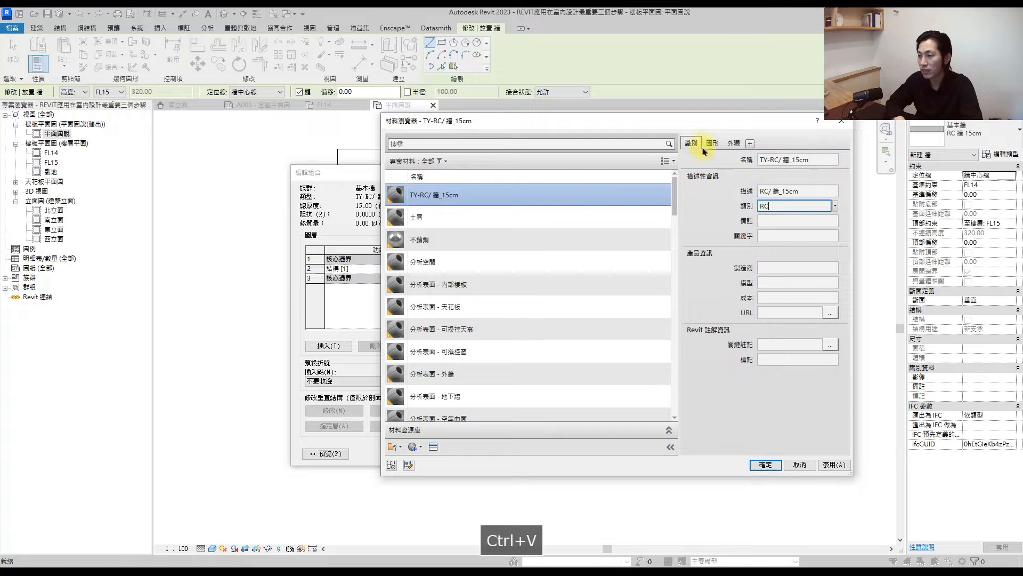
# Step: Give the material the concrete appearance 不均勻 - 暖灰色 from the appearance library and accept the wall type's settings
pyautogui.click(734, 142)
pyautogui.click(432, 447)
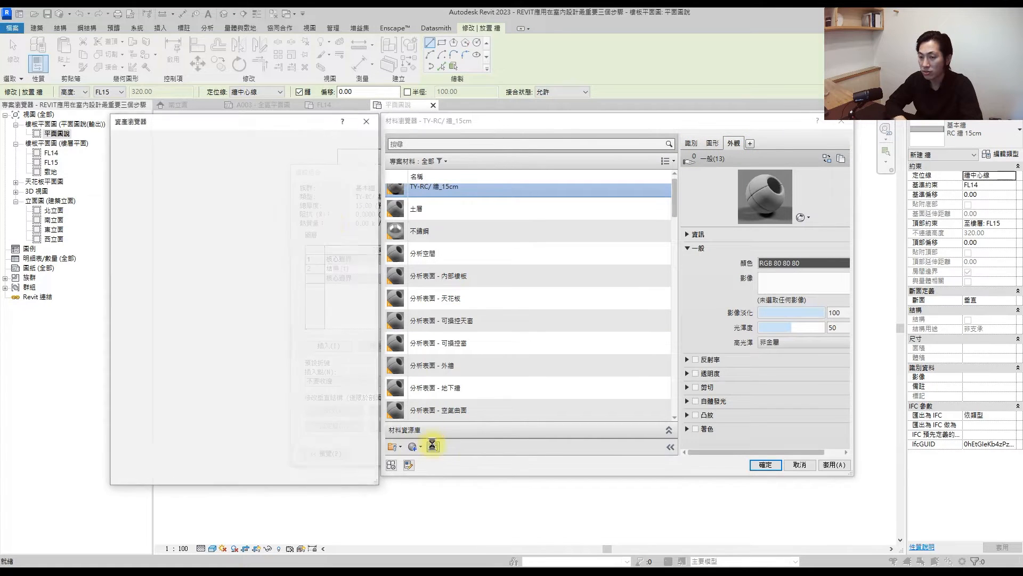
pyautogui.click(119, 197)
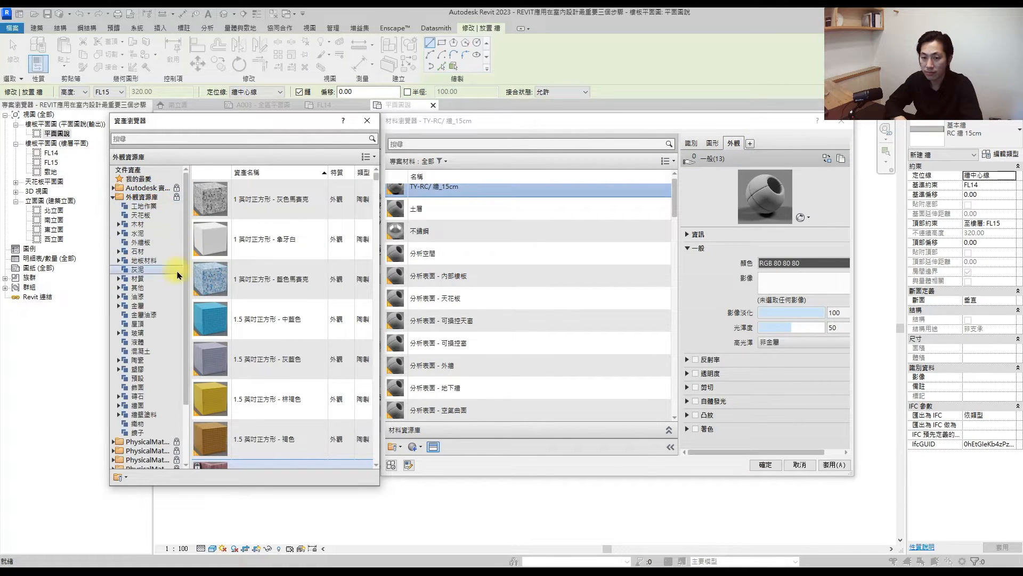
pyautogui.click(153, 352)
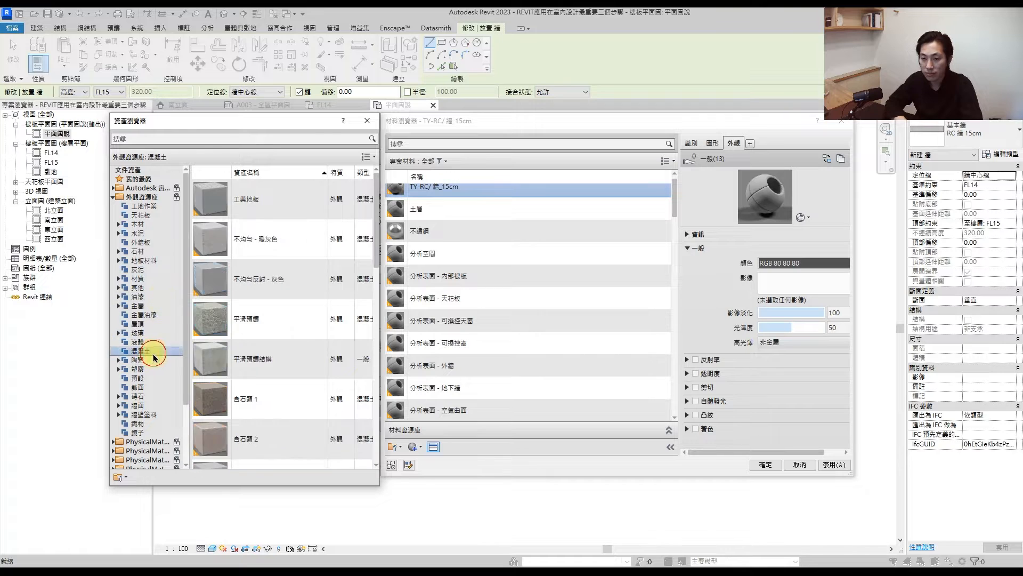
pyautogui.doubleClick(269, 234)
pyautogui.click(368, 120)
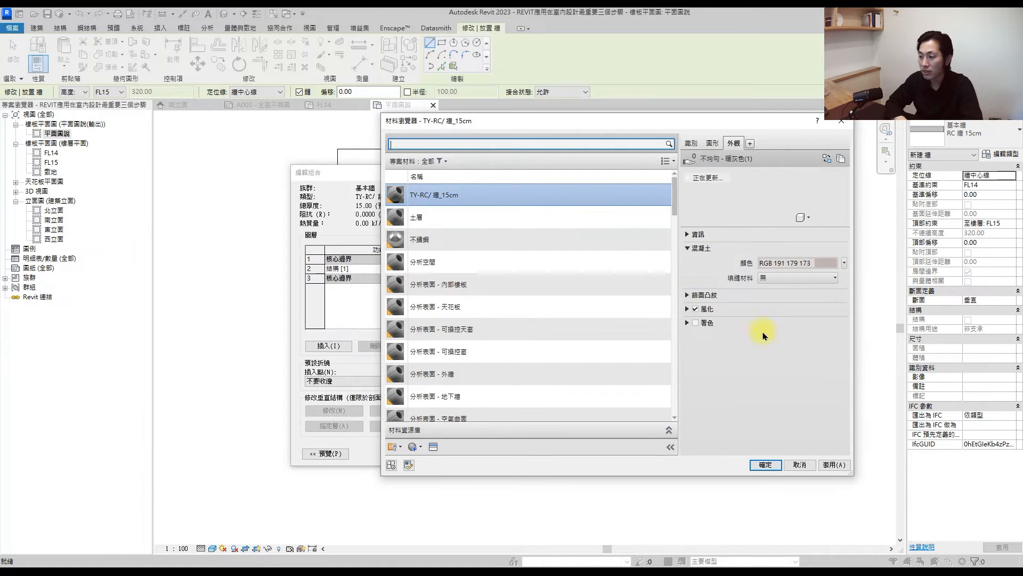
pyautogui.click(765, 464)
pyautogui.click(663, 445)
pyautogui.click(660, 384)
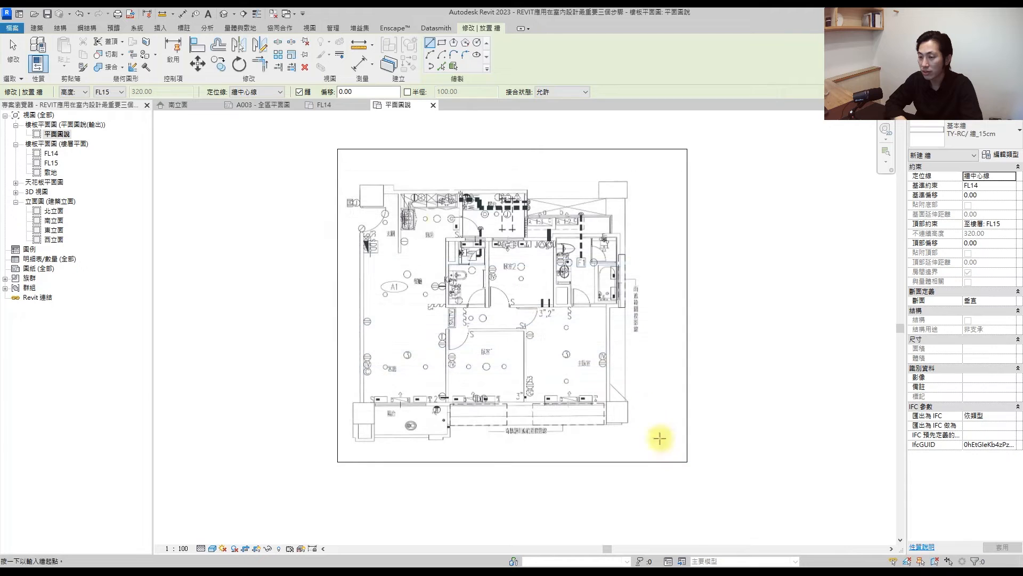
# Step: Draw the exterior wall along the left side of the living and dining rooms and extend its upper end to the entrance column
pyautogui.scroll(3, 373, 237)
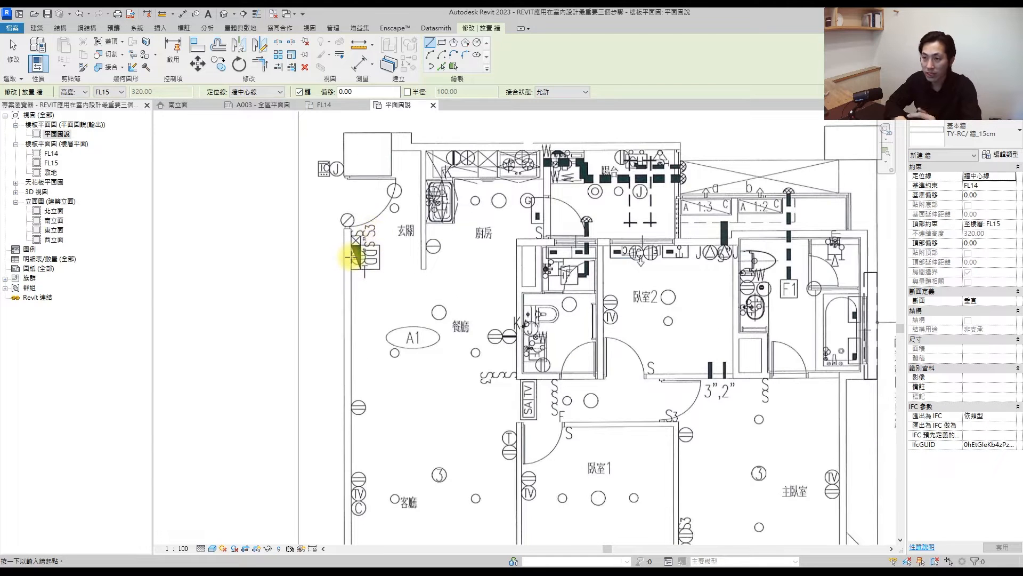
pyautogui.click(428, 45)
pyautogui.scroll(5, 347, 240)
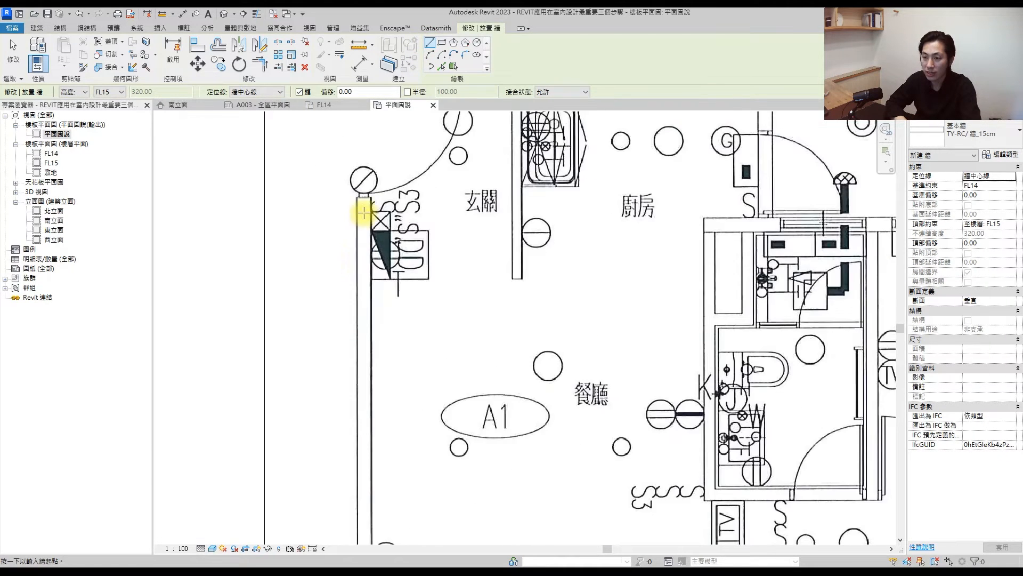
pyautogui.click(363, 184)
pyautogui.scroll(-5, 354, 331)
pyautogui.scroll(3, 393, 274)
pyautogui.scroll(2, 393, 349)
pyautogui.click(392, 347)
pyautogui.scroll(-5, 393, 320)
pyautogui.press('Escape')
pyautogui.scroll(2, 387, 255)
pyautogui.press('Escape')
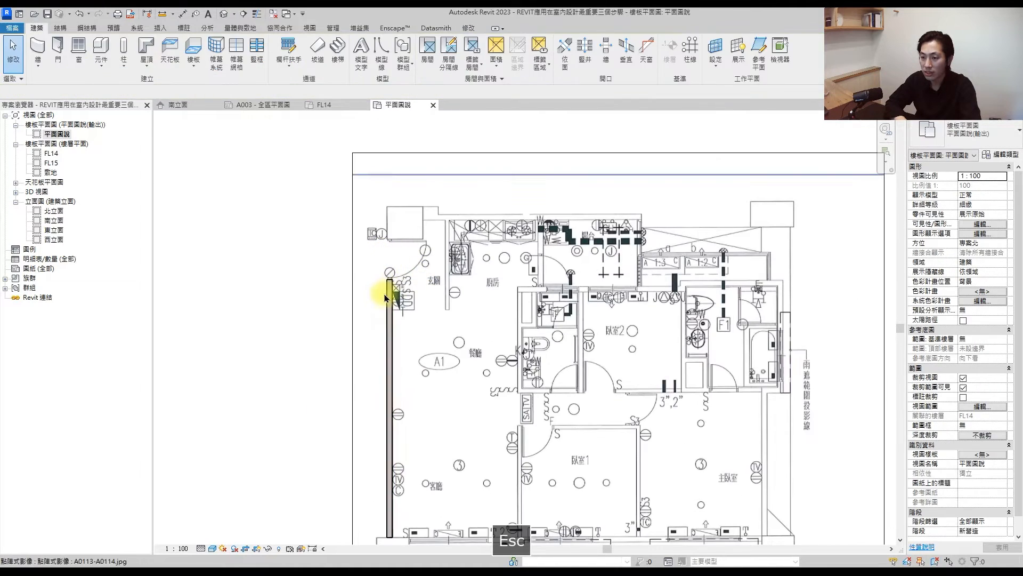
pyautogui.press('Escape')
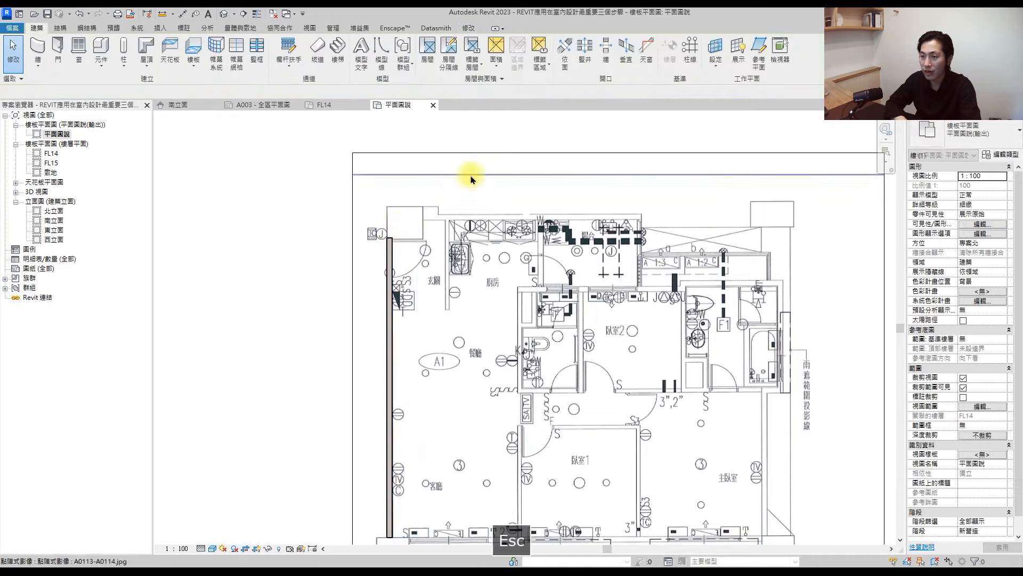
# Step: Draw walls from the entrance column along the kitchen and upper balcony's outer edge, then down the balcony's right side
pyautogui.scroll(1, 468, 171)
pyautogui.click(37, 45)
pyautogui.scroll(3, 421, 262)
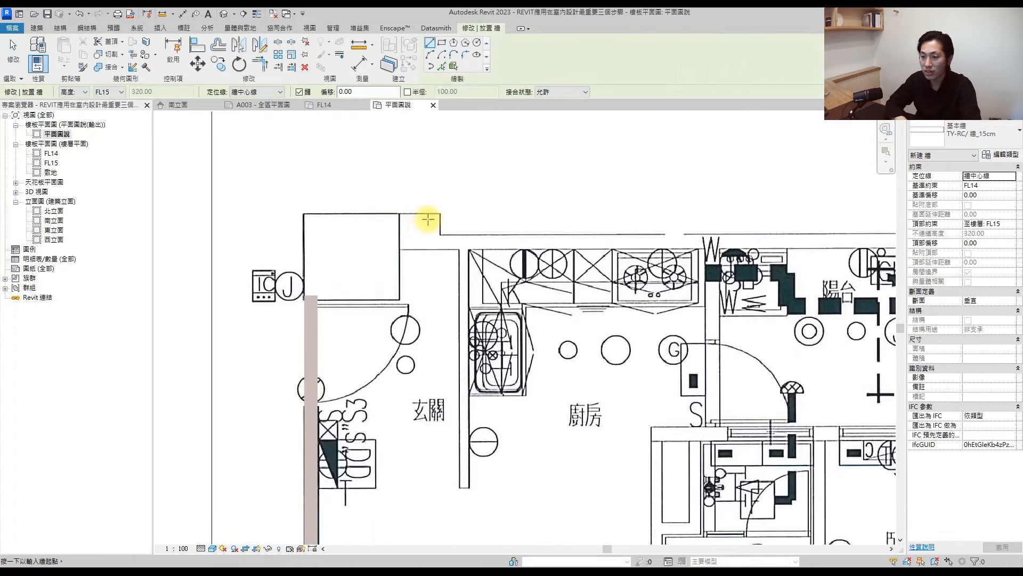
pyautogui.scroll(-1, 398, 245)
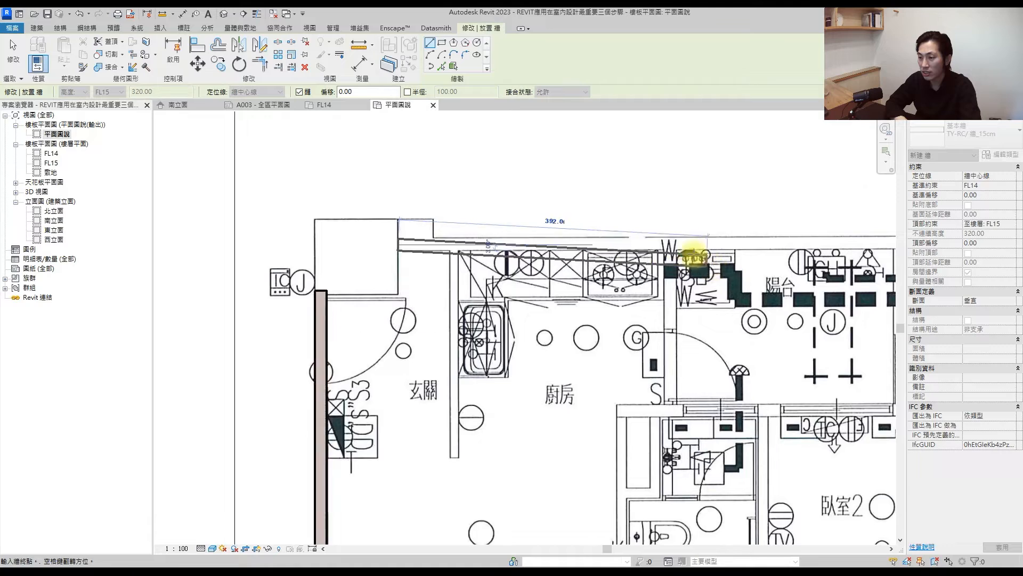
pyautogui.moveTo(698, 282); pyautogui.dragTo(346, 232, button='middle')
pyautogui.scroll(-2, 346, 232)
pyautogui.scroll(4, 500, 228)
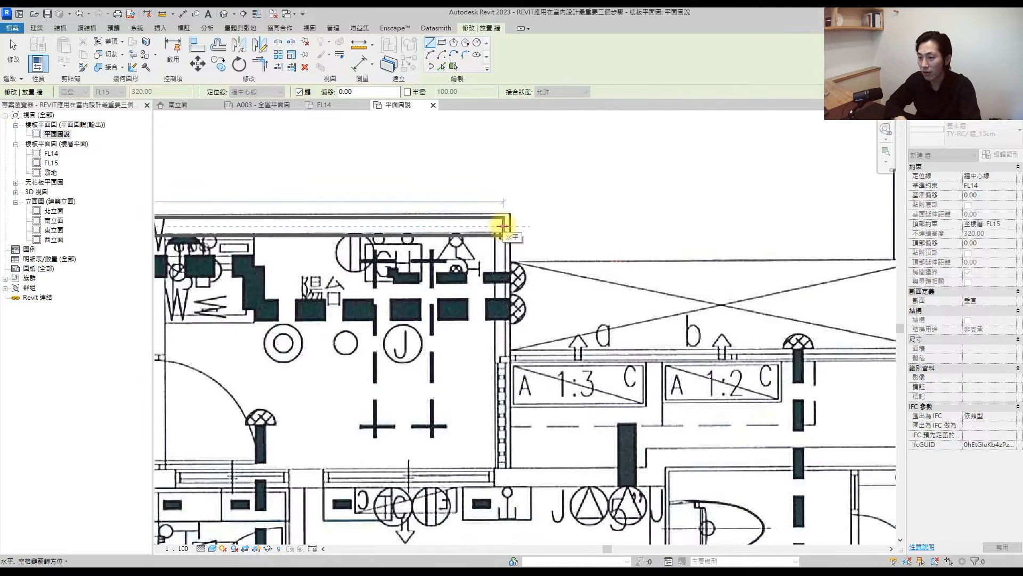
pyautogui.click(503, 226)
pyautogui.click(502, 477)
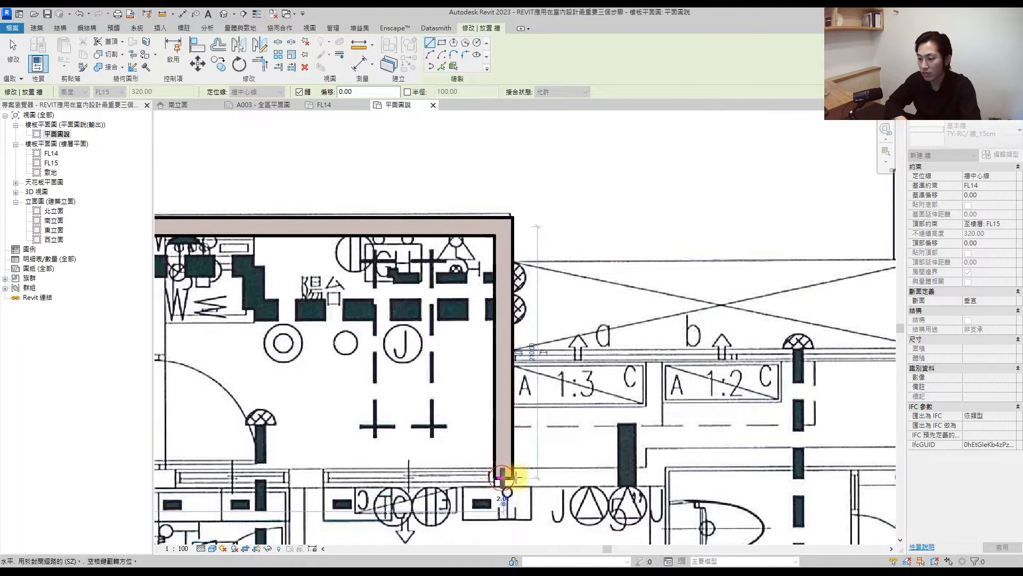
# Step: Continue the wall from the balcony's lower corner with a short upward jog, then about 288 cm to the bathroom's outer corner
pyautogui.click(654, 477)
pyautogui.click(655, 457)
pyautogui.scroll(-2, 768, 454)
pyautogui.moveTo(768, 454); pyautogui.dragTo(398, 329, button='middle')
pyautogui.scroll(3, 486, 329)
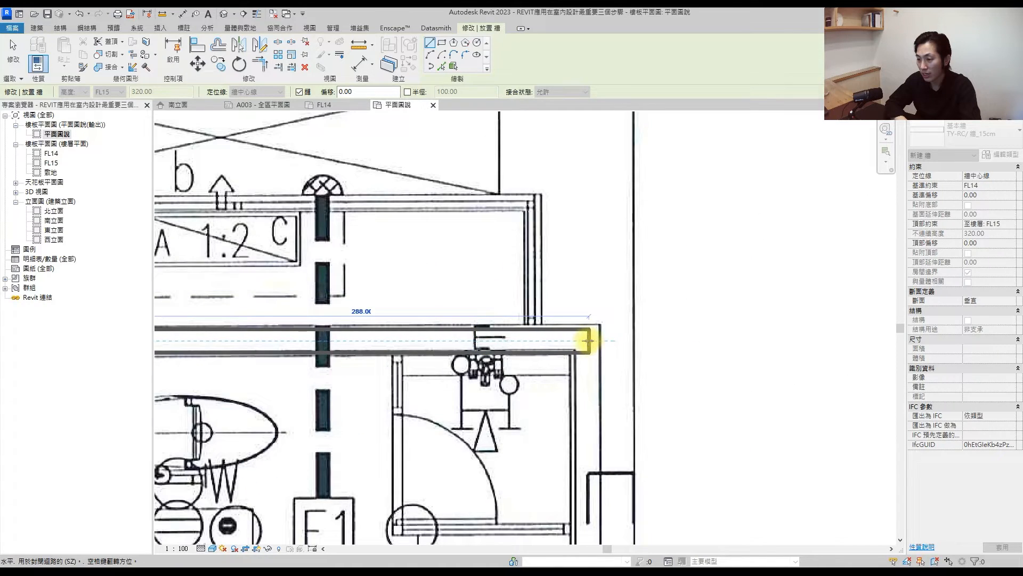
pyautogui.click(588, 340)
# Step: Continue the wall down the bathroom's outer side, step inward, and run it down the master bedroom to its lower corner
pyautogui.scroll(-4, 587, 338)
pyautogui.scroll(4, 605, 331)
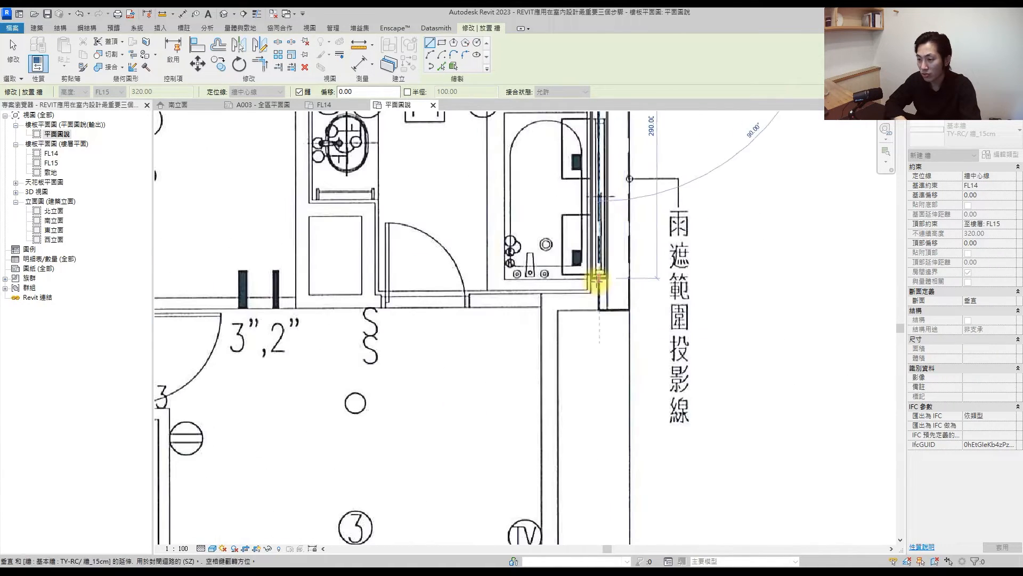
pyautogui.click(599, 300)
pyautogui.click(547, 302)
pyautogui.scroll(-4, 548, 298)
pyautogui.scroll(4, 569, 404)
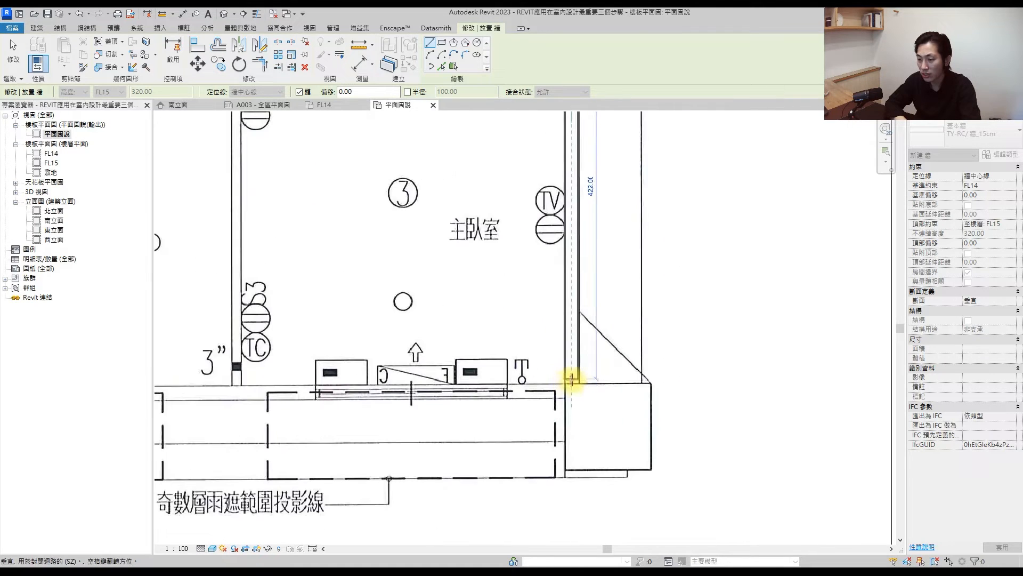
pyautogui.scroll(-3, 571, 394)
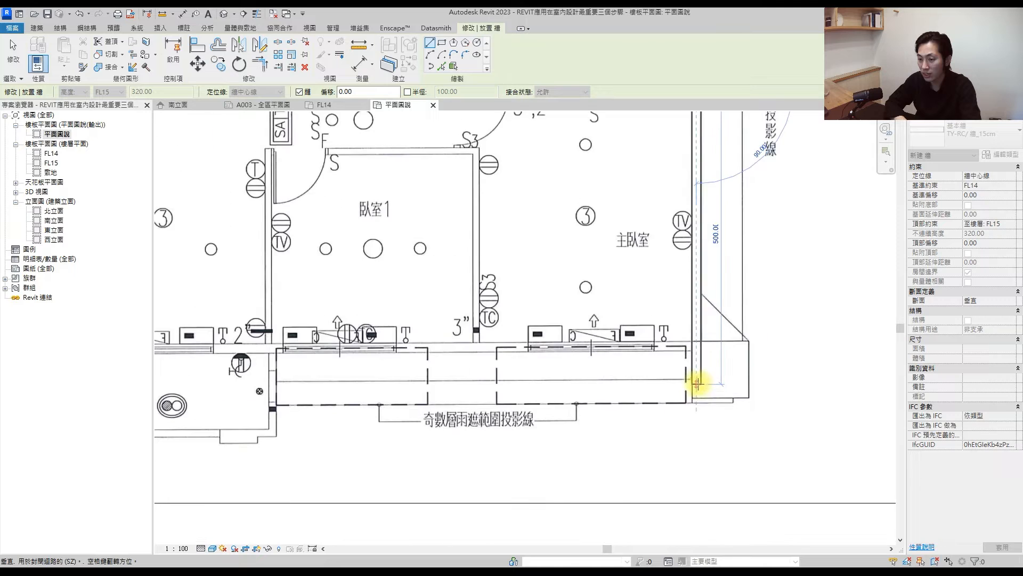
pyautogui.scroll(3, 696, 352)
pyautogui.click(697, 344)
# Step: Draw the lower exterior wall from the master bedroom's corner across both bedrooms and the living room to the left exterior wall
pyautogui.scroll(-3, 696, 343)
pyautogui.scroll(-2, 575, 338)
pyautogui.scroll(4, 333, 344)
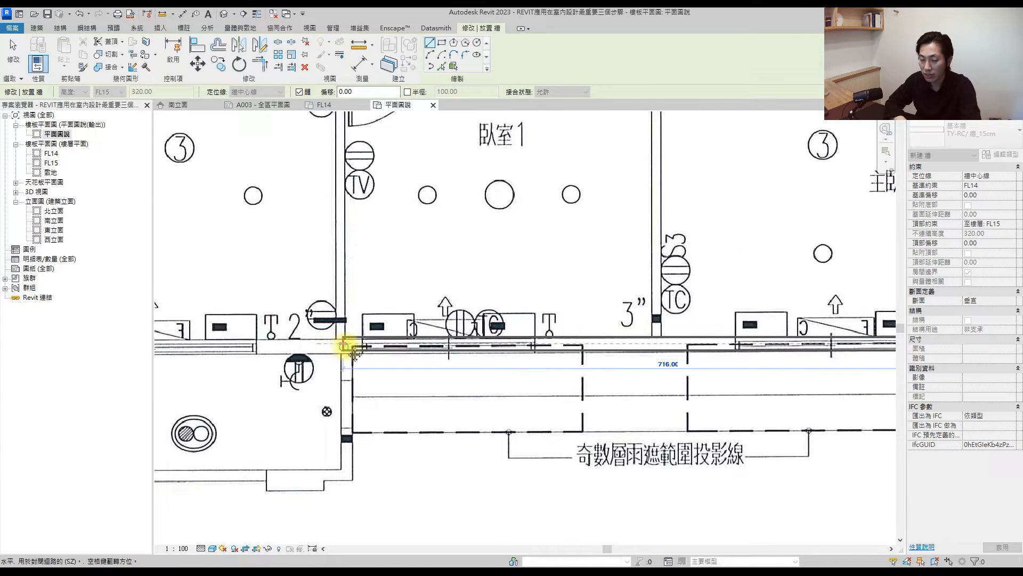
pyautogui.moveTo(355, 354); pyautogui.dragTo(576, 359, button='middle')
pyautogui.scroll(-2, 575, 357)
pyautogui.click(315, 356)
pyautogui.press('Escape')
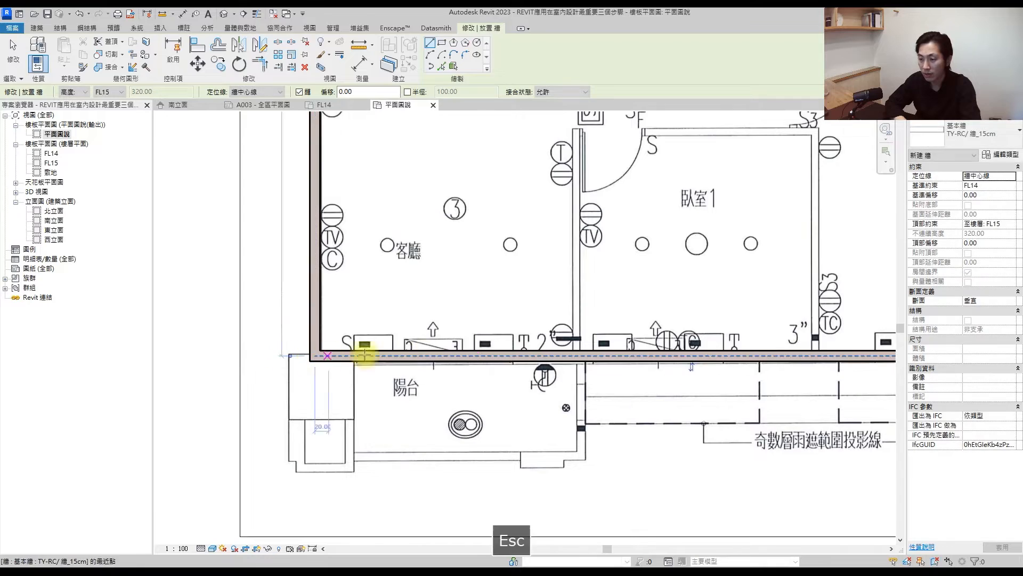
pyautogui.press('Escape')
# Step: Examine how the lower exterior wall lines up with the underlying plan and joins at the master bedroom's outer corner
pyautogui.click(598, 356)
pyautogui.scroll(6, 602, 360)
pyautogui.scroll(-5, 570, 373)
pyautogui.press('Escape')
pyautogui.scroll(3, 640, 362)
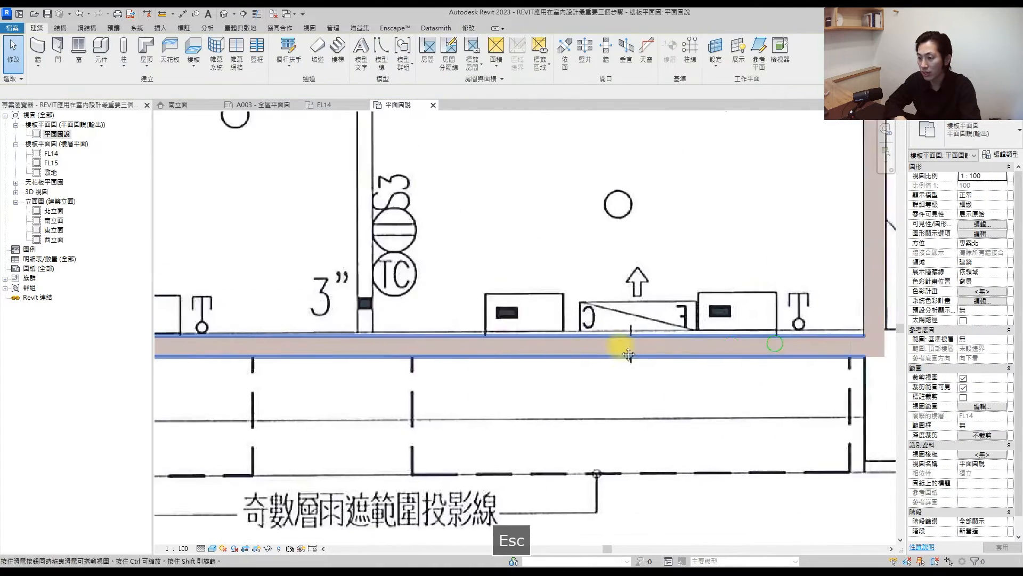
pyautogui.moveTo(628, 354); pyautogui.dragTo(447, 326, button='middle')
pyautogui.scroll(2, 458, 327)
pyautogui.click(471, 333)
pyautogui.moveTo(485, 341); pyautogui.dragTo(482, 335)
pyautogui.press('Escape')
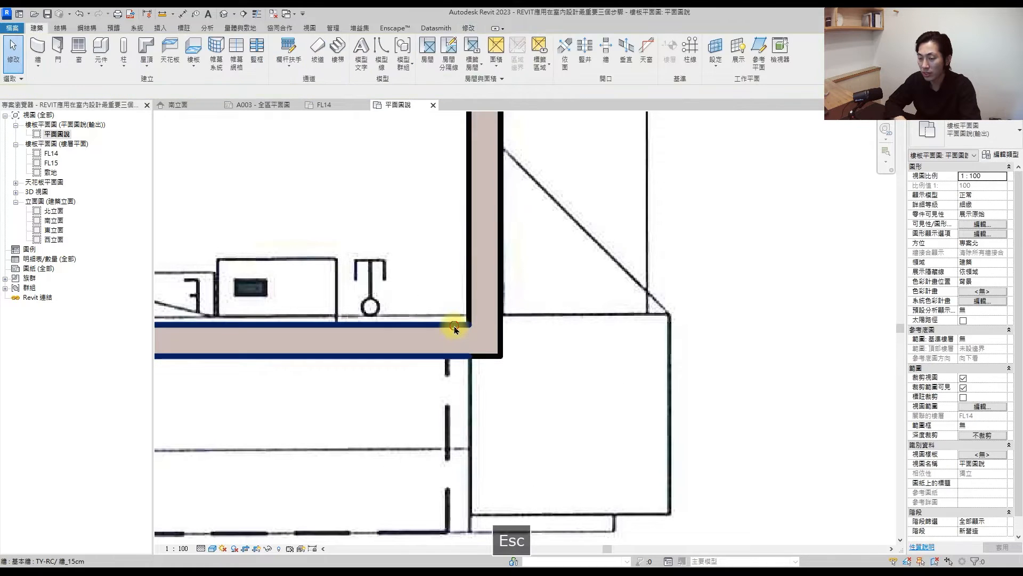
# Step: Examine the exterior wall joins at the master bedroom's lower corner and below the bathroom against the underlying plan
pyautogui.click(456, 330)
pyautogui.scroll(-4, 472, 347)
pyautogui.moveTo(498, 352); pyautogui.dragTo(520, 423, button='middle')
pyautogui.scroll(-3, 530, 331)
pyautogui.scroll(5, 541, 293)
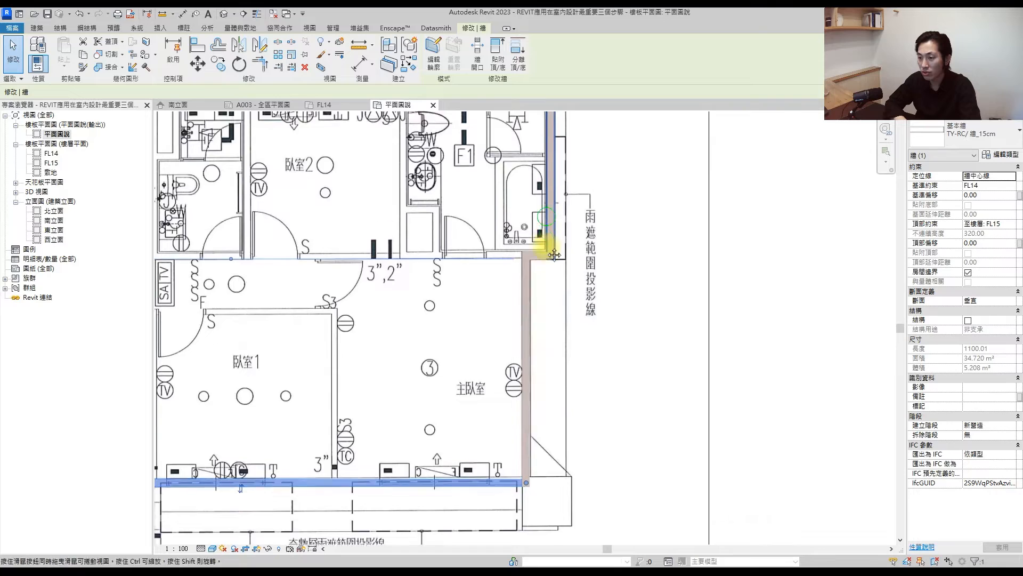
pyautogui.click(527, 341)
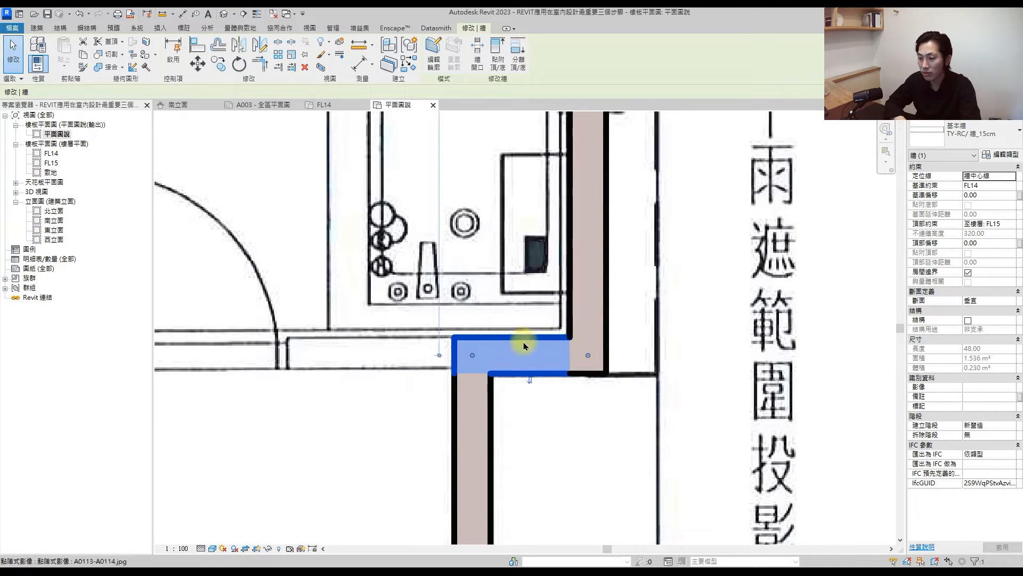
pyautogui.scroll(-3, 528, 344)
pyautogui.press('Escape')
pyautogui.scroll(-7, 531, 383)
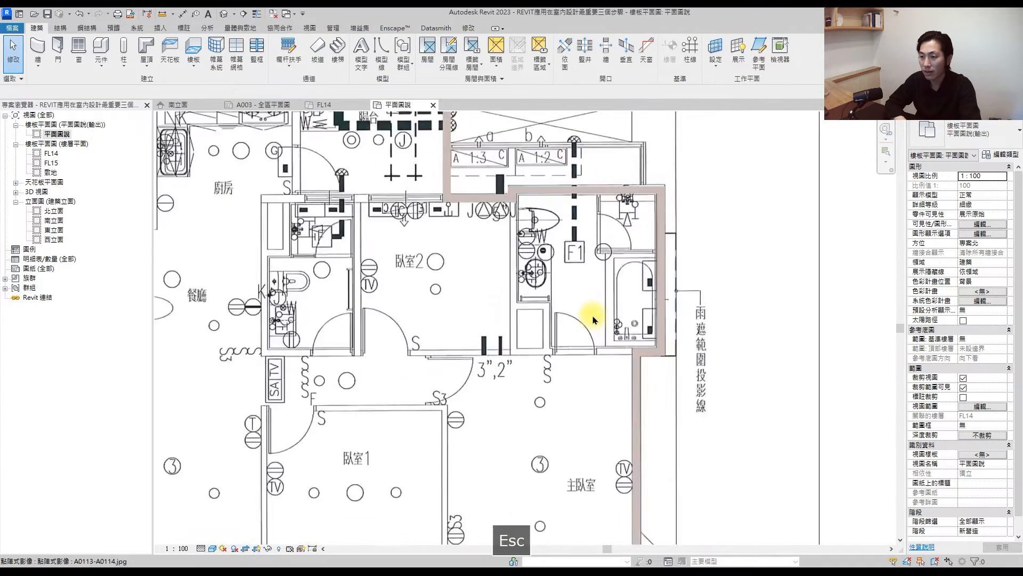
pyautogui.moveTo(555, 338); pyautogui.dragTo(527, 310, button='middle')
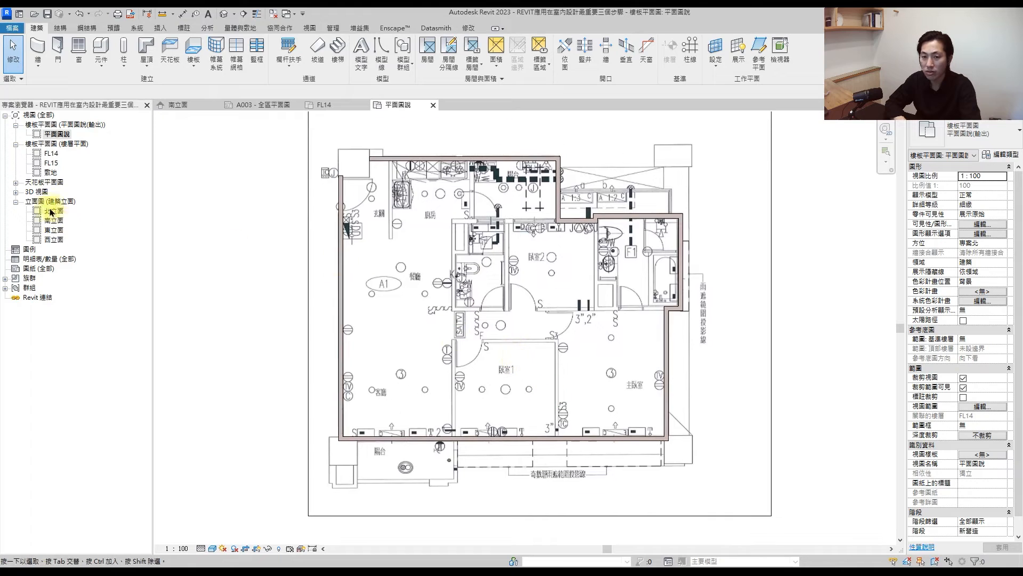
# Step: Open the {3D} view and inspect the modelled exterior walls from a raised angle
pyautogui.click(16, 192)
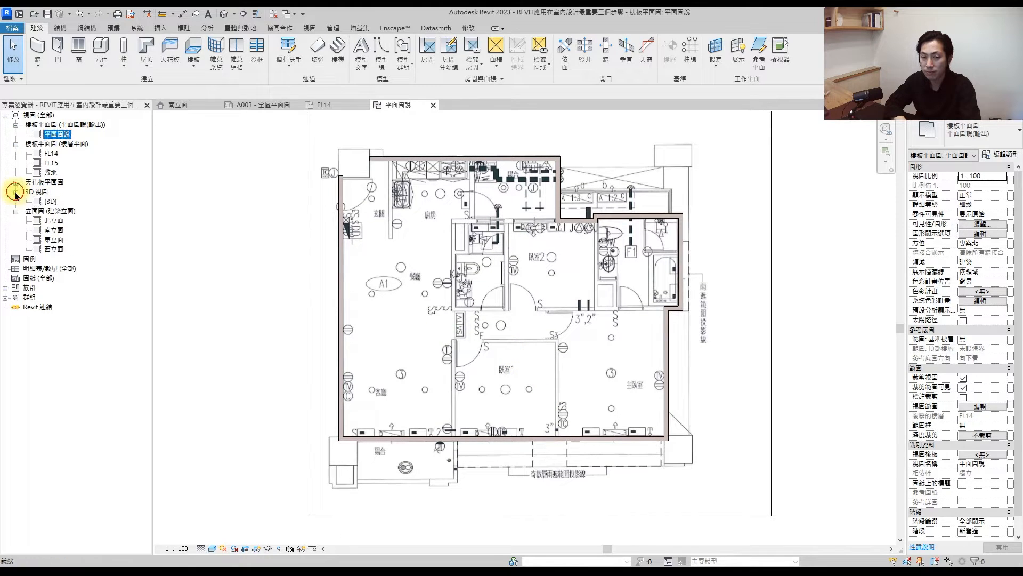
pyautogui.click(46, 202)
pyautogui.doubleClick(52, 202)
pyautogui.keyDown('shift'); pyautogui.moveTo(418, 281); pyautogui.dragTo(394, 369, button='middle'); pyautogui.keyUp('shift')
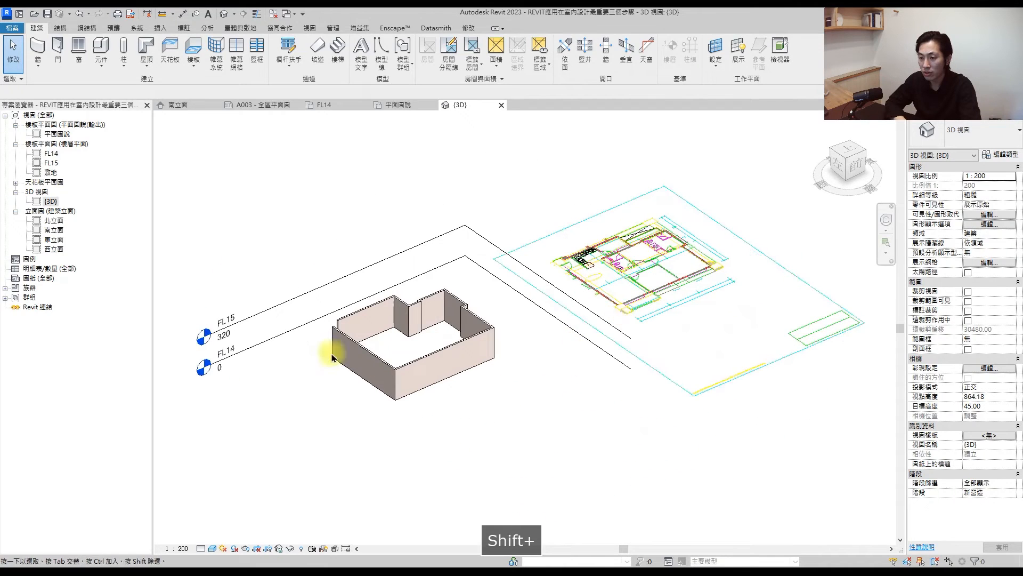
pyautogui.scroll(3, 338, 347)
# Step: Return to the 平面圖說 plan, start a floor, and sketch its boundary from the entrance's outer corner around the protruding column to the kitchen wall
pyautogui.doubleClick(63, 135)
pyautogui.click(380, 173)
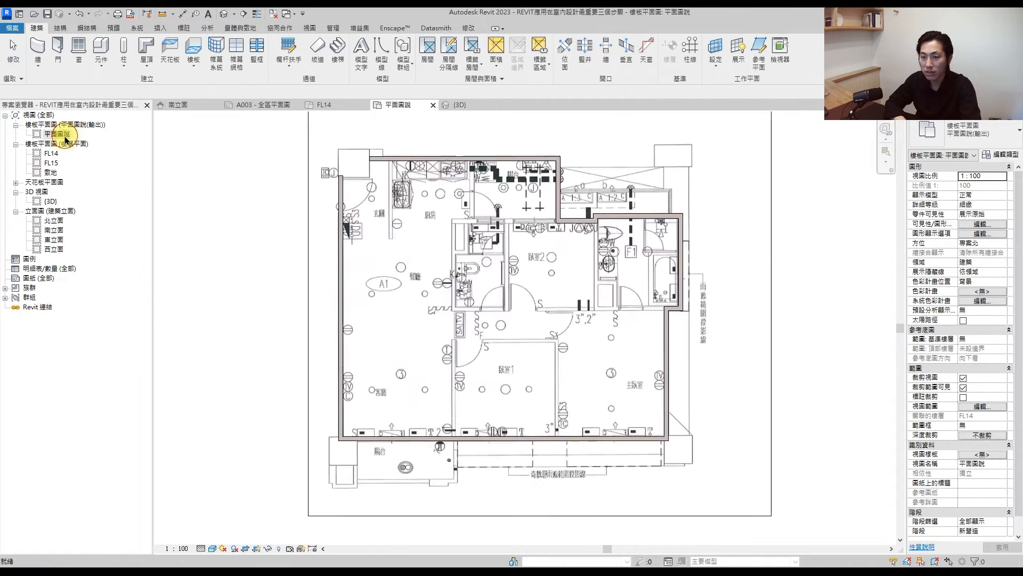
pyautogui.moveTo(439, 224); pyautogui.dragTo(444, 251, button='middle')
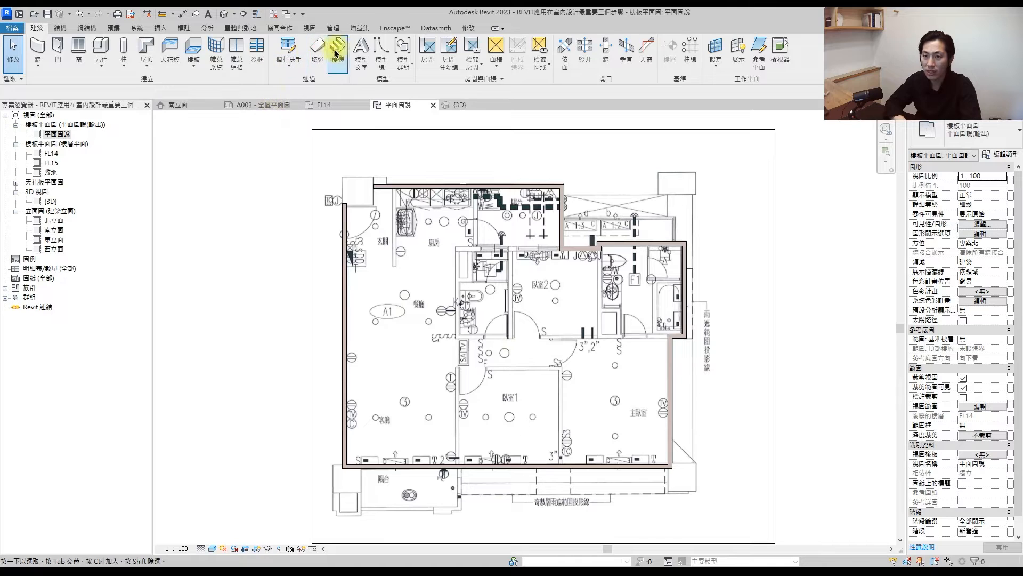
pyautogui.click(194, 49)
pyautogui.click(516, 66)
pyautogui.scroll(3, 376, 182)
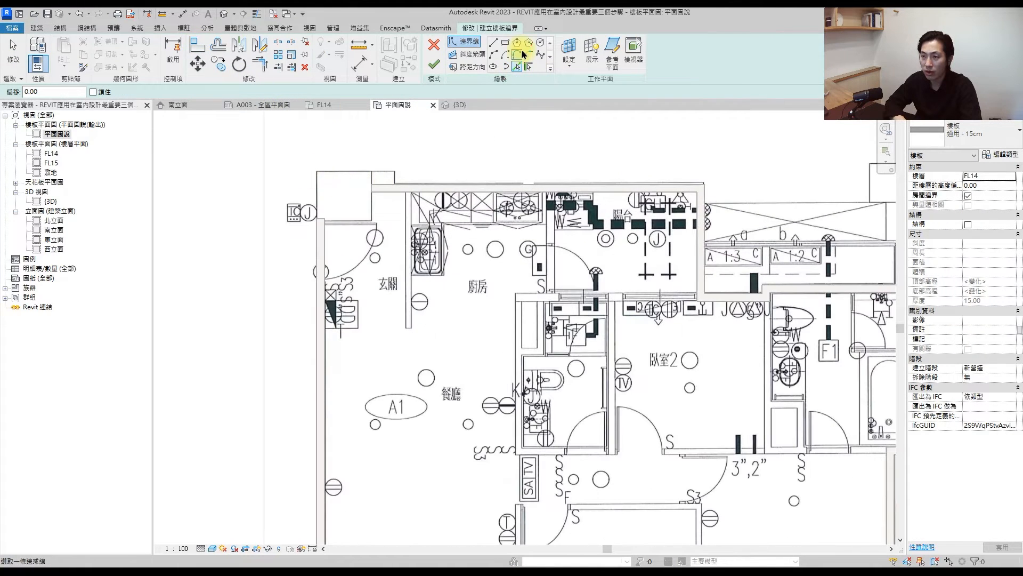
pyautogui.click(499, 45)
pyautogui.scroll(5, 330, 170)
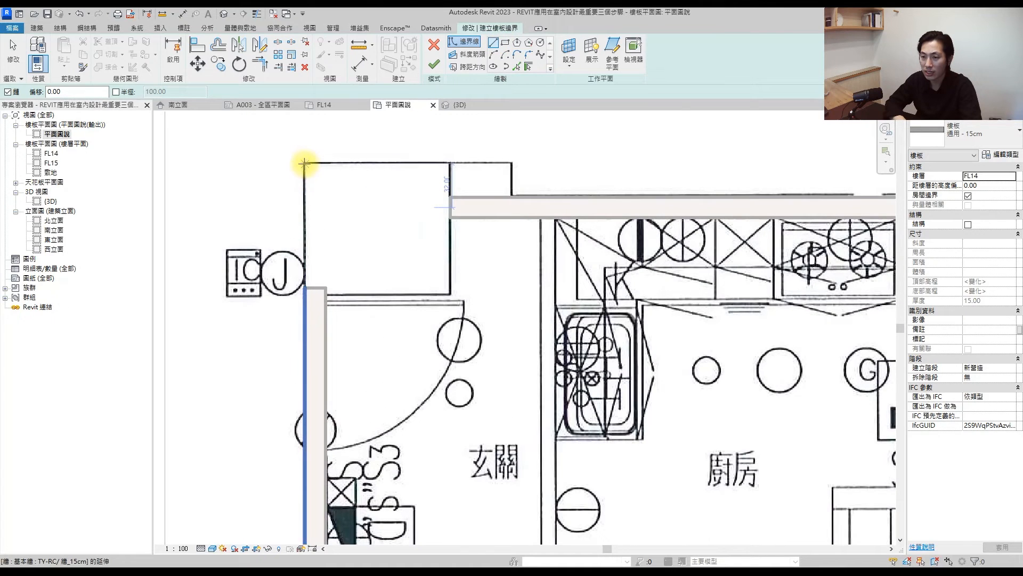
pyautogui.click(304, 163)
pyautogui.click(511, 163)
pyautogui.click(511, 196)
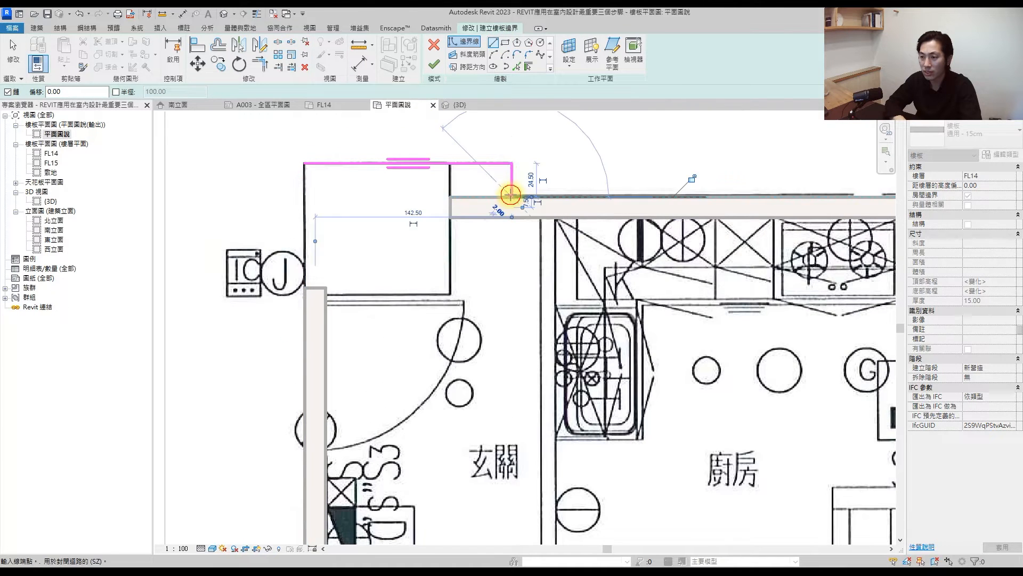
# Step: Continue the floor boundary along the kitchen and rear balcony wall, down its side, and across the equipment ledge above the bathroom
pyautogui.scroll(-3, 507, 194)
pyautogui.moveTo(702, 224); pyautogui.dragTo(392, 204, button='middle')
pyautogui.click(526, 173)
pyautogui.click(526, 237)
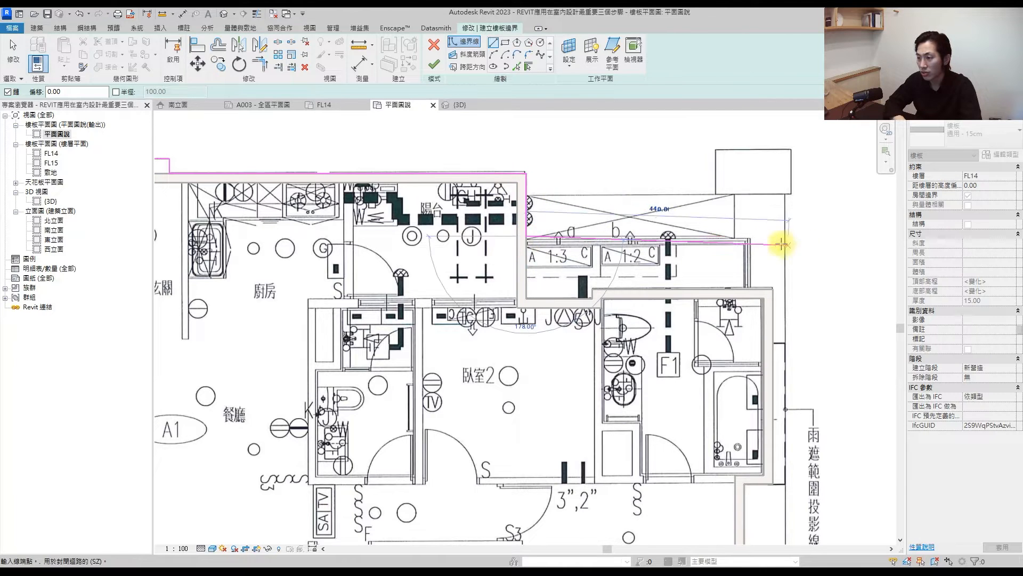
pyautogui.click(752, 236)
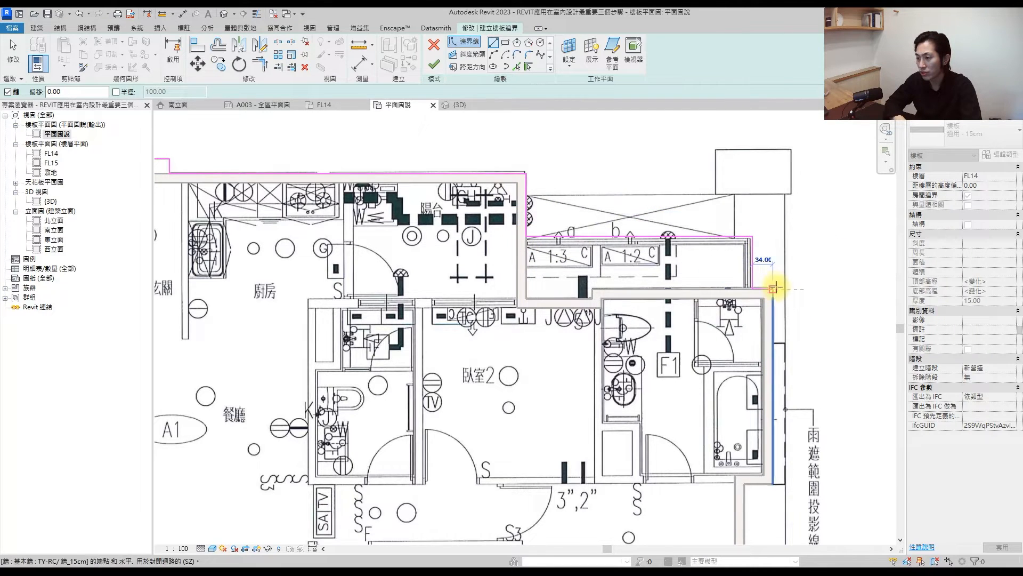
# Step: Continue the floor boundary down the bathroom's outer wall, step inward, and run it to the master bedroom's lower outer corner
pyautogui.scroll(-2, 789, 304)
pyautogui.scroll(3, 785, 314)
pyautogui.scroll(-3, 785, 315)
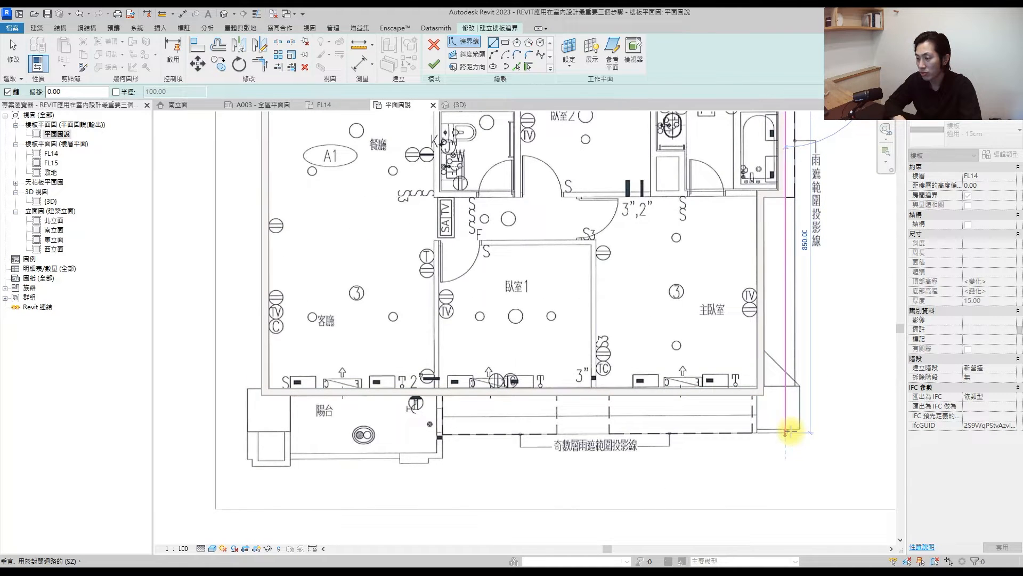
pyautogui.scroll(3, 790, 431)
pyautogui.scroll(-3, 785, 368)
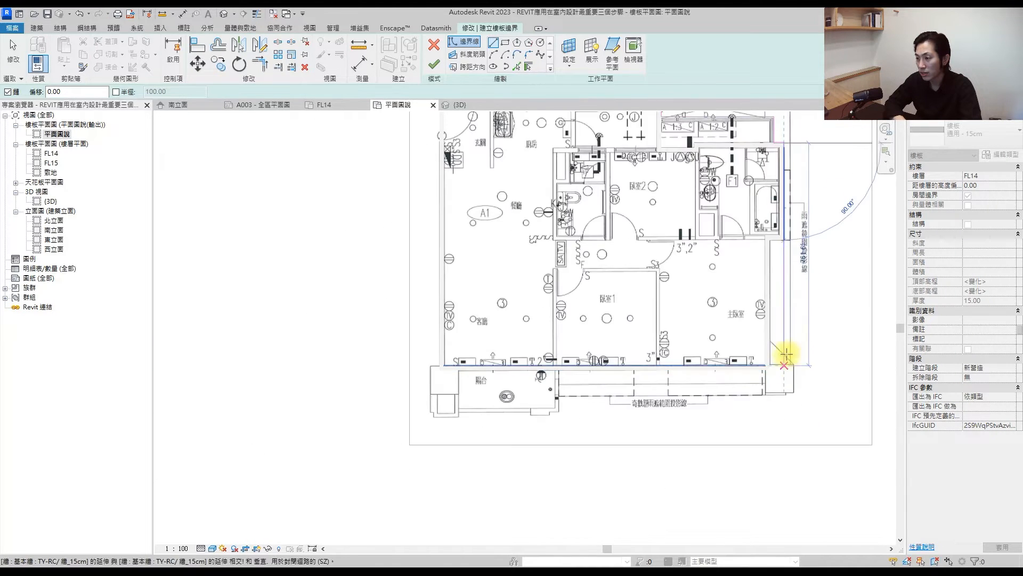
pyautogui.scroll(2, 783, 320)
pyautogui.click(764, 239)
pyautogui.click(763, 437)
# Step: Run the floor boundary along the lower wall and around the living room balcony, then up the outer wall to close it at the entrance
pyautogui.moveTo(414, 433); pyautogui.dragTo(601, 382, button='middle')
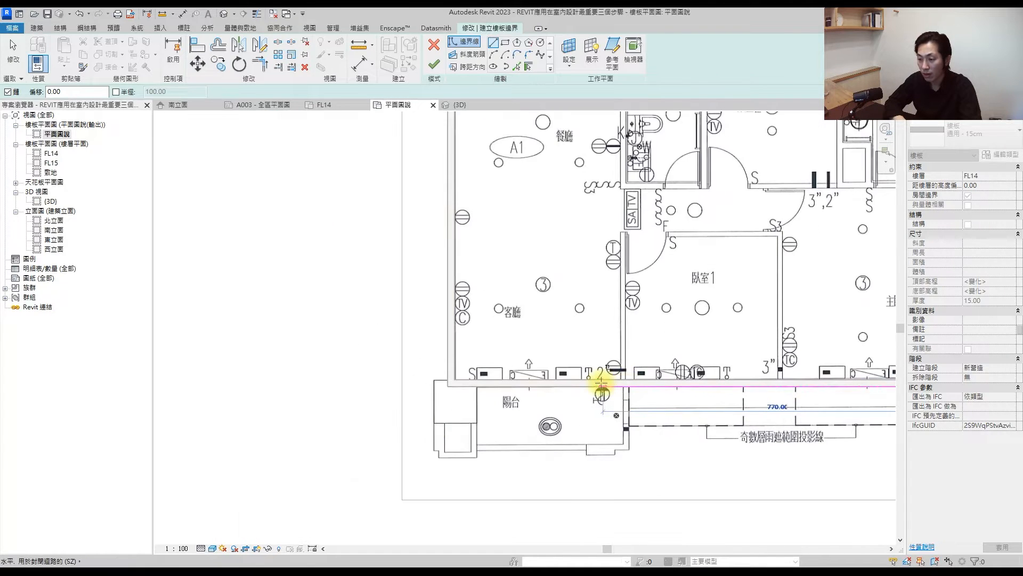
pyautogui.click(630, 386)
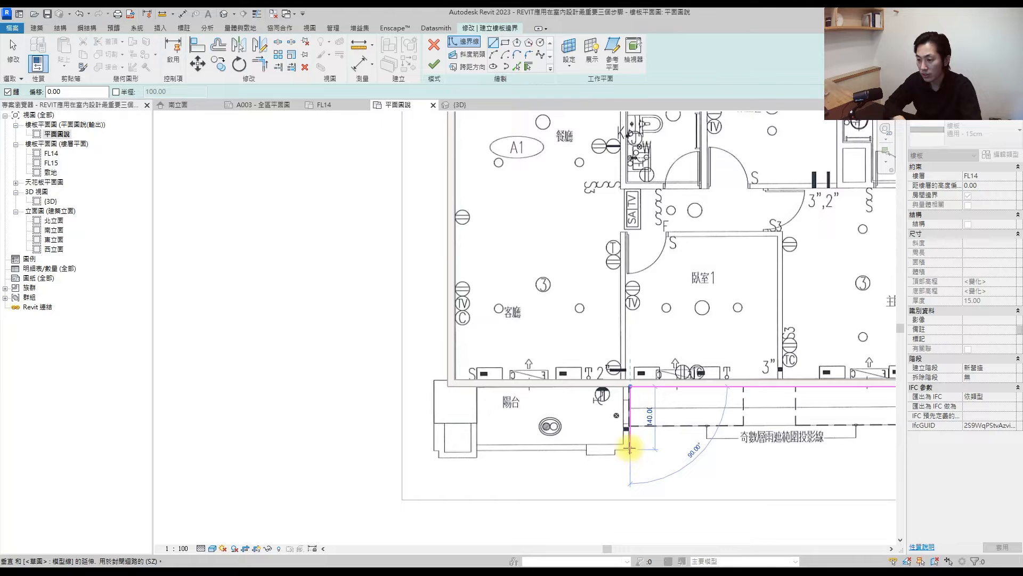
pyautogui.scroll(2, 629, 448)
pyautogui.click(629, 447)
pyautogui.click(362, 448)
pyautogui.scroll(-5, 354, 393)
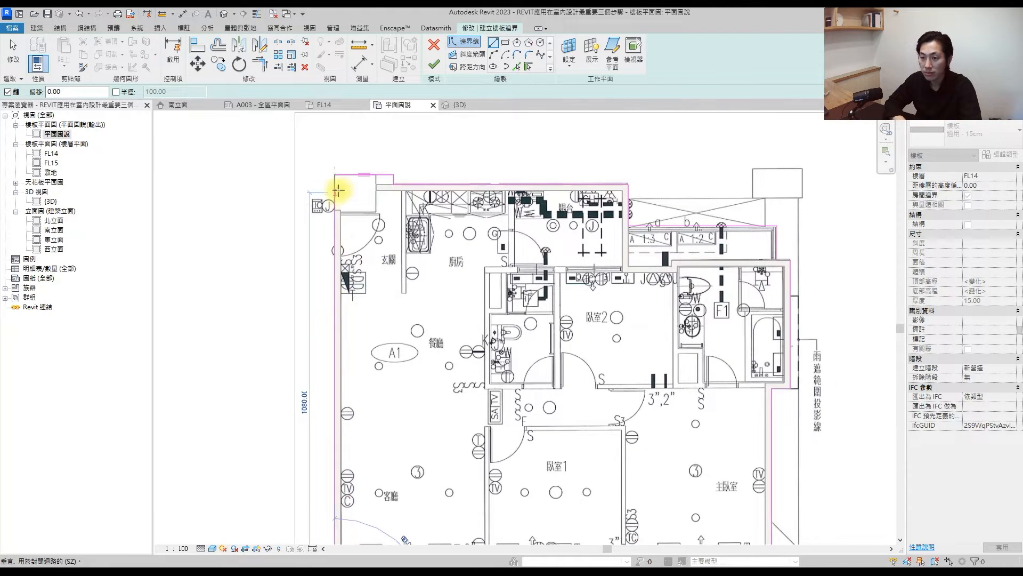
pyautogui.press('Escape')
pyautogui.press('Escape')
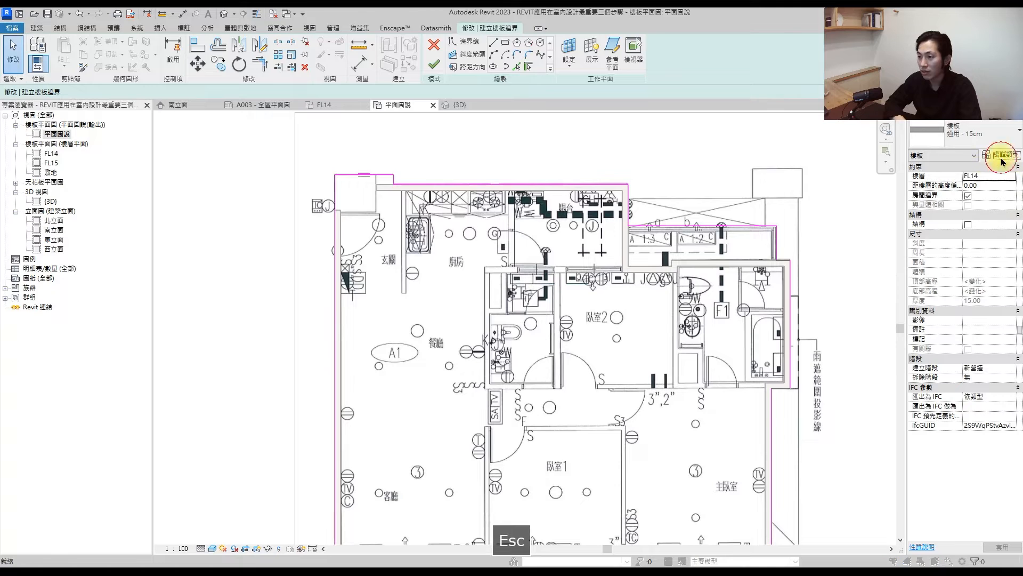
# Step: Duplicate the 通用 - 15cm floor type under the name TY-RC/ 樓板_15CM
pyautogui.click(1001, 157)
pyautogui.click(767, 208)
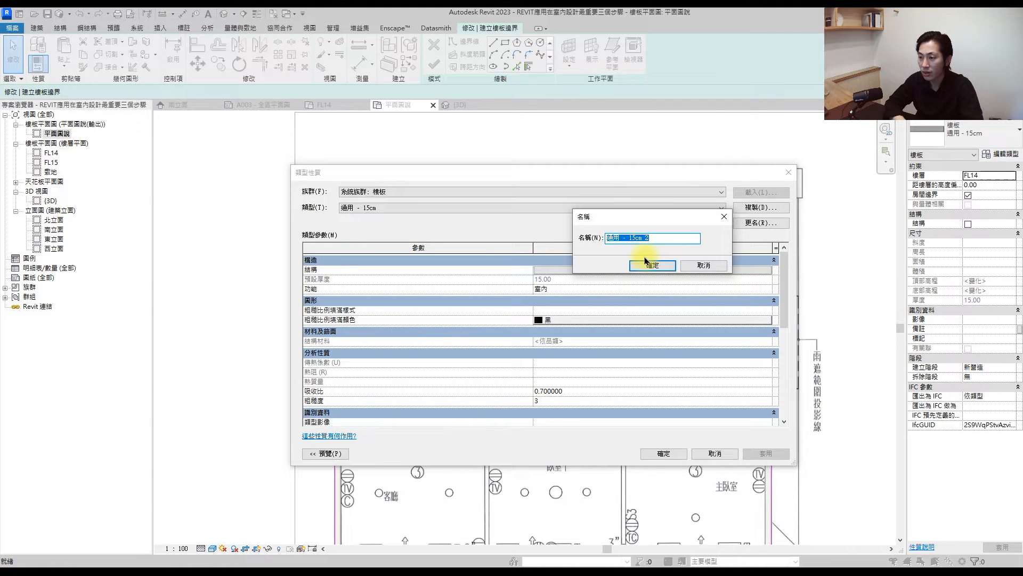
pyautogui.write('RC')
pyautogui.moveTo(625, 238); pyautogui.dragTo(542, 236)
pyautogui.press('capslock')
pyautogui.write('ㄗ')
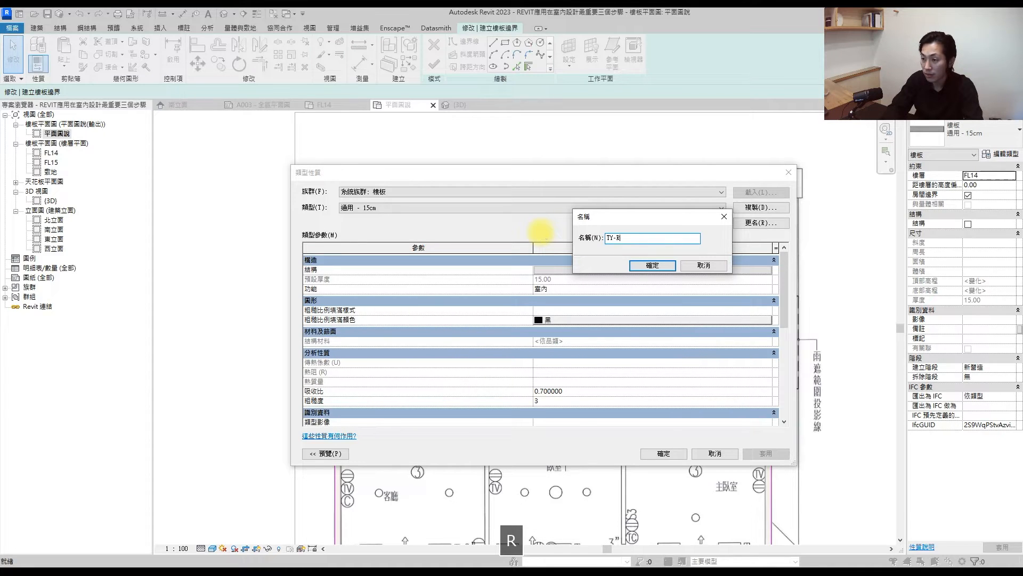
pyautogui.write('樓板_')
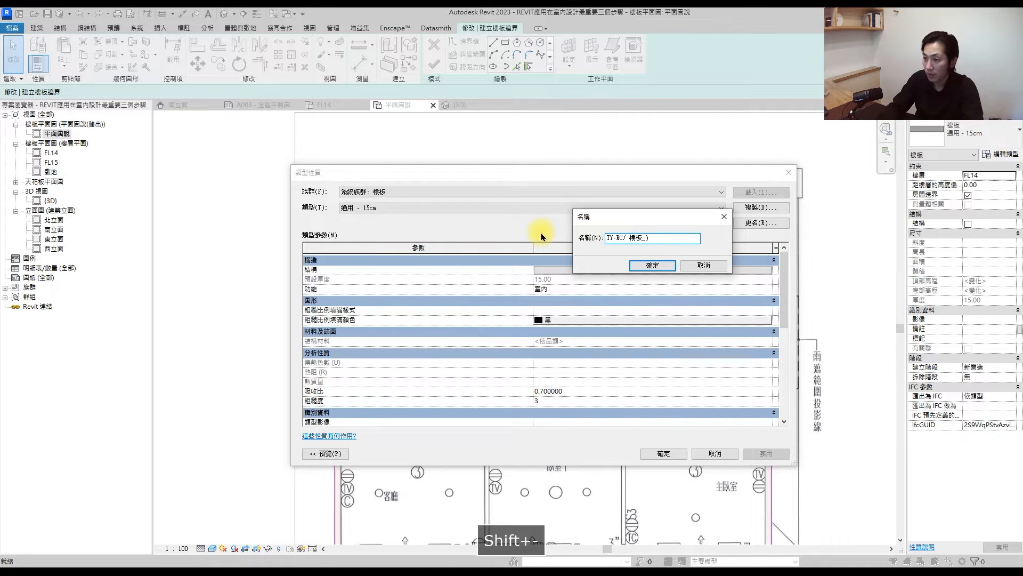
pyautogui.write('15')
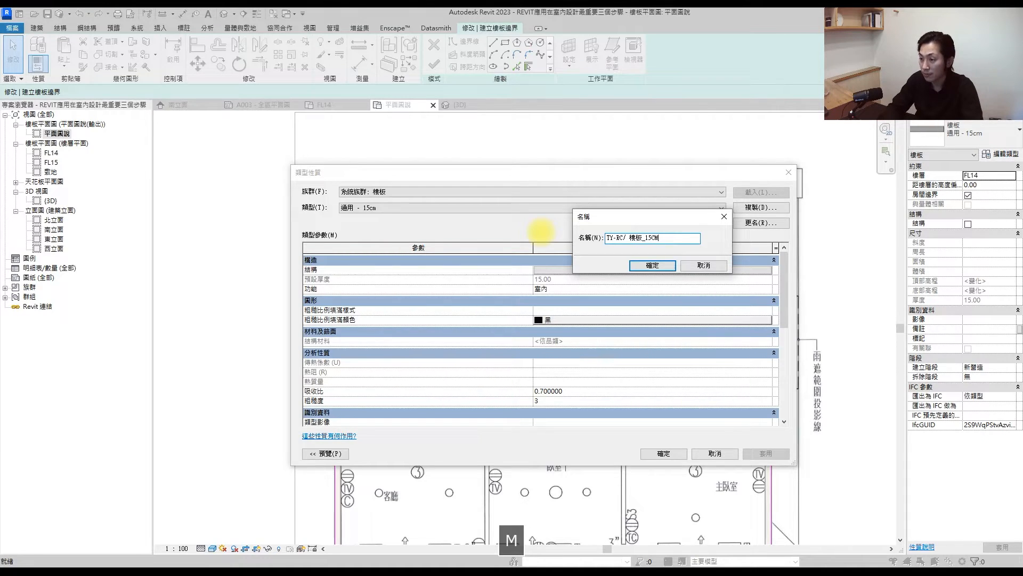
pyautogui.write('CM')
pyautogui.press('Return')
# Step: Rename the duplicated floor type to TY-RC/ 樓板_15cm and copy that name for reuse
pyautogui.click(760, 223)
pyautogui.press('capslock')
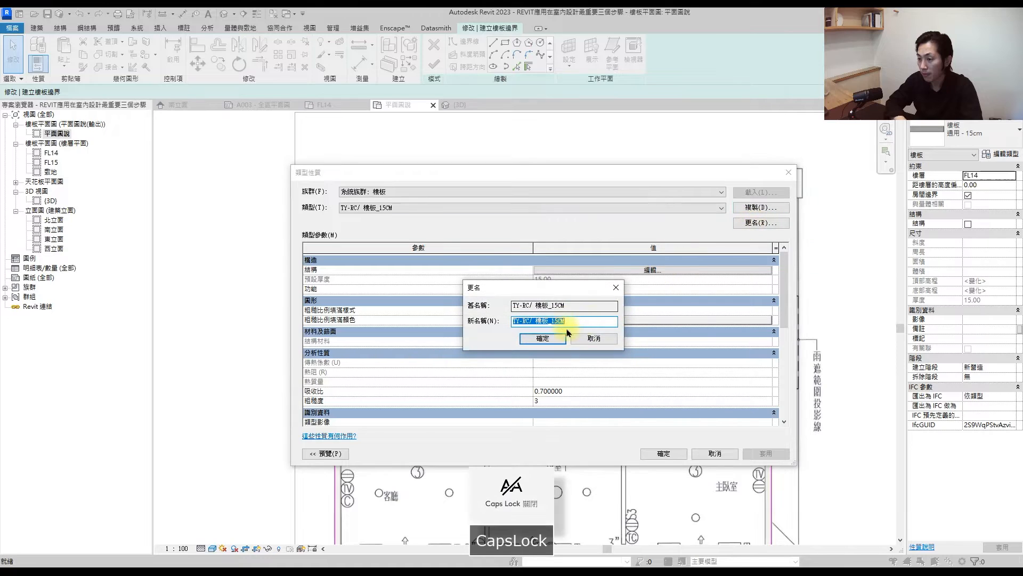
pyautogui.moveTo(557, 322); pyautogui.dragTo(433, 319)
pyautogui.hotkey('ctrl', 'c')
pyautogui.click(542, 338)
# Step: Create a new material for the floor's structure layer and name it TY-RC/ 樓板_15cm
pyautogui.click(579, 270)
pyautogui.click(532, 269)
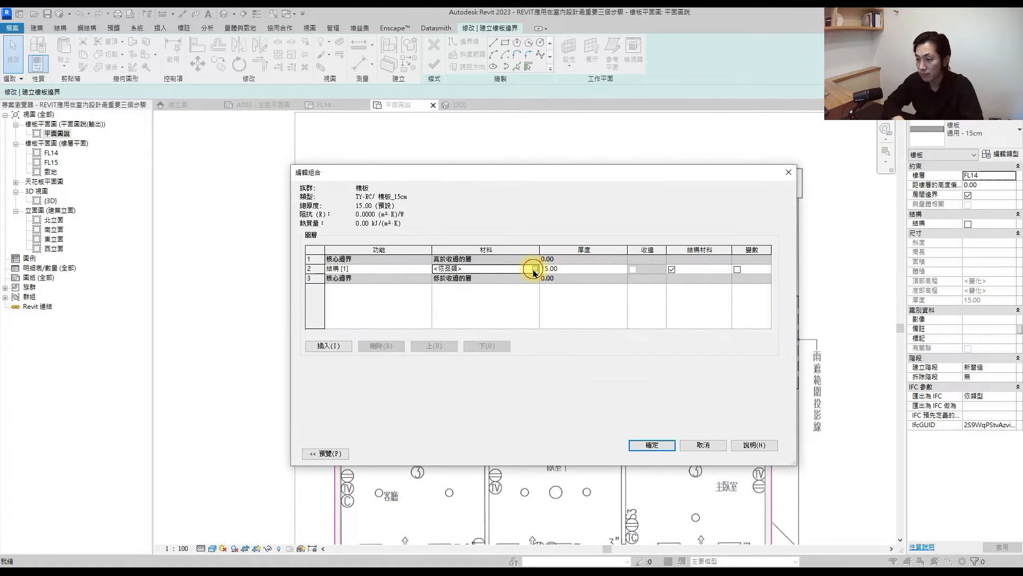
pyautogui.click(532, 269)
pyautogui.rightClick(450, 196)
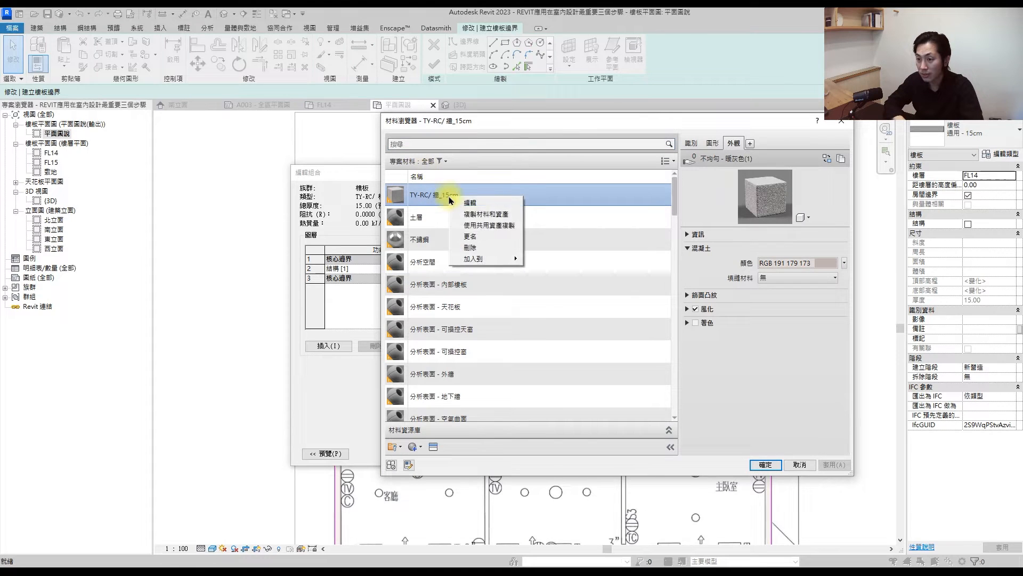
pyautogui.click(411, 448)
pyautogui.click(421, 449)
pyautogui.click(429, 468)
pyautogui.rightClick(451, 303)
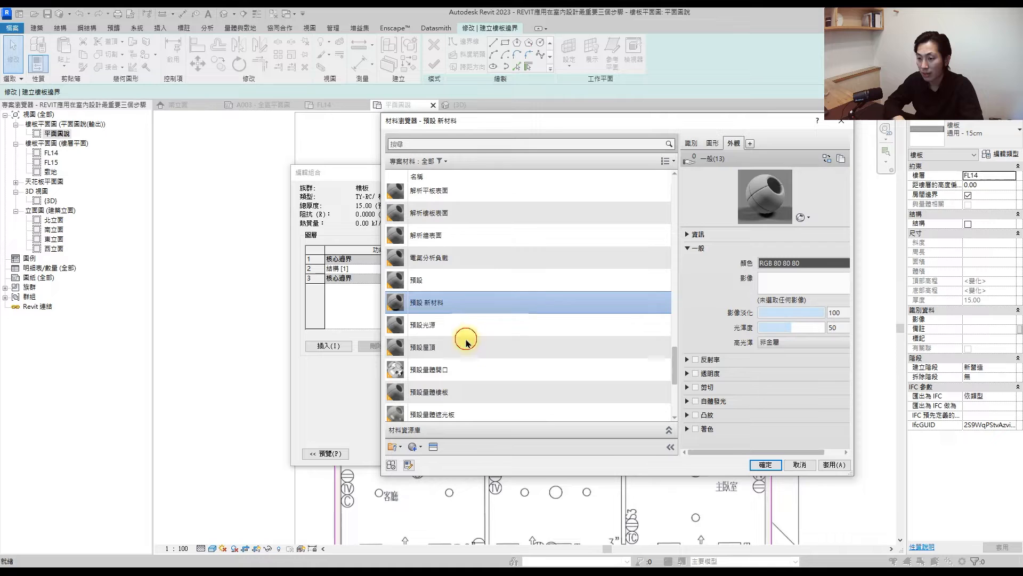
pyautogui.click(467, 341)
pyautogui.hotkey('ctrl', 'v')
pyautogui.press('Return')
pyautogui.click(453, 201)
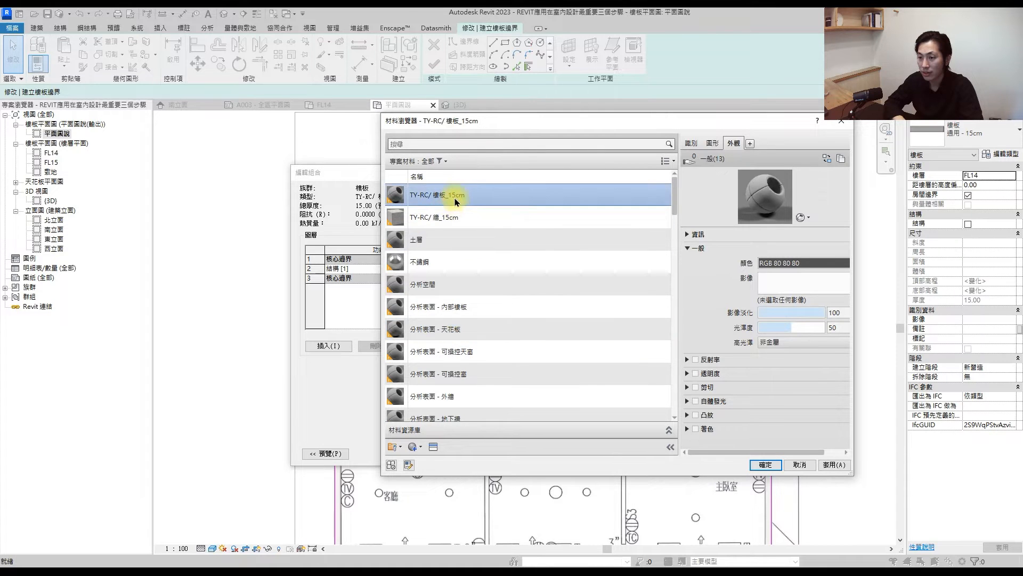
# Step: Give the floor material the cement appearance 平面 - 灰色 1 and use the render appearance for its shading
pyautogui.click(434, 447)
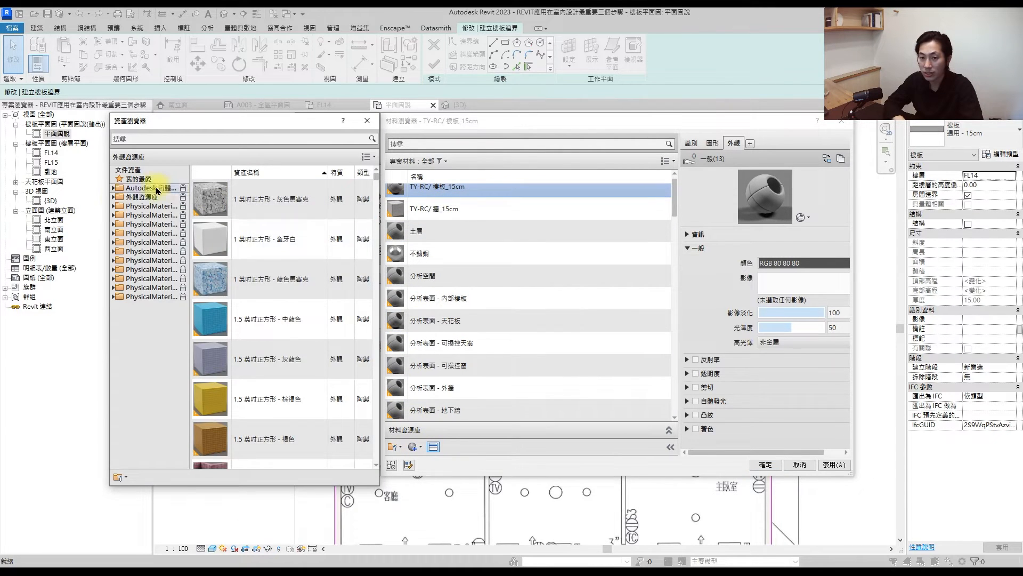
pyautogui.click(115, 198)
pyautogui.click(137, 233)
pyautogui.click(257, 206)
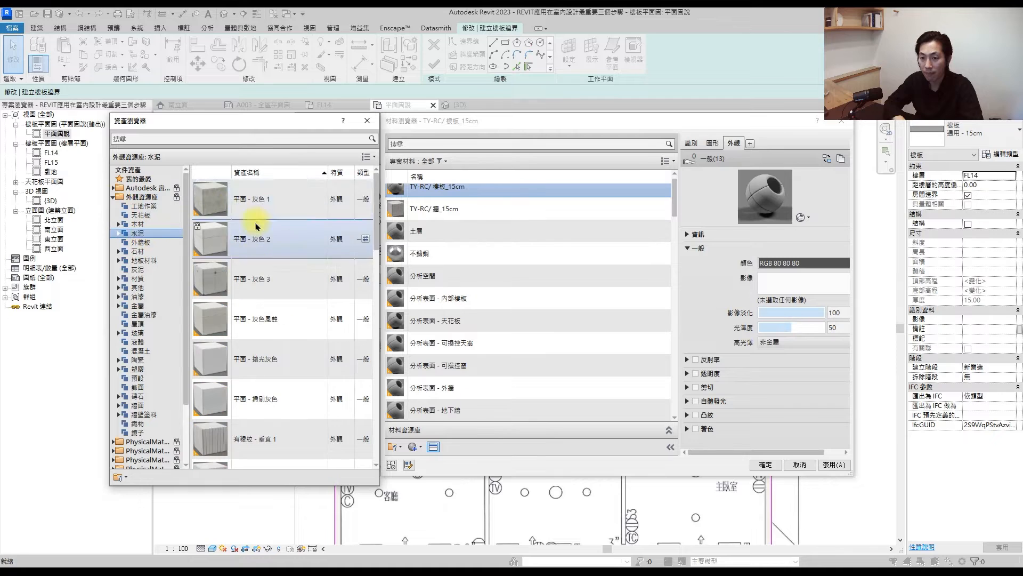
pyautogui.click(367, 121)
pyautogui.click(712, 143)
pyautogui.click(762, 171)
# Step: Set the floor material's description to RC/ 樓板_15cm and its class to RC, and accept the layer and type settings
pyautogui.click(692, 143)
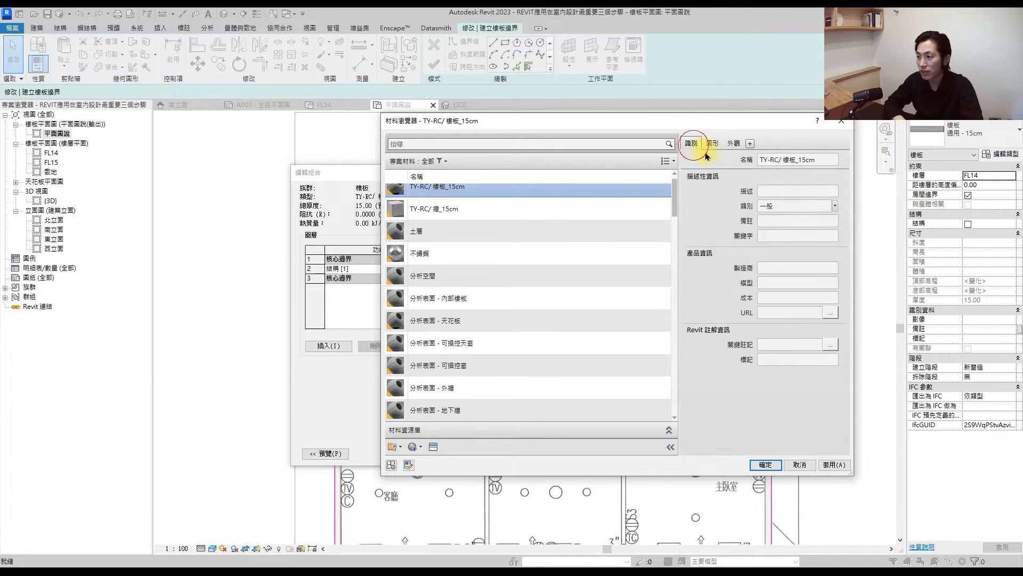
pyautogui.click(770, 159)
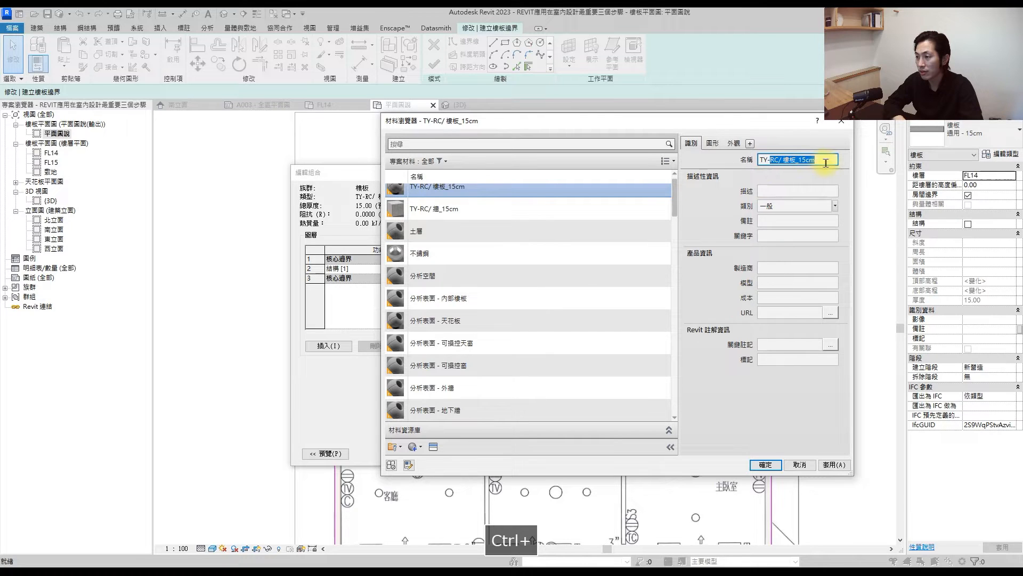
pyautogui.hotkey('ctrl', 'c')
pyautogui.click(798, 188)
pyautogui.moveTo(770, 159); pyautogui.dragTo(779, 159)
pyautogui.hotkey('ctrl', 'c')
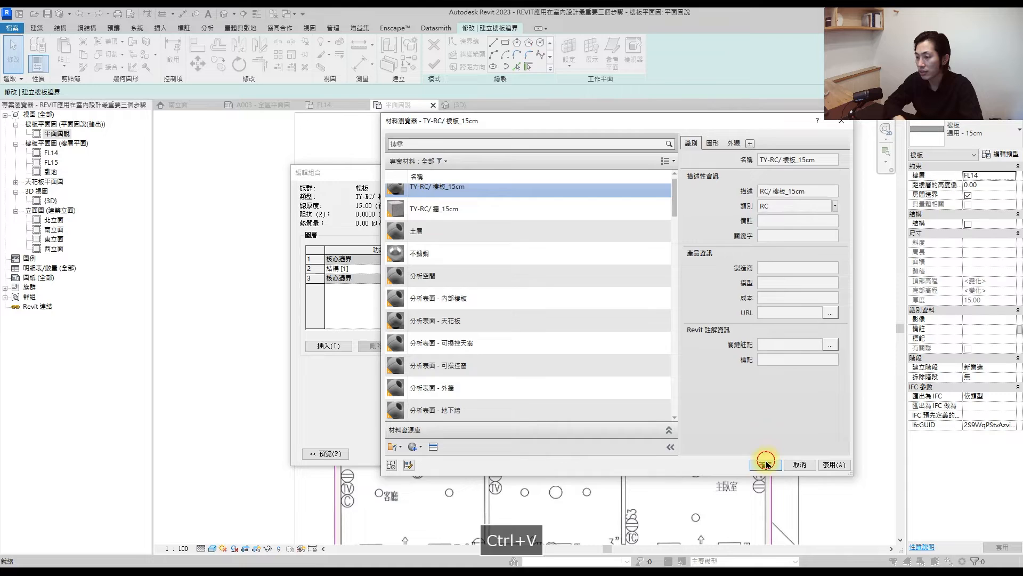
pyautogui.click(766, 464)
pyautogui.click(657, 447)
pyautogui.click(668, 458)
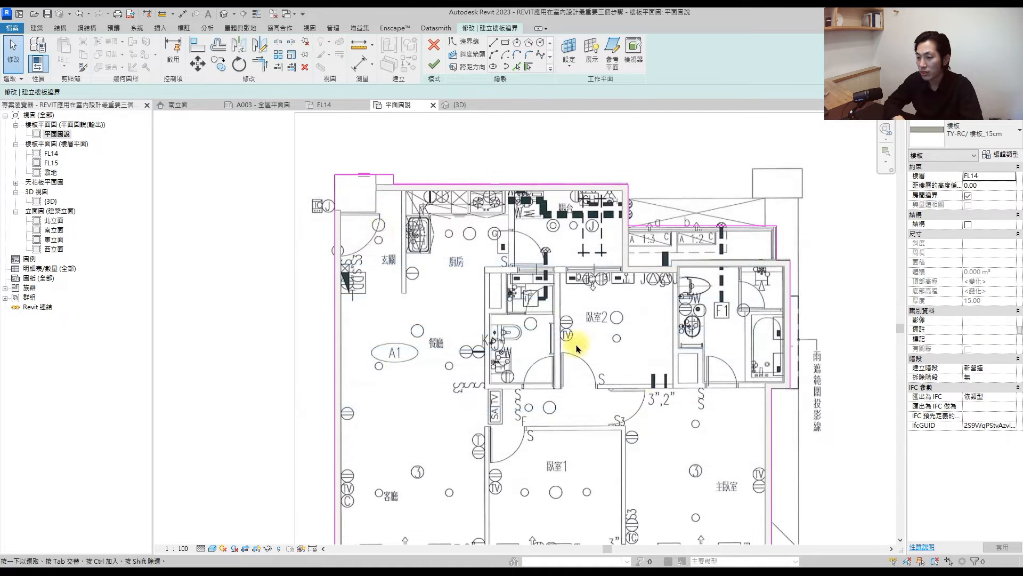
# Step: Finish the floor sketch and inspect the floor together with the walls in the {3D} view
pyautogui.click(434, 64)
pyautogui.doubleClick(50, 201)
pyautogui.press('Escape')
pyautogui.keyDown('shift'); pyautogui.moveTo(542, 304); pyautogui.dragTo(829, 182, button='middle'); pyautogui.keyUp('shift')
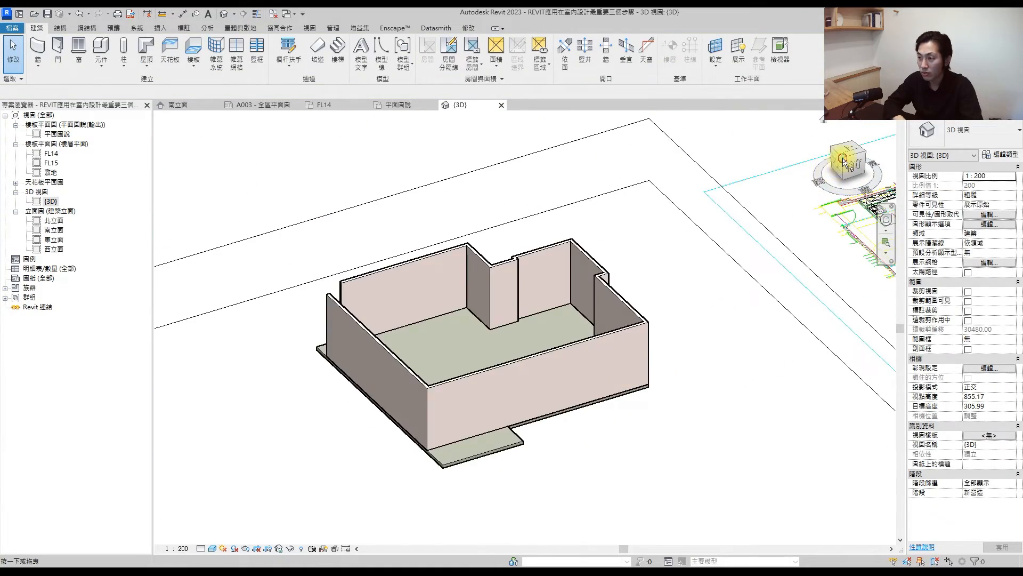
# Step: Open the 平面圖說 plan view and start a structural column using the 混凝土柱-矩形 30 x 50cm type
pyautogui.click(845, 162)
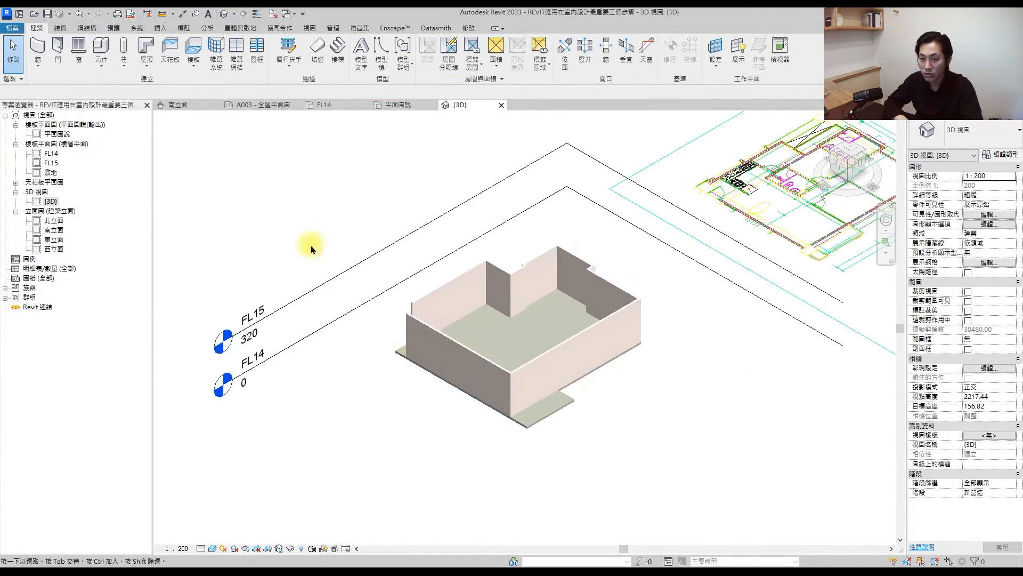
pyautogui.doubleClick(69, 133)
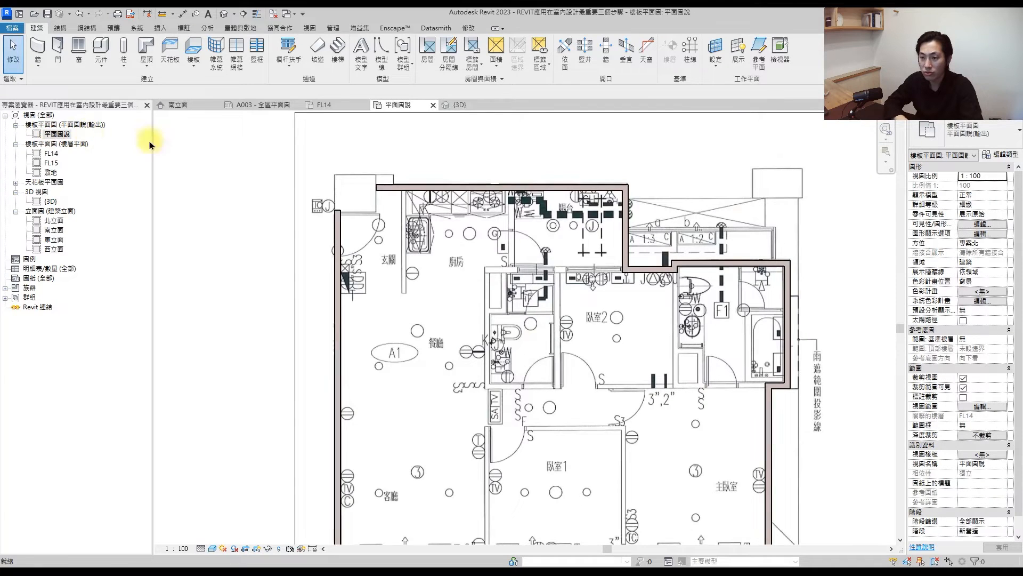
pyautogui.scroll(-5, 423, 228)
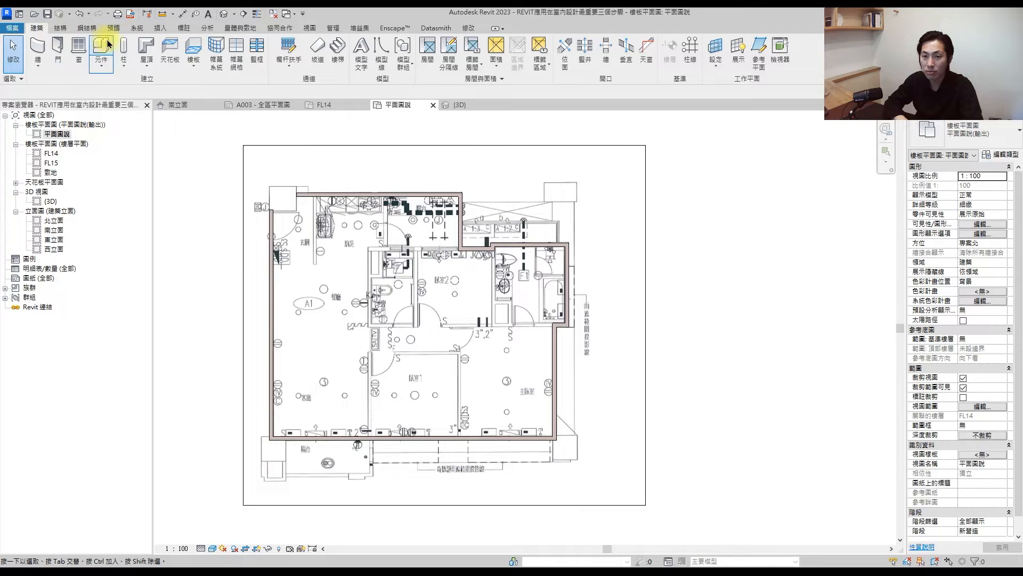
pyautogui.click(124, 48)
pyautogui.click(970, 135)
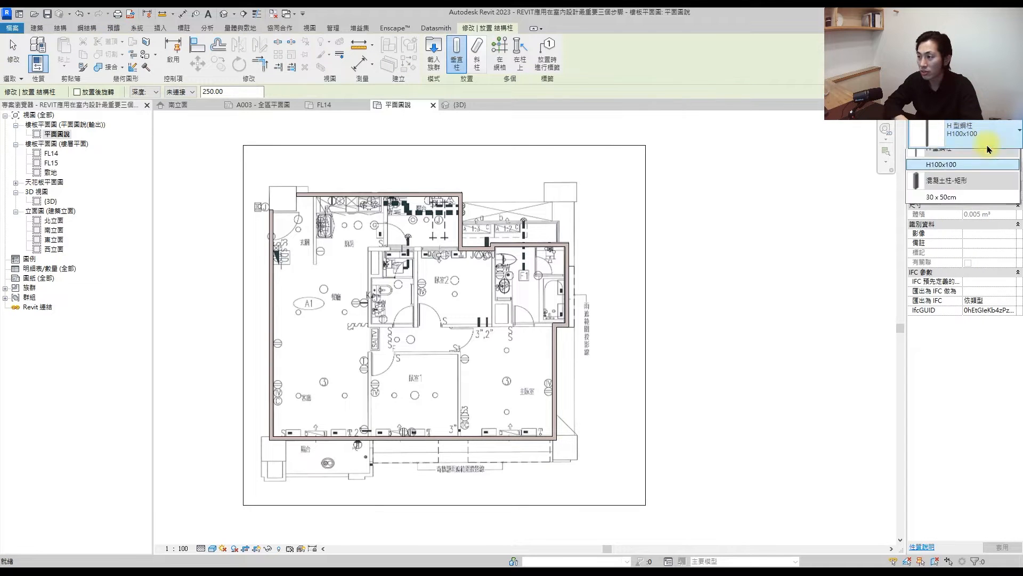
pyautogui.click(948, 221)
pyautogui.scroll(4, 297, 194)
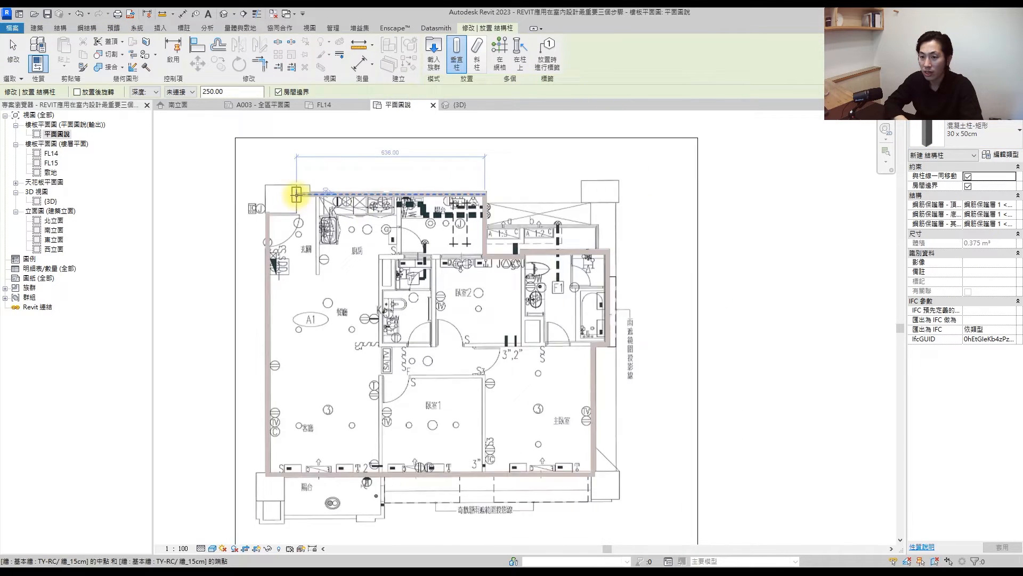
# Step: Trace the column at the plan's upper-left corner, beside 玄關, with a <寬線> detail-line rectangle
pyautogui.click(184, 27)
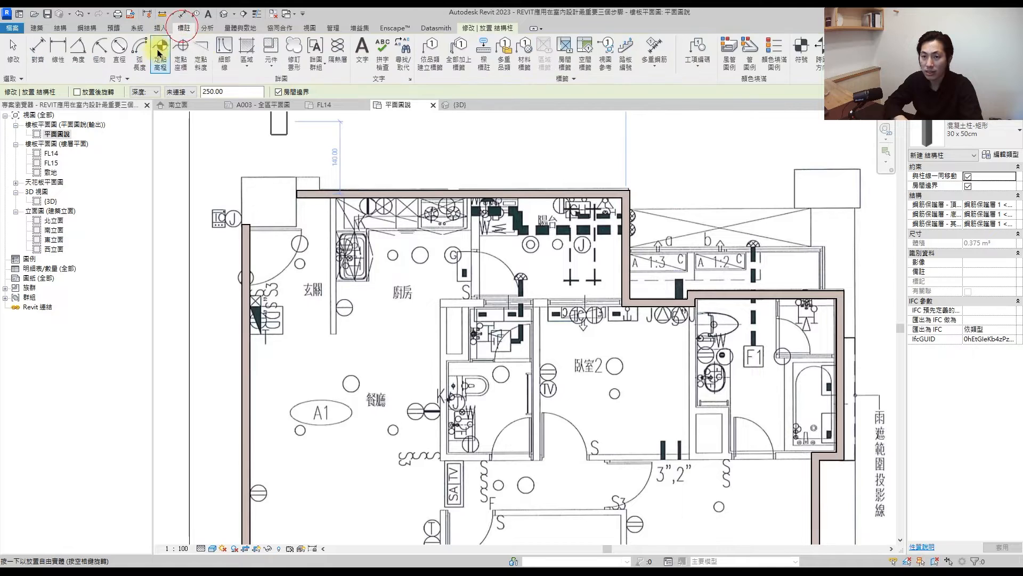
pyautogui.click(222, 49)
pyautogui.click(442, 43)
pyautogui.scroll(4, 222, 174)
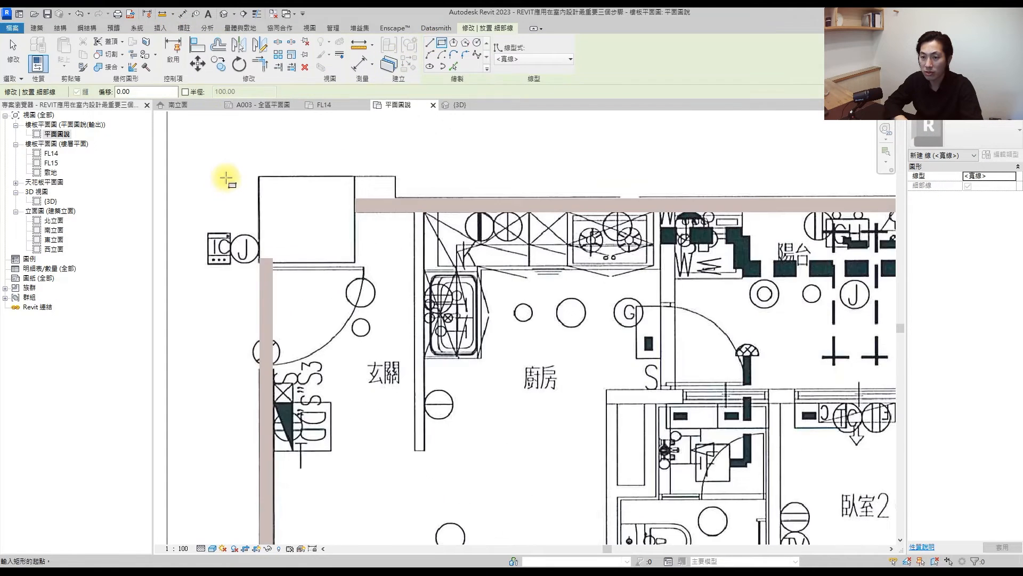
pyautogui.click(261, 171)
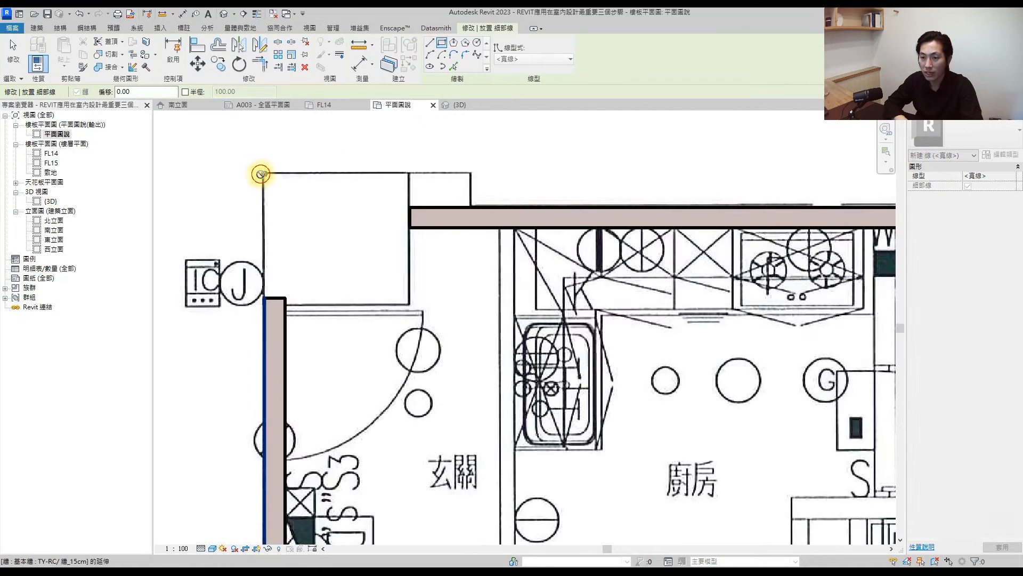
pyautogui.click(410, 304)
pyautogui.scroll(-5, 336, 228)
pyautogui.press('Escape')
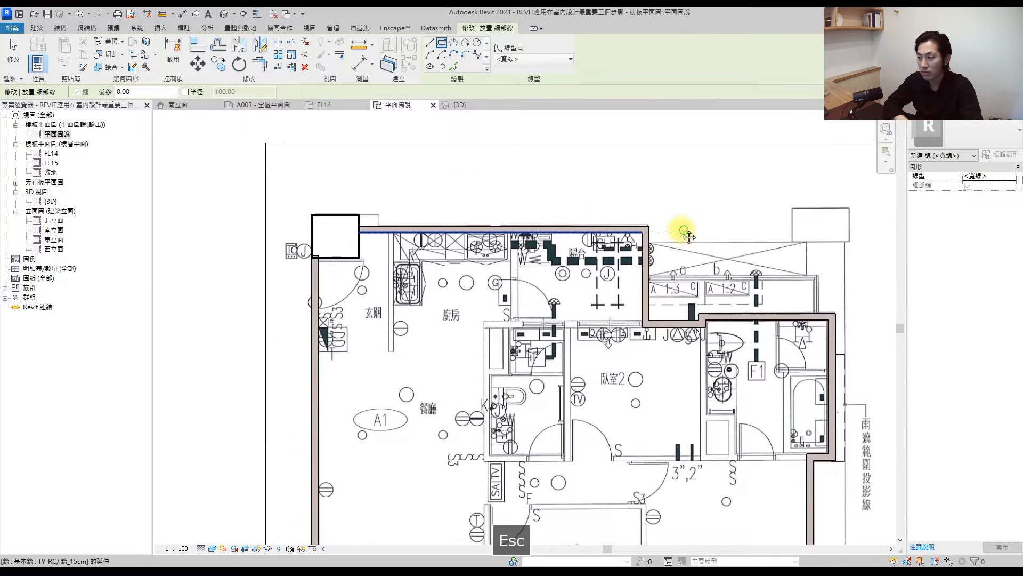
# Step: Trace the plan's upper-right and lower-right columns with <寬線> detail-line rectangles
pyautogui.scroll(5, 686, 228)
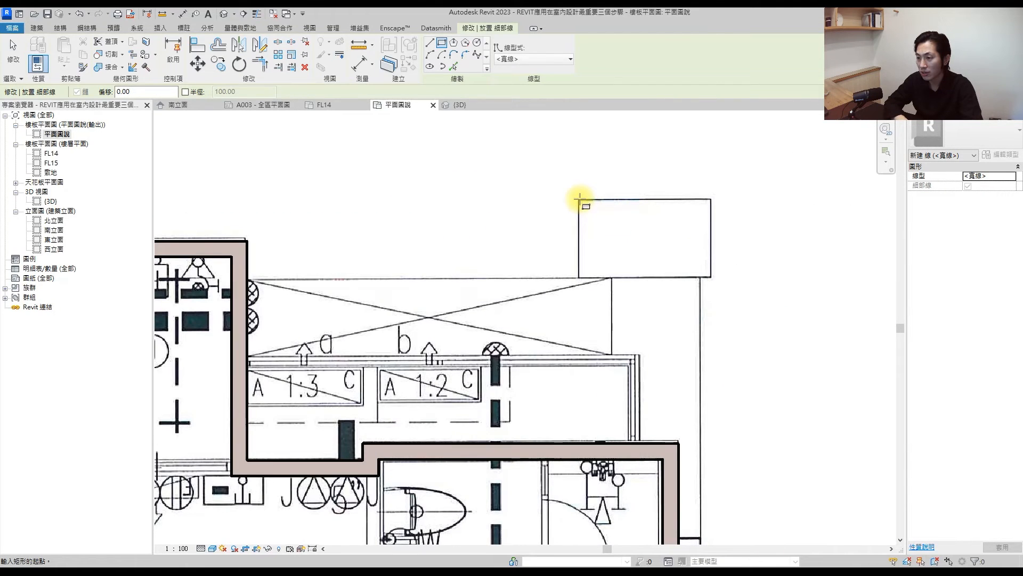
pyautogui.click(580, 199)
pyautogui.click(710, 277)
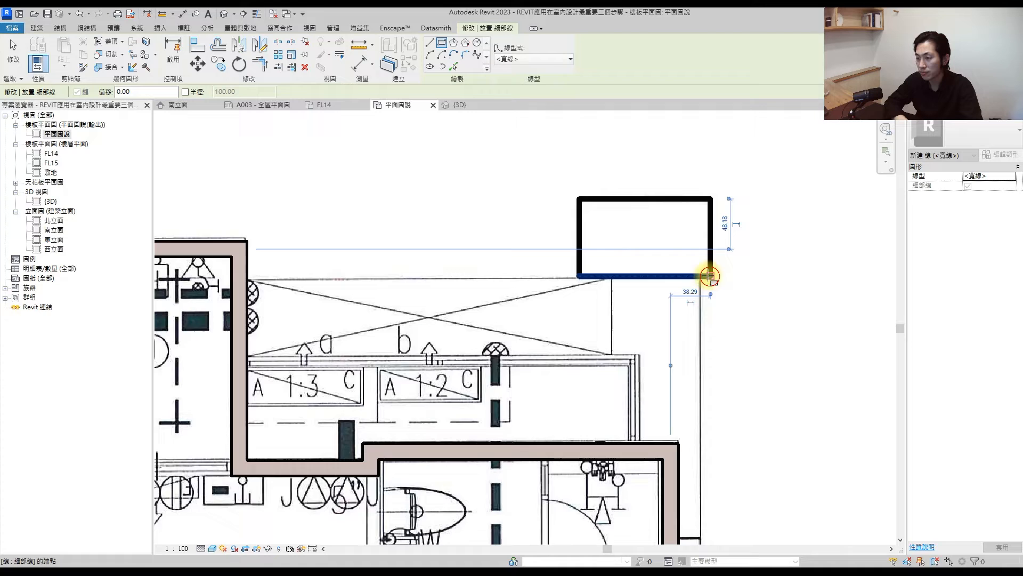
pyautogui.scroll(-5, 619, 248)
pyautogui.moveTo(605, 343); pyautogui.dragTo(581, 179, button='middle')
pyautogui.scroll(5, 590, 347)
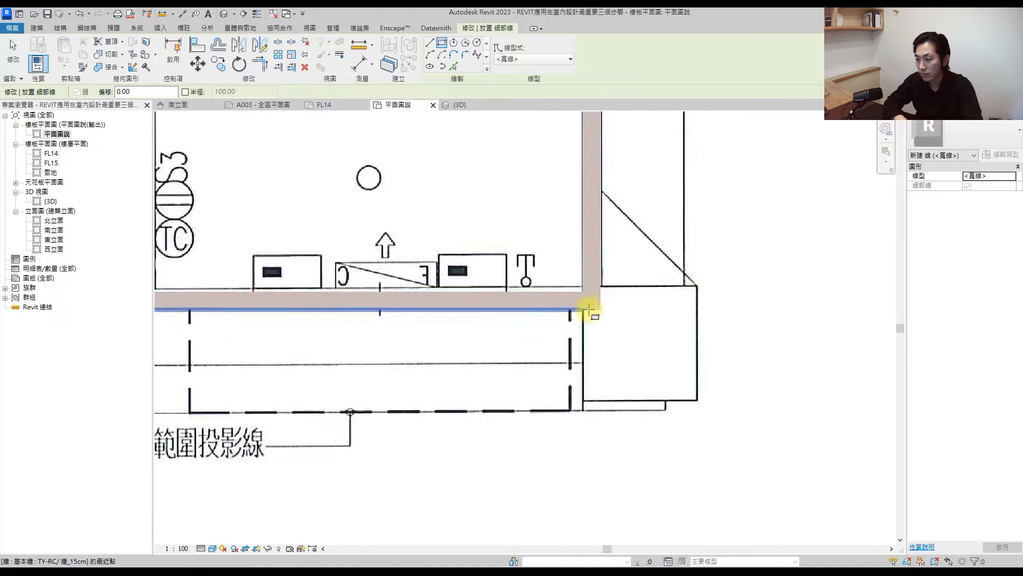
pyautogui.click(695, 285)
pyautogui.click(584, 399)
pyautogui.press('Escape')
# Step: Trace the lower-left column beside the 陽台 with a detail-line rectangle and finish drawing detail lines
pyautogui.scroll(-3, 494, 377)
pyautogui.moveTo(378, 354); pyautogui.dragTo(686, 342, button='middle')
pyautogui.moveTo(277, 347); pyautogui.dragTo(589, 343, button='middle')
pyautogui.scroll(3, 342, 317)
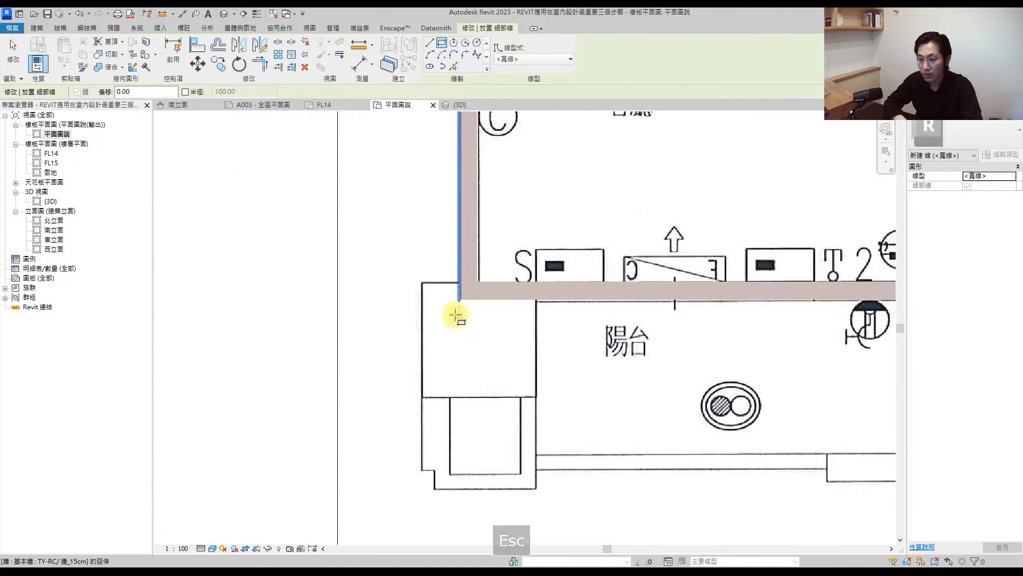
pyautogui.click(422, 281)
pyautogui.click(535, 396)
pyautogui.press('Escape')
pyautogui.scroll(-5, 487, 279)
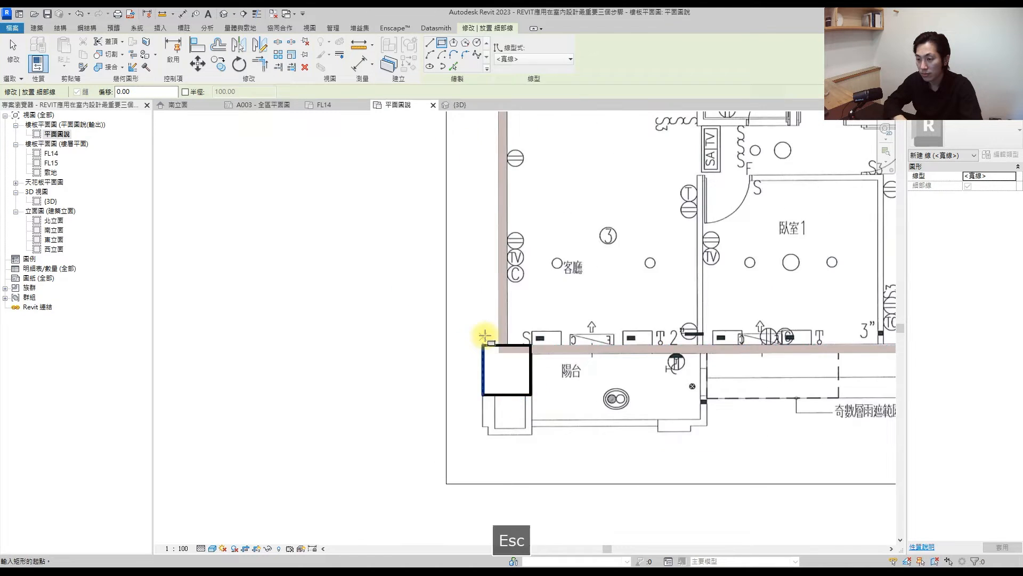
pyautogui.moveTo(516, 273); pyautogui.dragTo(421, 370, button='middle')
pyautogui.scroll(-3, 427, 325)
pyautogui.moveTo(434, 245); pyautogui.dragTo(414, 258, button='middle')
pyautogui.press('Escape')
pyautogui.scroll(2, 414, 225)
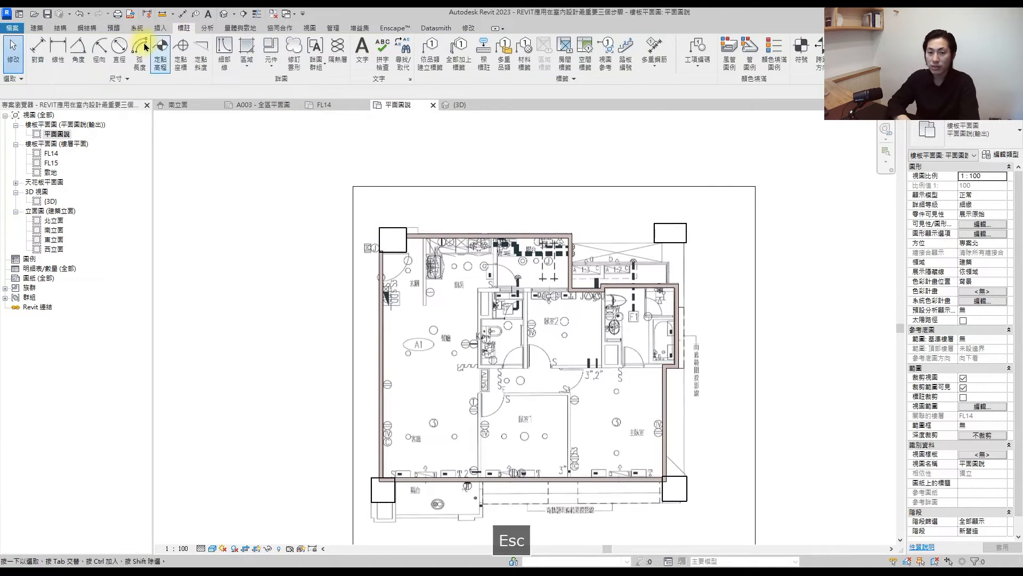
# Step: Add aligned dimensions for the height and width of the traced upper-left column
pyautogui.click(33, 51)
pyautogui.click(389, 225)
pyautogui.click(395, 251)
pyautogui.scroll(2, 356, 234)
pyautogui.click(363, 233)
pyautogui.click(395, 237)
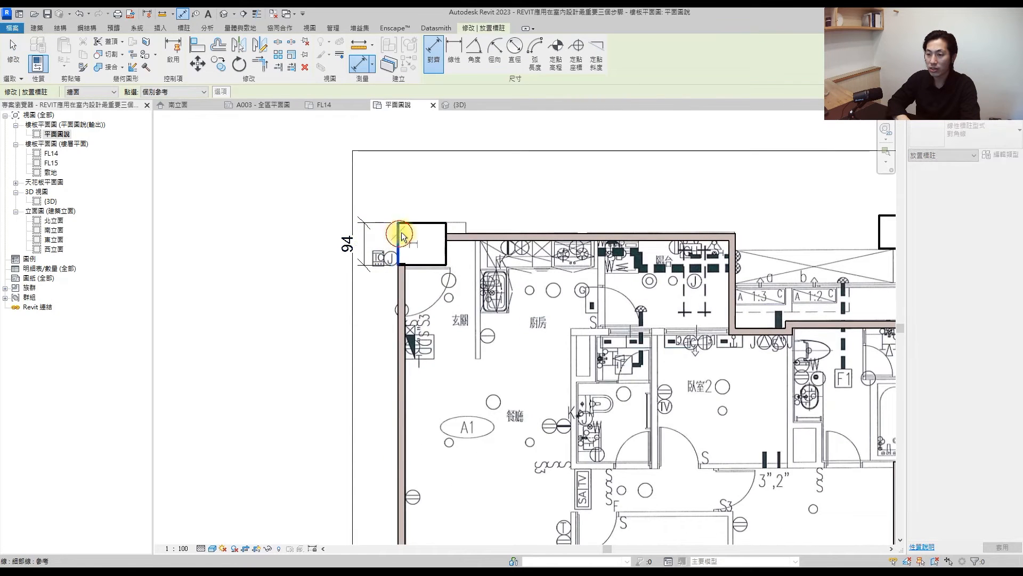
pyautogui.click(442, 206)
pyautogui.press('Escape')
pyautogui.press('Escape')
pyautogui.moveTo(447, 228); pyautogui.dragTo(415, 228, button='middle')
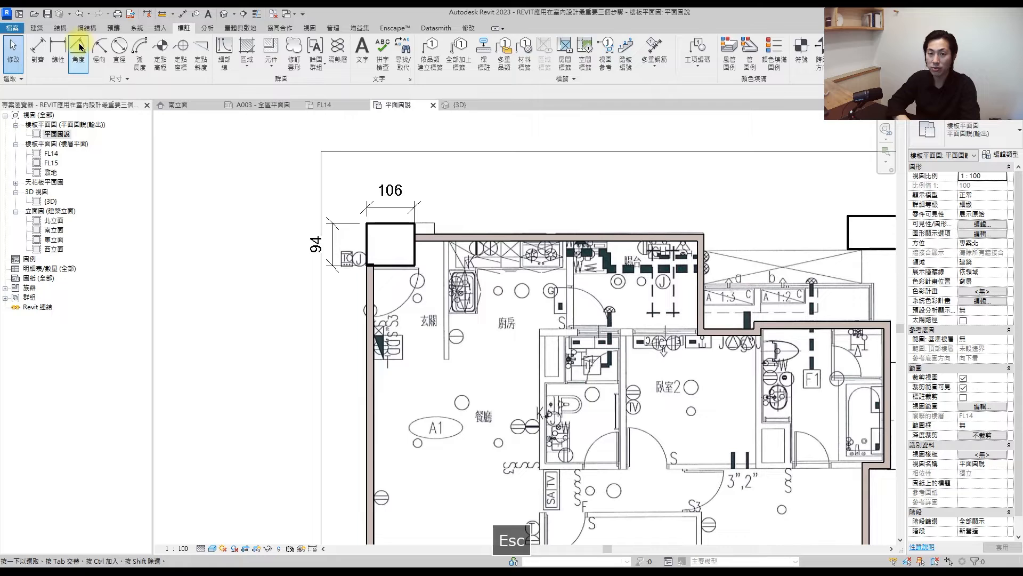
# Step: Duplicate the 30 x 50cm concrete column type as 94 x 106cm, with depth 106 and width 94
pyautogui.click(128, 47)
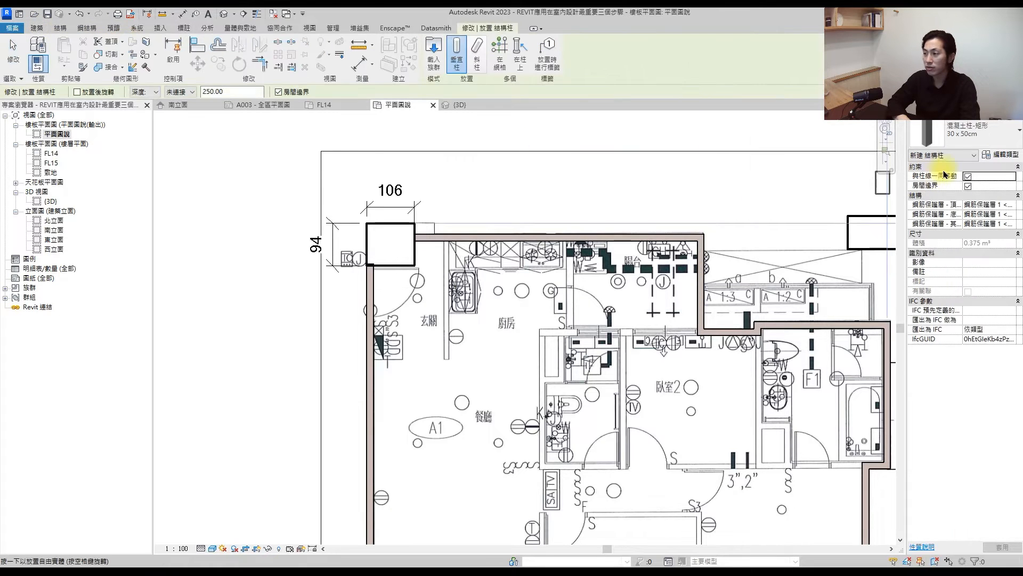
pyautogui.click(998, 161)
pyautogui.click(761, 208)
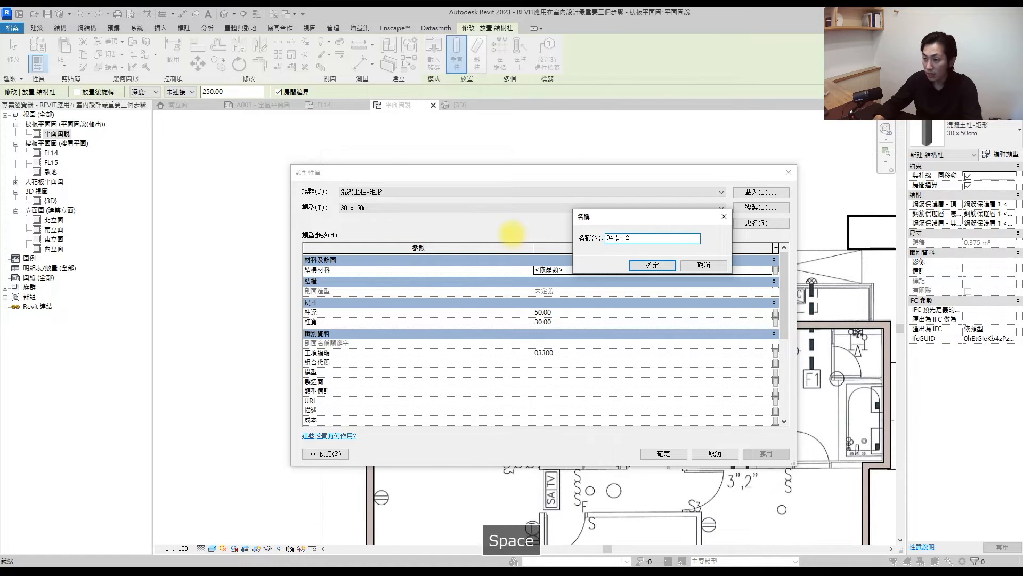
pyautogui.press('BackSpace')
pyautogui.press('Return')
pyautogui.click(544, 315)
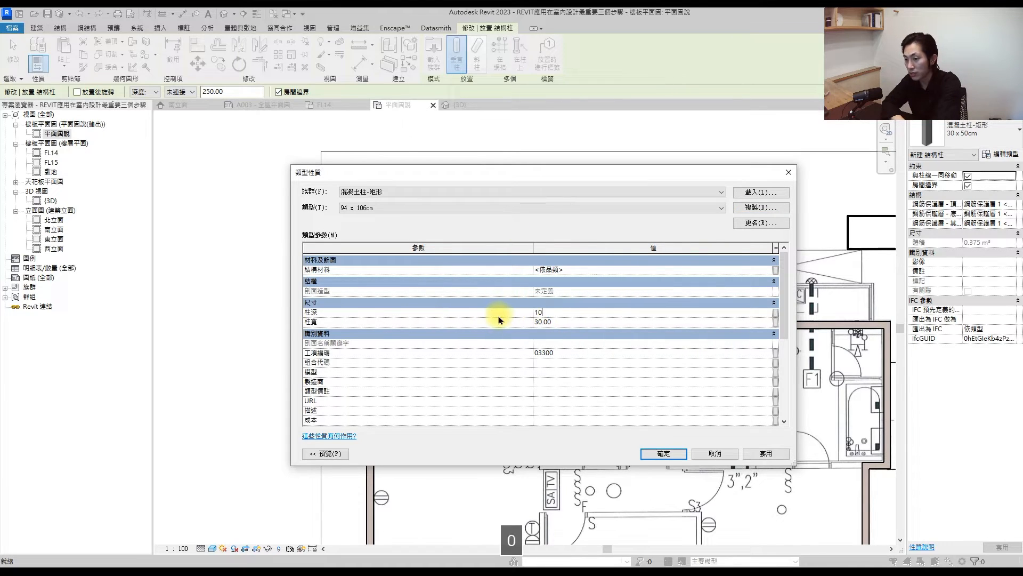
# Step: Duplicate the TY-RC/ 牆_15cm material for the column's structural material and name the copy TY-RC/ 柱
pyautogui.click(757, 271)
pyautogui.click(768, 270)
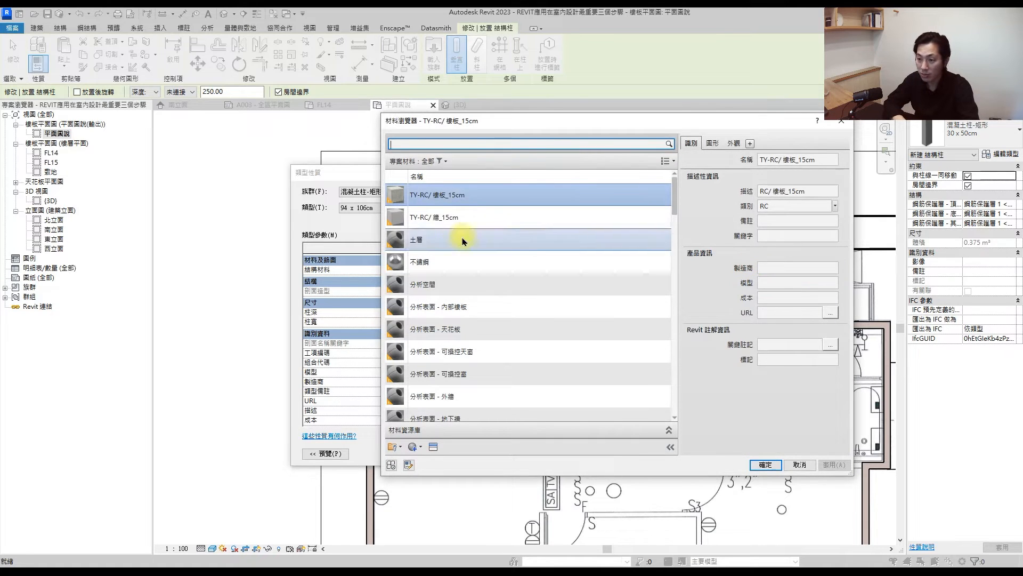
pyautogui.rightClick(458, 217)
pyautogui.click(476, 235)
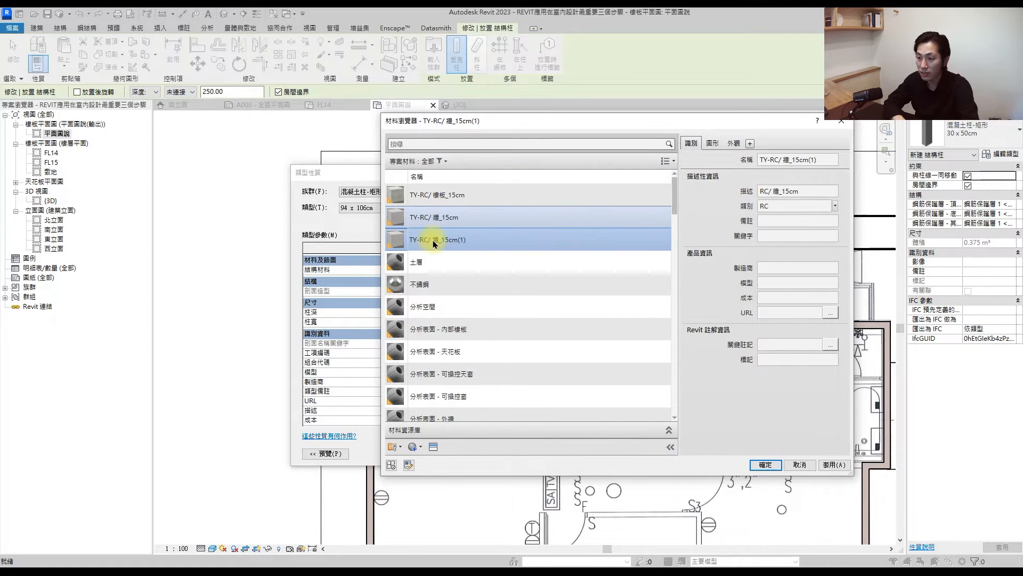
pyautogui.press('BackSpace')
pyautogui.press('BackSpace')
pyautogui.press('BackSpace')
pyautogui.write('住')
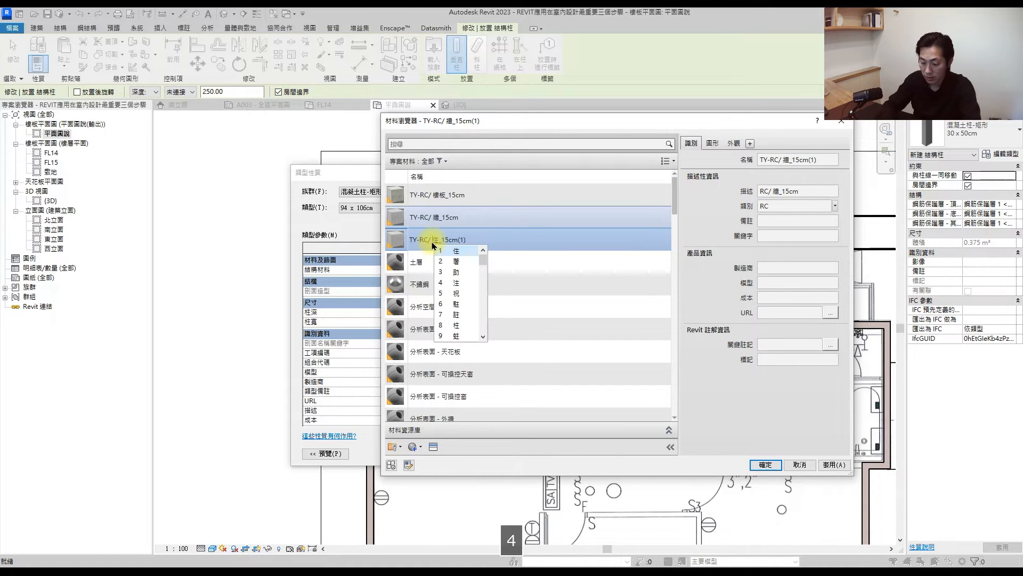
pyautogui.press('Escape')
pyautogui.moveTo(441, 243); pyautogui.dragTo(526, 247)
pyautogui.press('BackSpace')
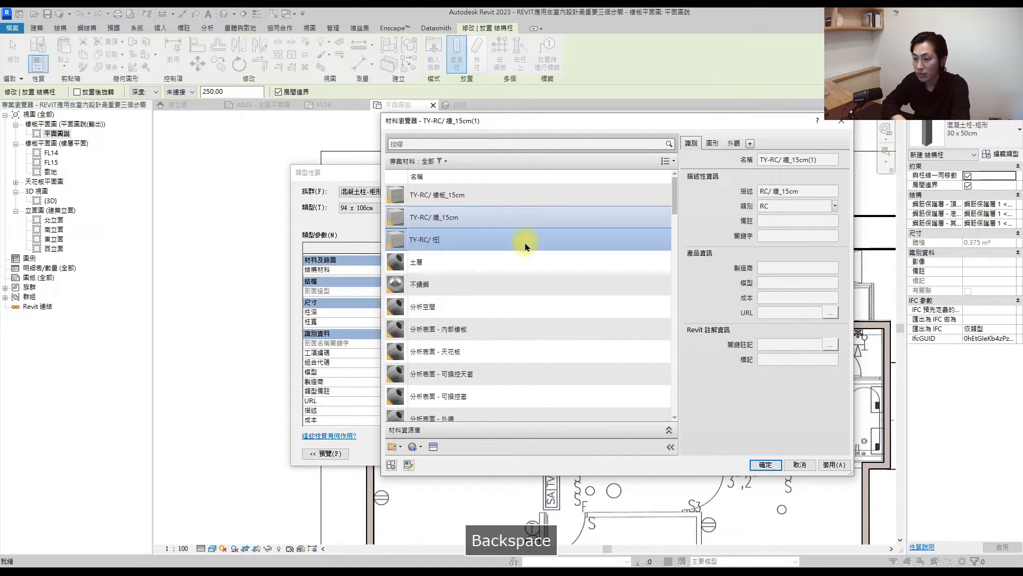
pyautogui.press('Return')
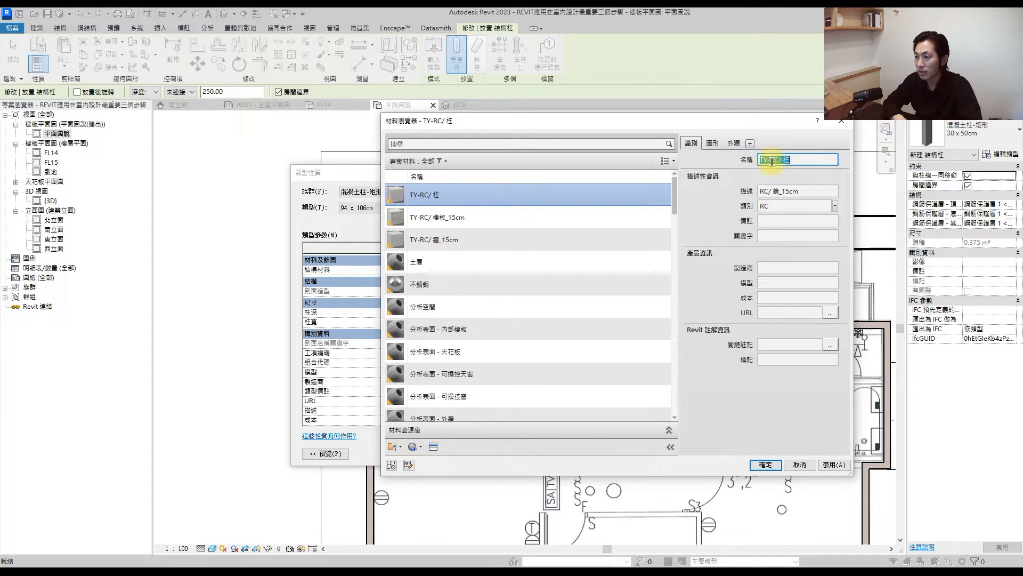
# Step: Set the column material's description to RC/ 柱 and accept the material and type settings
pyautogui.hotkey('ctrl', 'c')
pyautogui.click(804, 190)
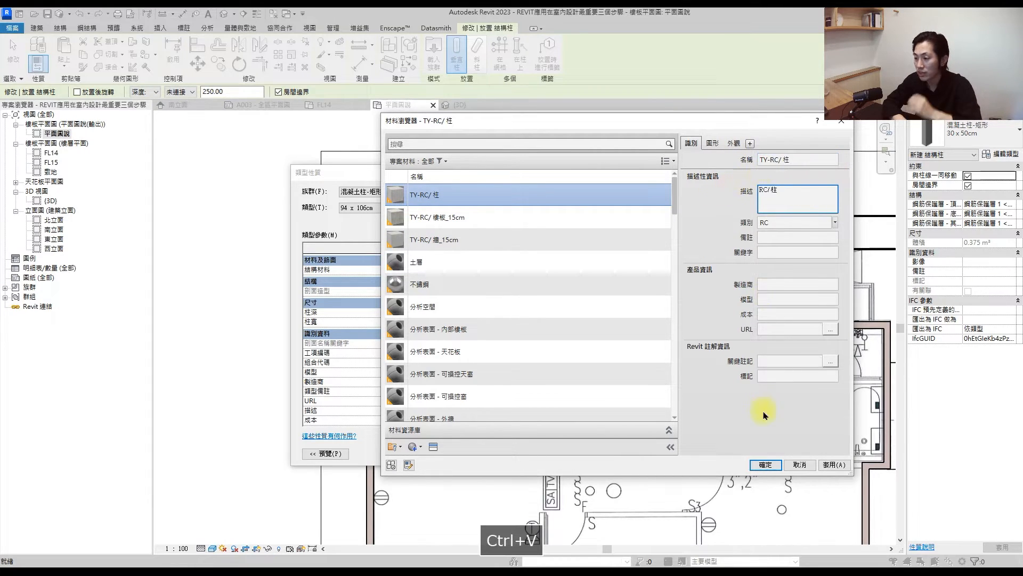
pyautogui.click(767, 465)
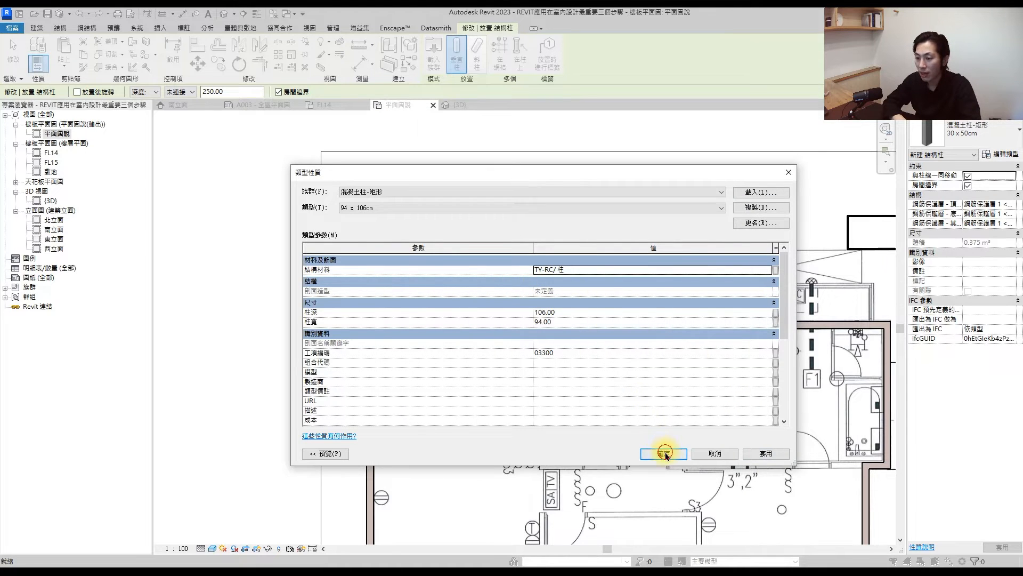
pyautogui.click(663, 453)
# Step: Try to place the rotated 94 x 106cm column over the traced upper-left outline with the depth option at 250
pyautogui.scroll(5, 384, 232)
pyautogui.press('space')
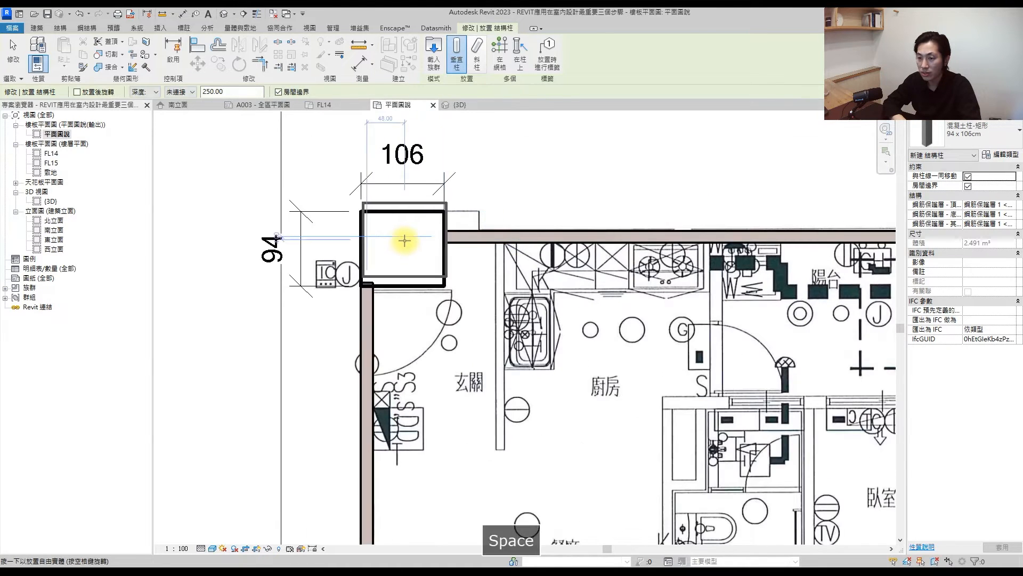
pyautogui.scroll(3, 405, 241)
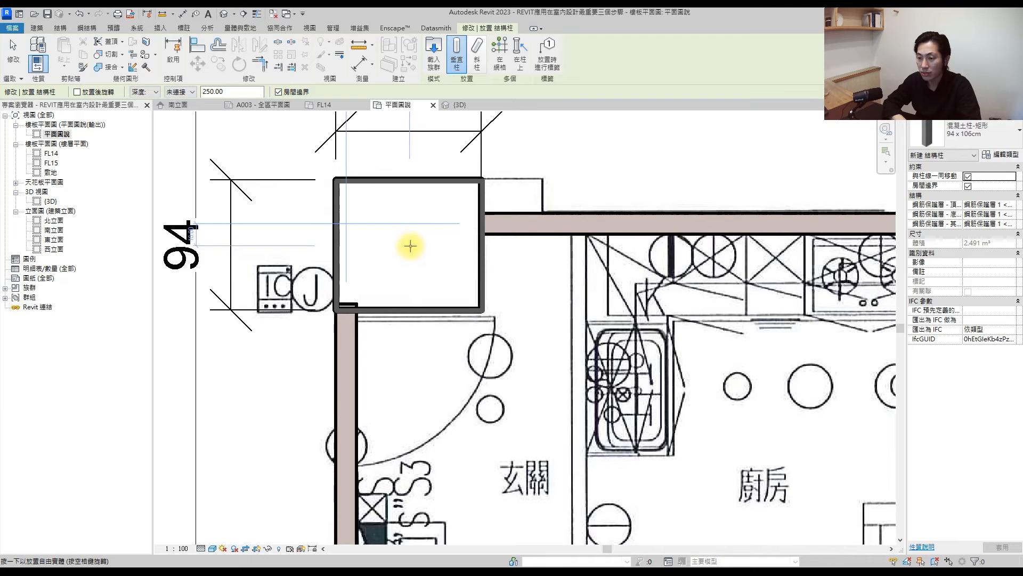
pyautogui.press('Escape')
pyautogui.press('Escape')
# Step: Inspect the placed column in the {3D} view and delete it
pyautogui.doubleClick(50, 201)
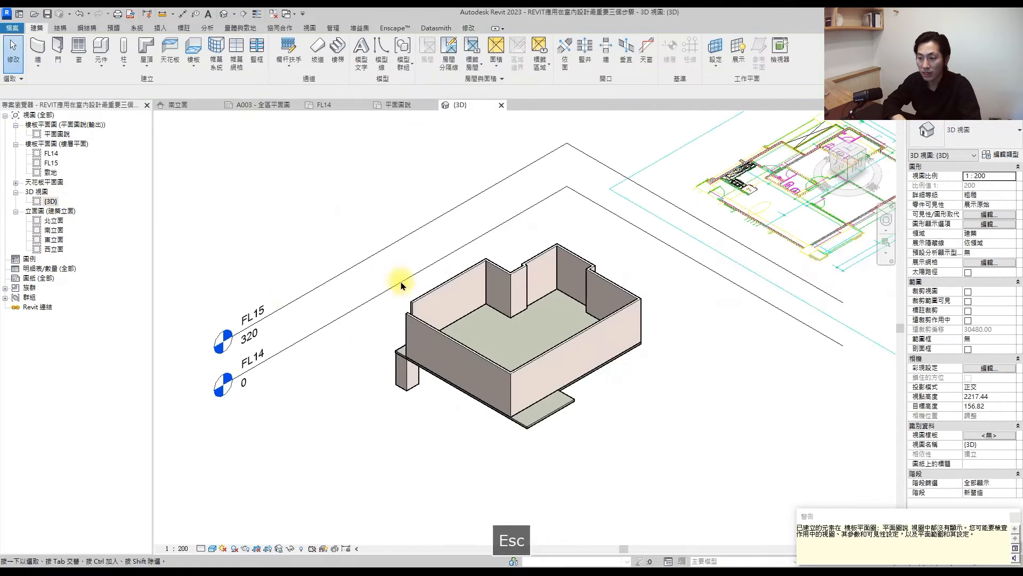
pyautogui.keyDown('shift'); pyautogui.moveTo(400, 281); pyautogui.dragTo(463, 332, button='middle'); pyautogui.keyUp('shift')
pyautogui.click(427, 340)
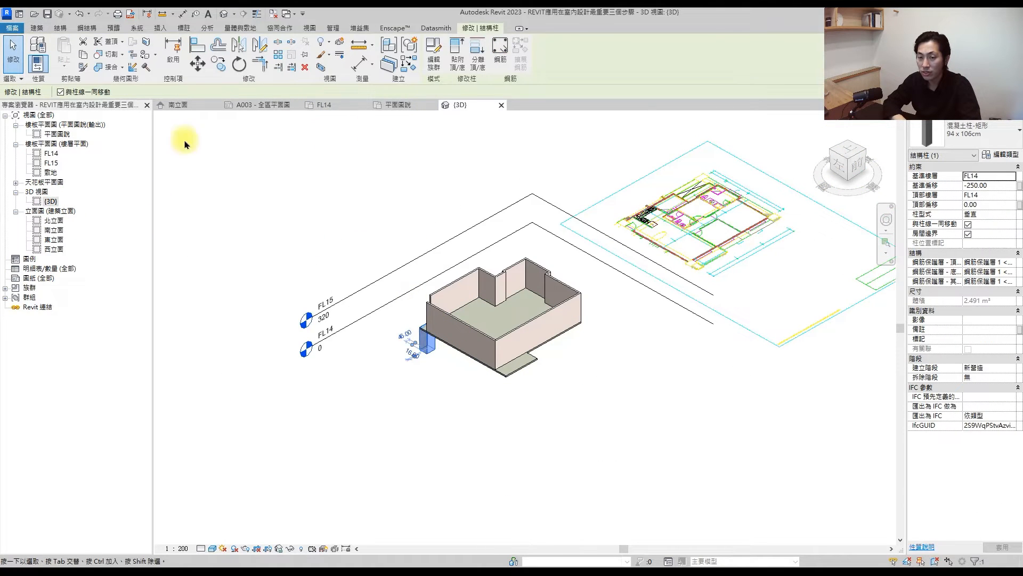
pyautogui.press('Delete')
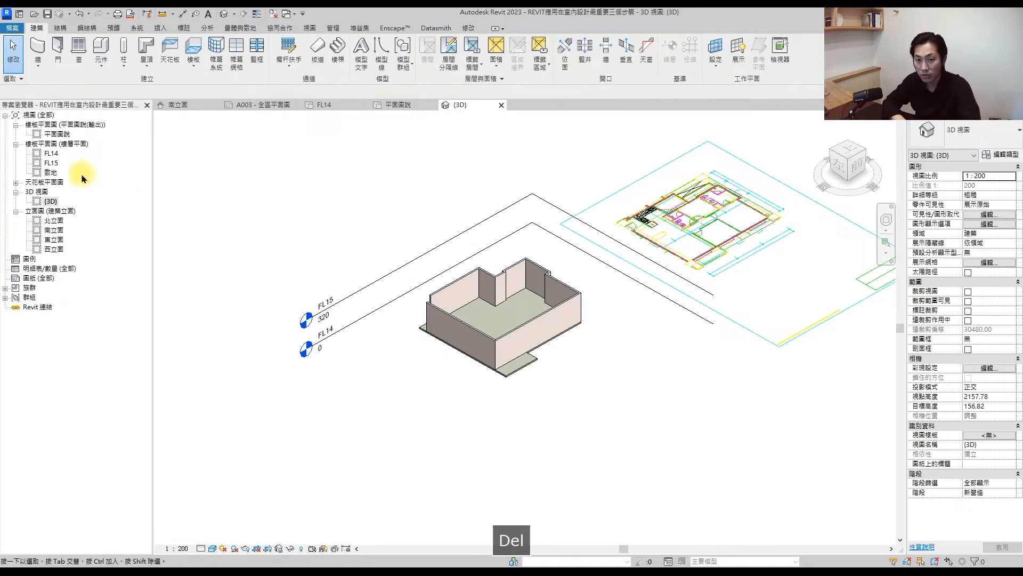
# Step: In FL14, place the rotated 94 x 106cm structural column over the upper-left outline with the height option up to FL15
pyautogui.doubleClick(52, 153)
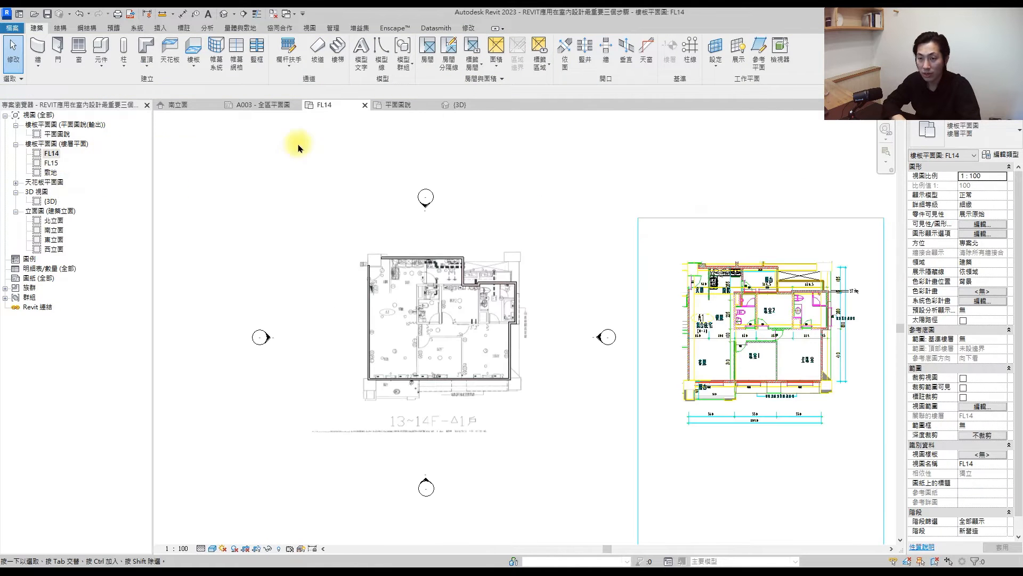
pyautogui.click(129, 53)
pyautogui.click(141, 110)
pyautogui.scroll(6, 411, 266)
pyautogui.click(183, 92)
pyautogui.click(179, 114)
pyautogui.scroll(3, 217, 208)
pyautogui.press('space')
pyautogui.moveTo(217, 210); pyautogui.dragTo(400, 227, button='middle')
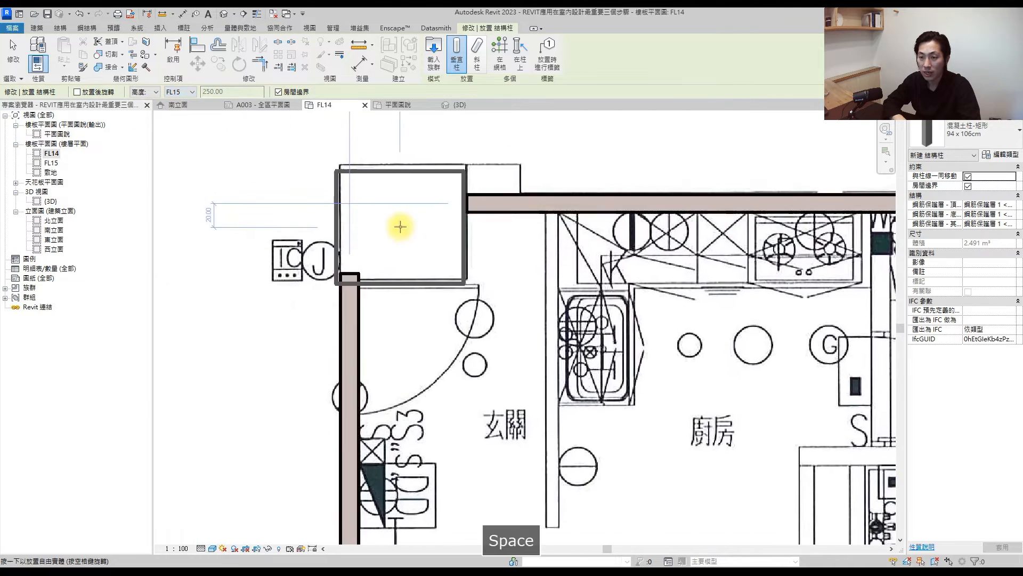
pyautogui.scroll(2, 400, 226)
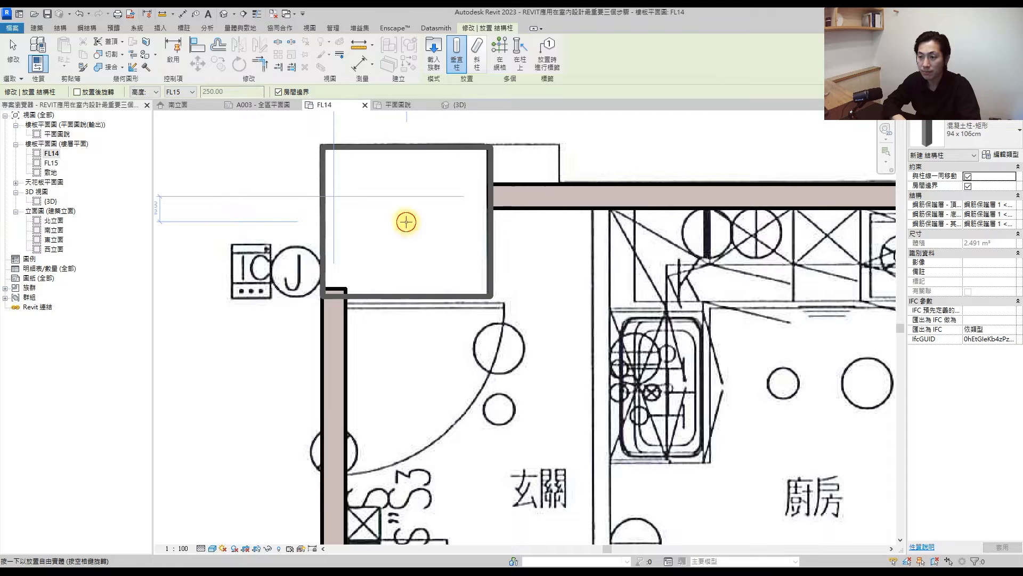
pyautogui.click(406, 221)
pyautogui.press('Escape')
pyautogui.press('Escape')
# Step: Inspect the placed corner column from different angles in the {3D} view
pyautogui.doubleClick(118, 200)
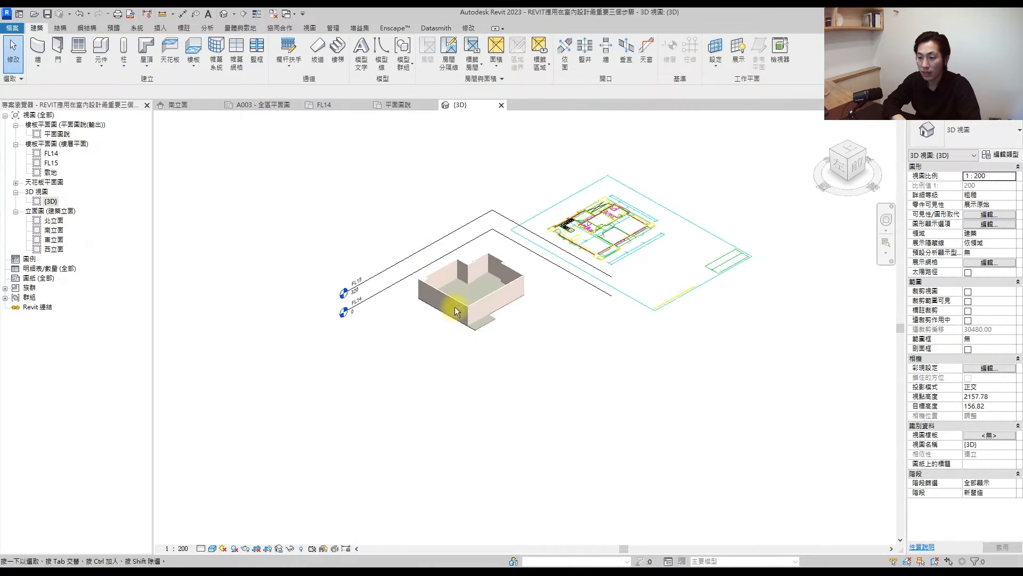
pyautogui.keyDown('shift'); pyautogui.moveTo(456, 307); pyautogui.dragTo(399, 308, button='middle'); pyautogui.keyUp('shift')
pyautogui.scroll(2, 422, 251)
pyautogui.click(423, 250)
pyautogui.keyDown('shift'); pyautogui.moveTo(463, 304); pyautogui.dragTo(498, 293, button='middle'); pyautogui.keyUp('shift')
pyautogui.press('Escape')
# Step: In FL14, duplicate the TY-RC/ 牆_15cm wall type and name the copy TY-RC/ 牆_12cm
pyautogui.doubleClick(50, 154)
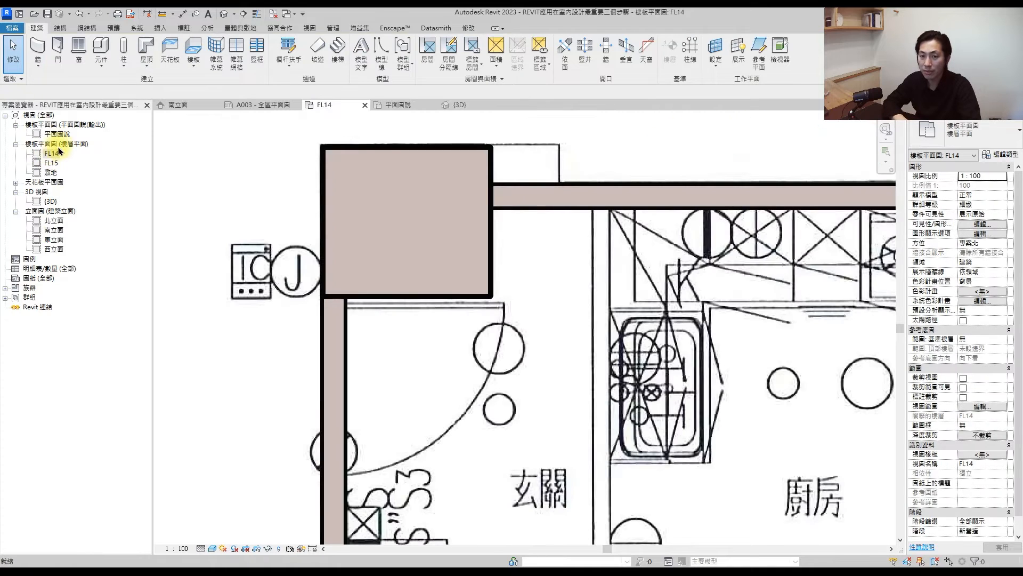
pyautogui.scroll(-4, 329, 246)
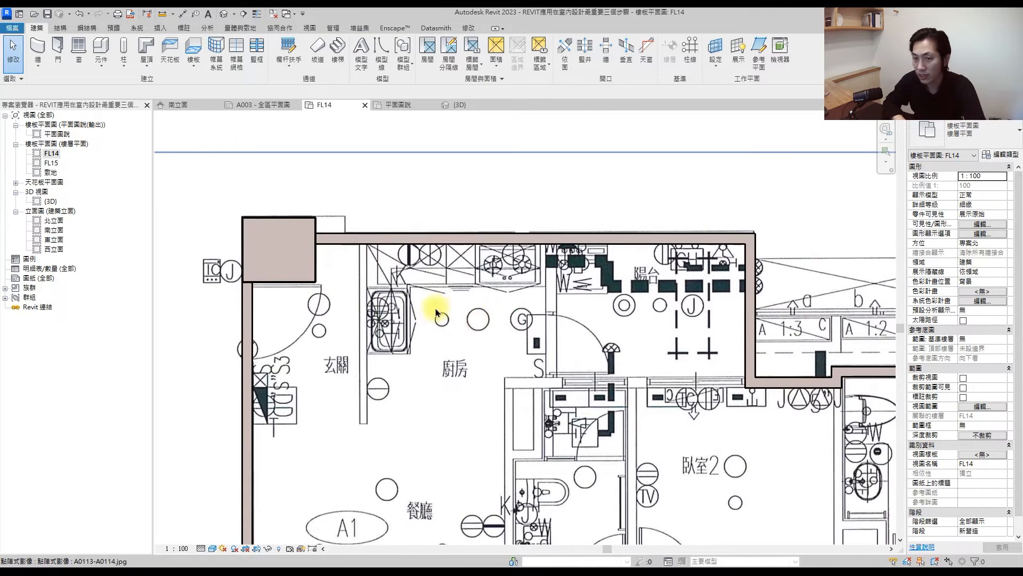
pyautogui.click(38, 47)
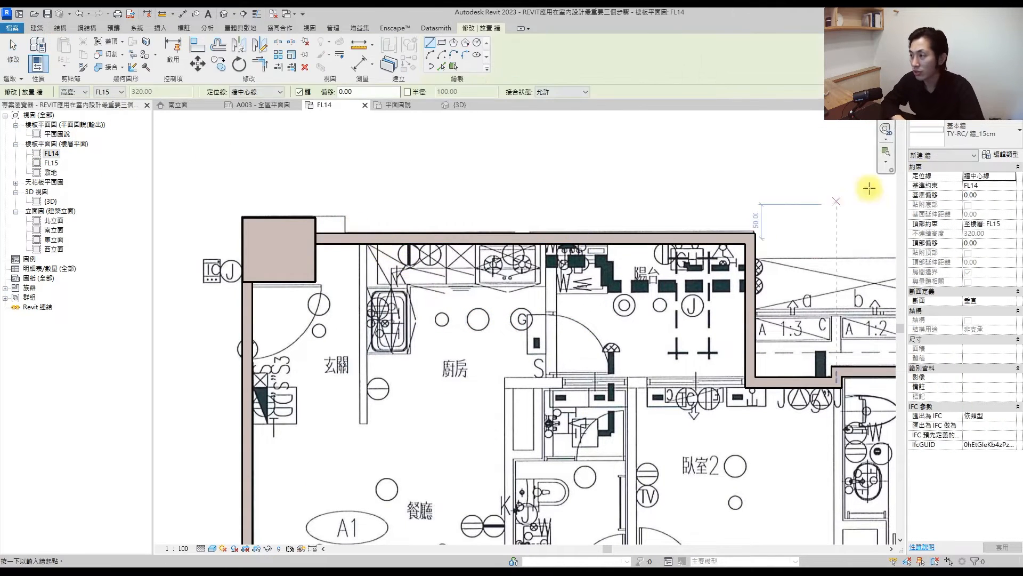
pyautogui.click(1002, 156)
pyautogui.click(760, 208)
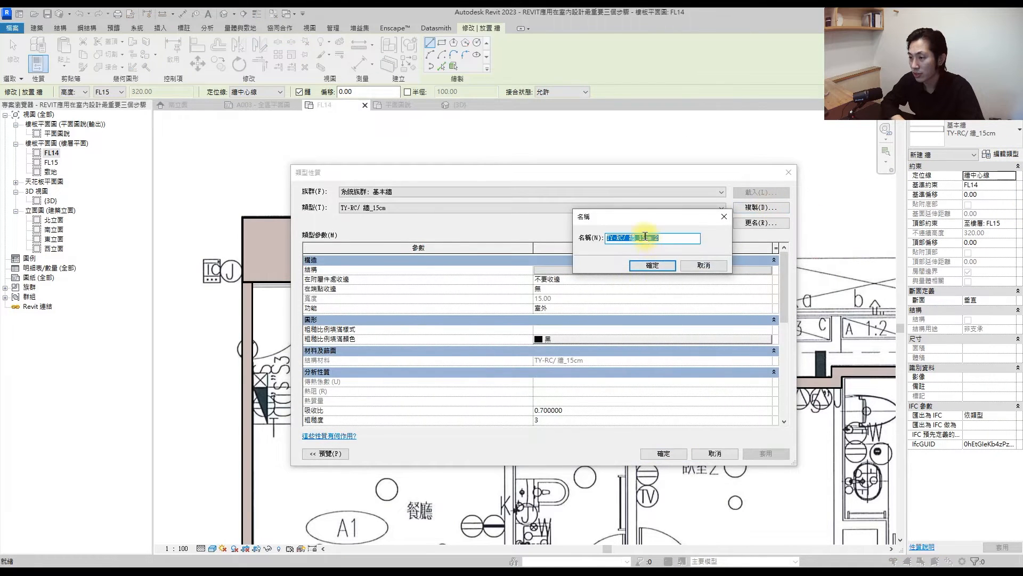
pyautogui.press('BackSpace')
pyautogui.press('BackSpace')
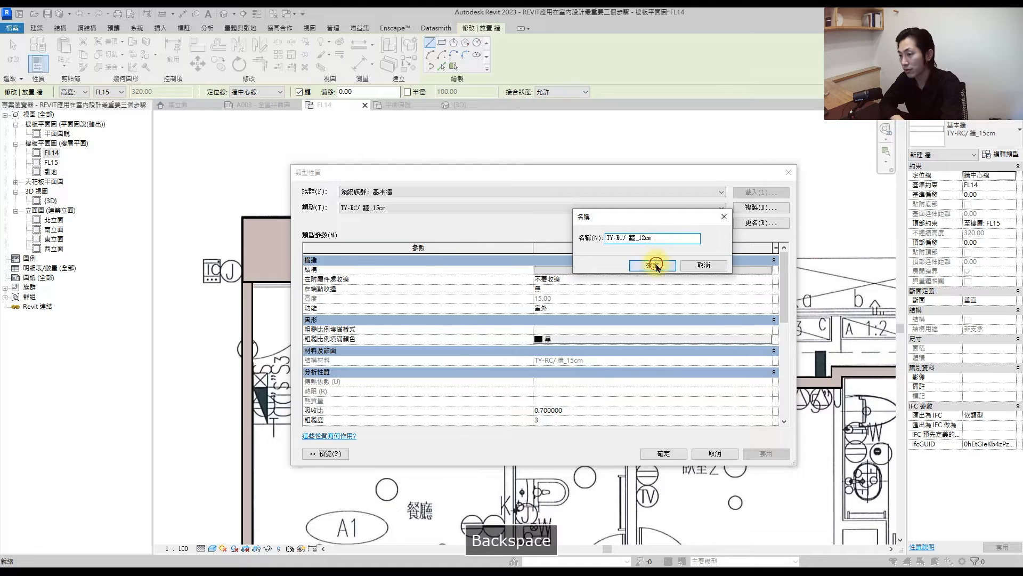
pyautogui.click(652, 265)
# Step: Set the new wall type's structure layer thickness to 12 and accept the type settings
pyautogui.click(658, 270)
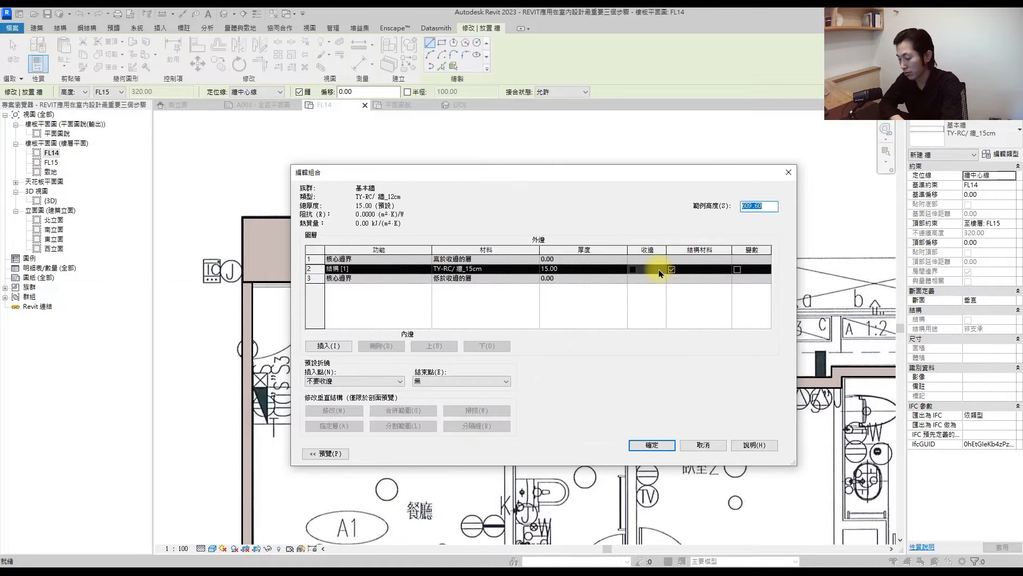
pyautogui.click(598, 270)
pyautogui.write('12')
pyautogui.click(653, 445)
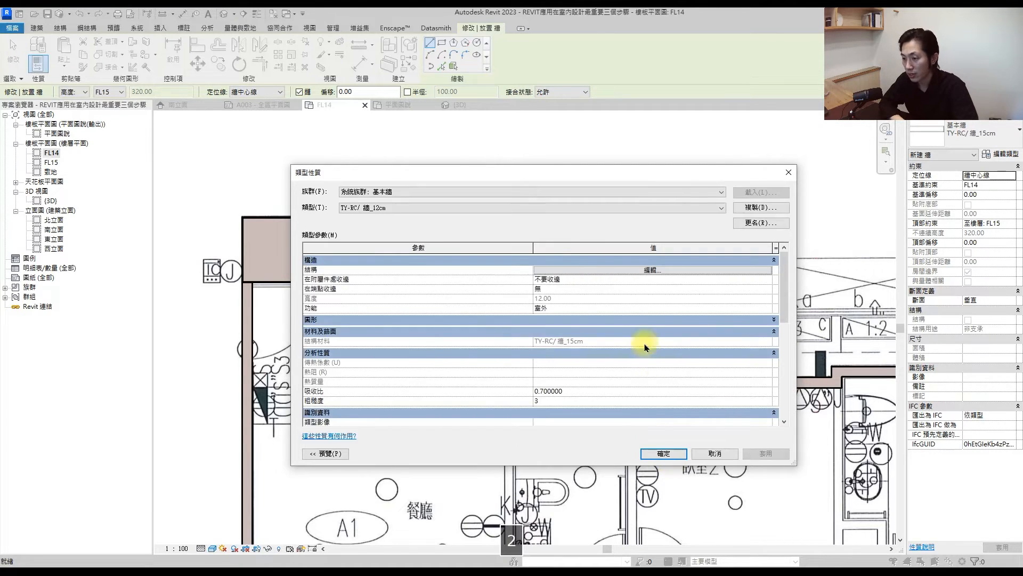
pyautogui.click(656, 450)
# Step: Draw a TY-RC/ 牆_12cm wall between 玄關 and 廚房, from the upper exterior wall down to the end of the traced partition
pyautogui.scroll(2, 344, 262)
pyautogui.scroll(2, 344, 262)
pyautogui.click(373, 234)
pyautogui.scroll(-2, 361, 267)
pyautogui.scroll(-1, 386, 292)
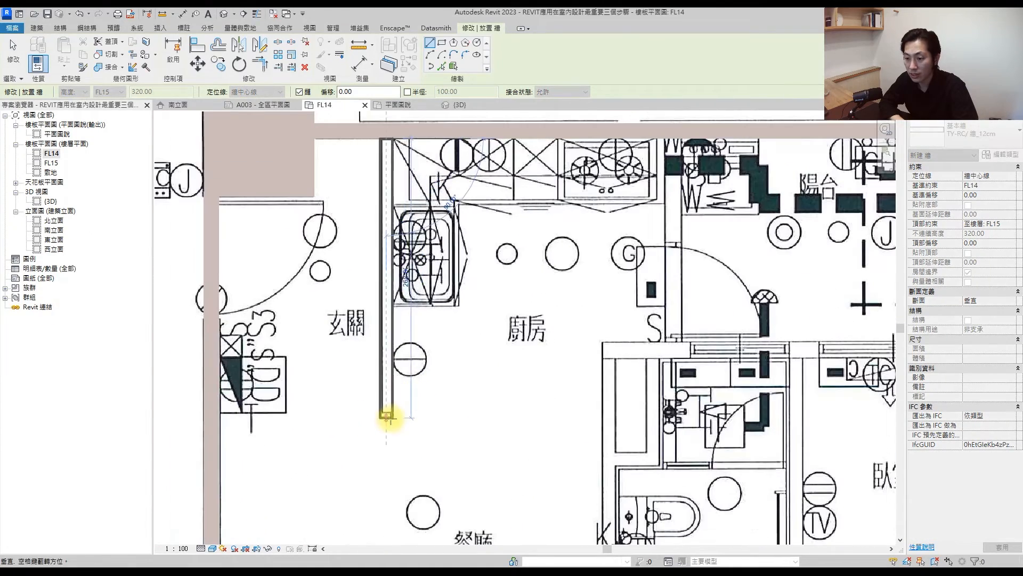
pyautogui.click(386, 413)
pyautogui.press('Escape')
# Step: Extend the horizontal 15 cm wall below 陽台 leftward to the bathroom's outer corner on the traced plan
pyautogui.moveTo(617, 331); pyautogui.dragTo(441, 297, button='middle')
pyautogui.scroll(-1, 441, 297)
pyautogui.scroll(-2, 440, 298)
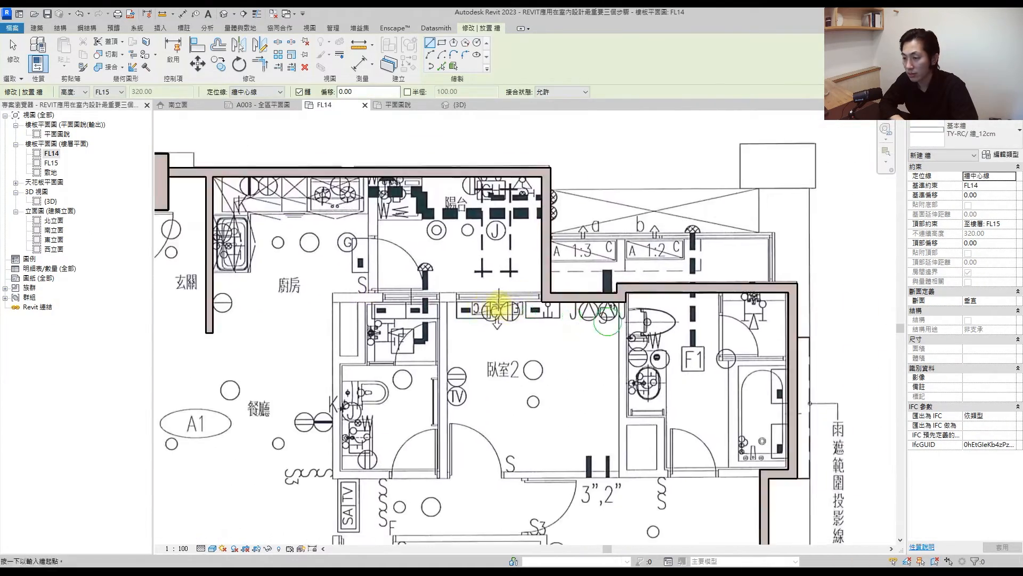
pyautogui.press('Escape')
pyautogui.click(549, 297)
pyautogui.moveTo(546, 297); pyautogui.dragTo(336, 297)
pyautogui.press('Escape')
# Step: Draw a TY-RC/ 牆_12cm wall between 餐廳 and the bathroom, from the extended wall down to the bathroom's lower corner
pyautogui.moveTo(374, 318); pyautogui.dragTo(485, 274, button='middle')
pyautogui.click(37, 50)
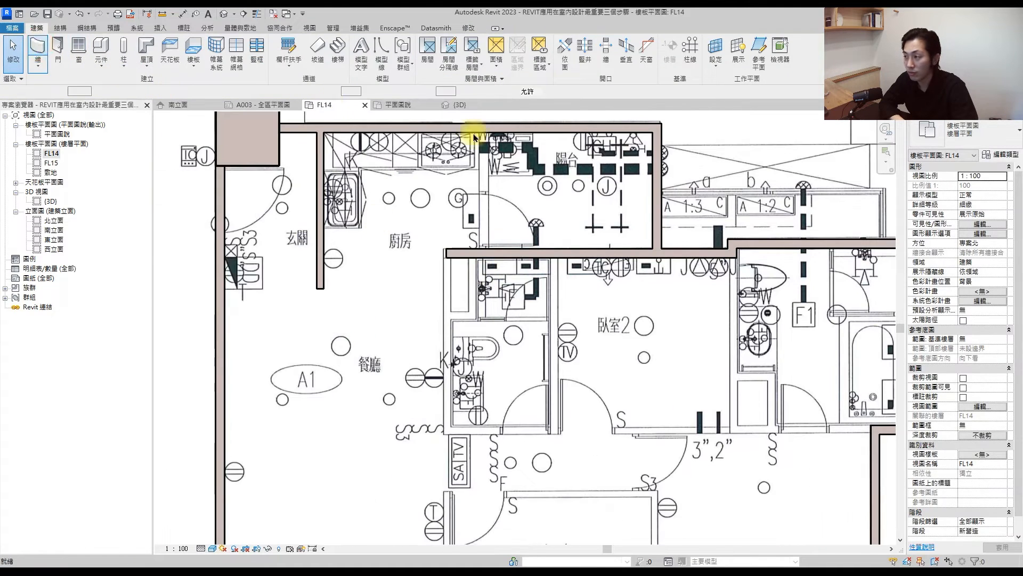
pyautogui.click(954, 146)
pyautogui.click(936, 166)
pyautogui.scroll(3, 447, 258)
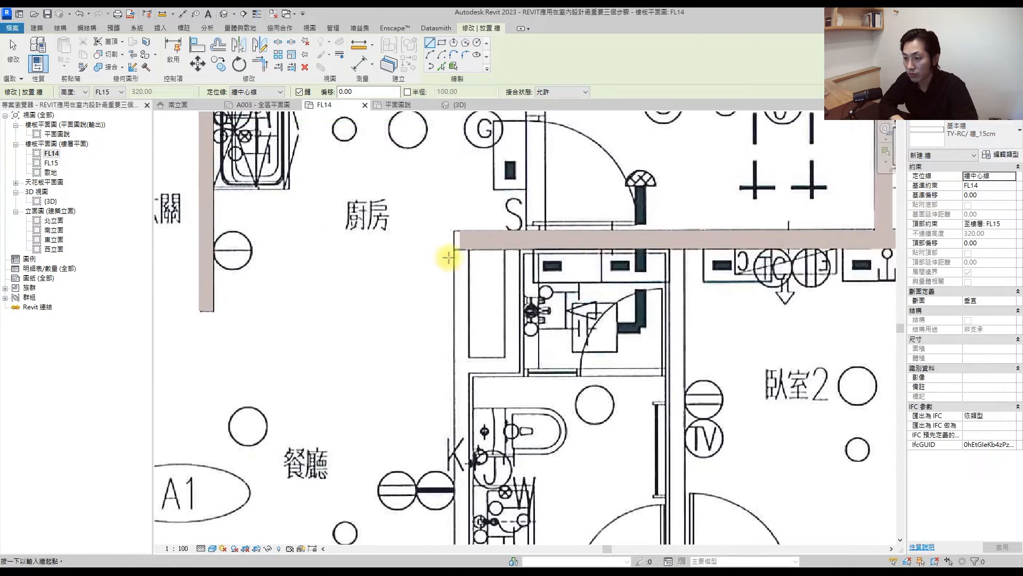
pyautogui.click(927, 140)
pyautogui.click(952, 212)
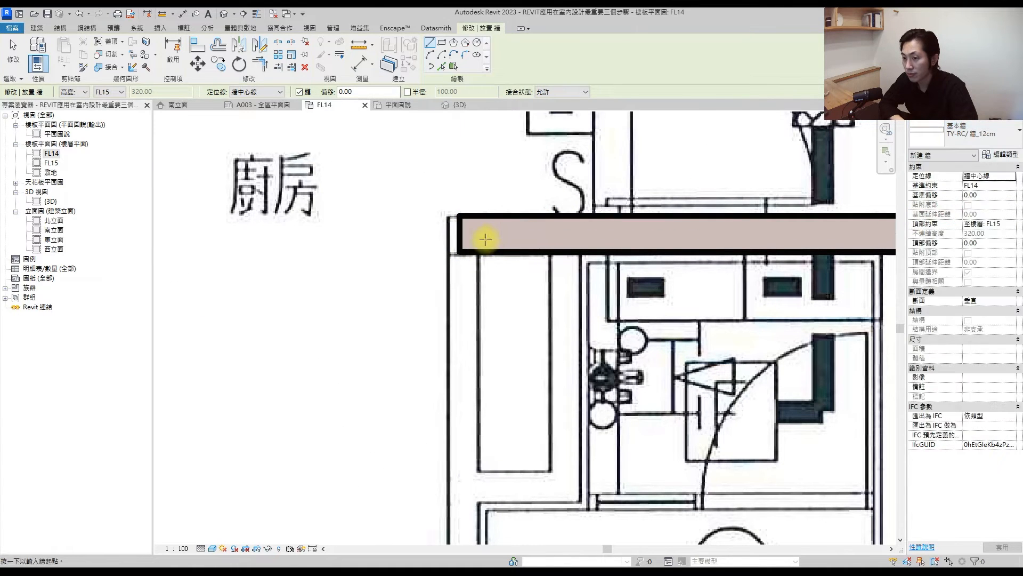
pyautogui.click(465, 234)
pyautogui.scroll(-2, 465, 234)
pyautogui.moveTo(463, 393); pyautogui.dragTo(482, 247, button='middle')
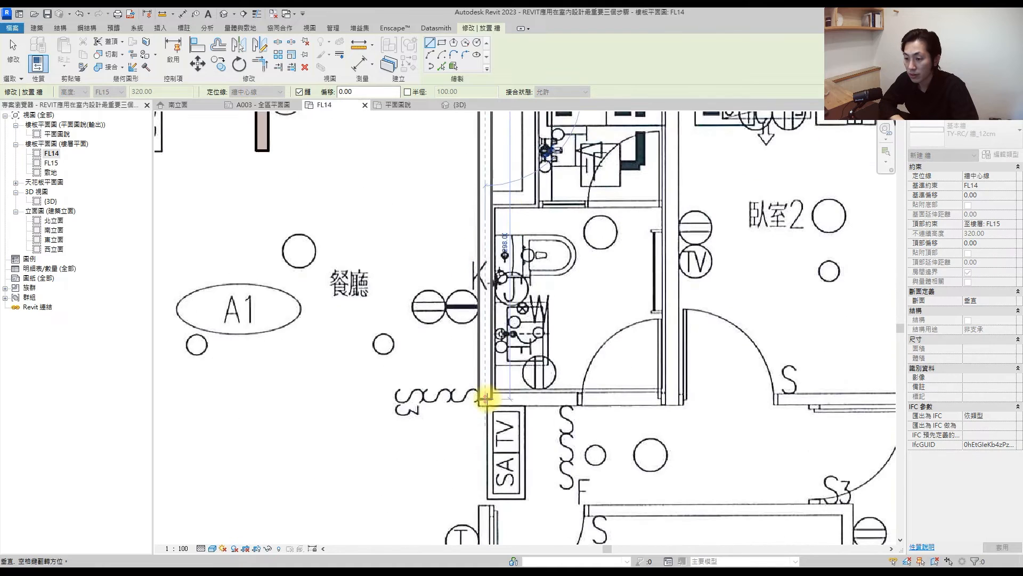
pyautogui.click(487, 401)
# Step: Continue the 12 cm wall along the bathroom's lower side and up between the bathroom and 臥室2 to the horizontal wall
pyautogui.click(673, 401)
pyautogui.scroll(-2, 672, 399)
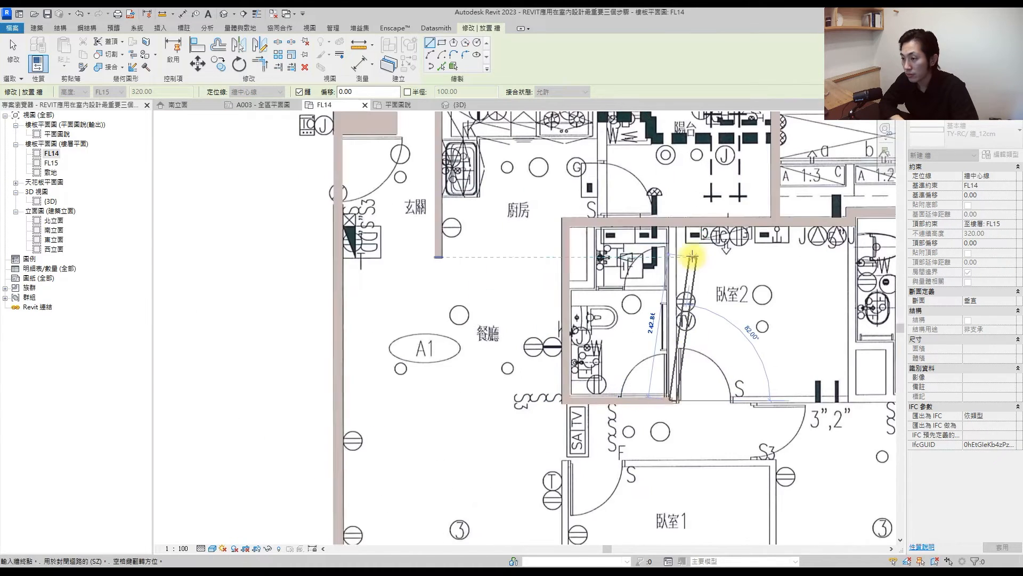
pyautogui.moveTo(673, 220); pyautogui.dragTo(672, 233, button='middle')
pyautogui.click(672, 232)
pyautogui.press('Escape')
# Step: Enclose the shaft in the bathroom's upper-left corner with a vertical and a horizontal TY-RC/ 牆_12cm wall
pyautogui.moveTo(636, 297); pyautogui.dragTo(432, 285, button='middle')
pyautogui.scroll(2, 376, 224)
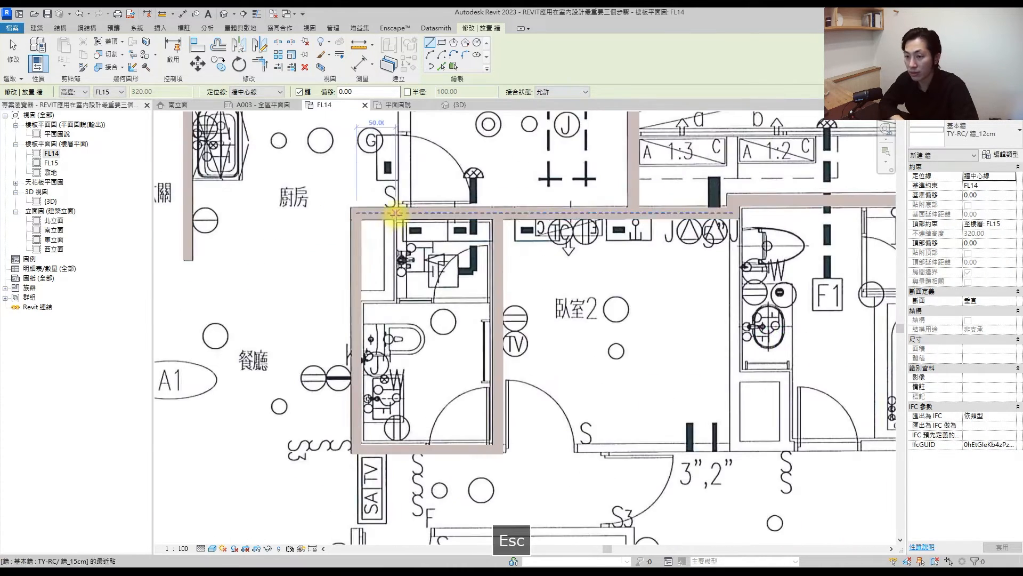
pyautogui.click(385, 221)
pyautogui.scroll(3, 385, 221)
pyautogui.click(386, 368)
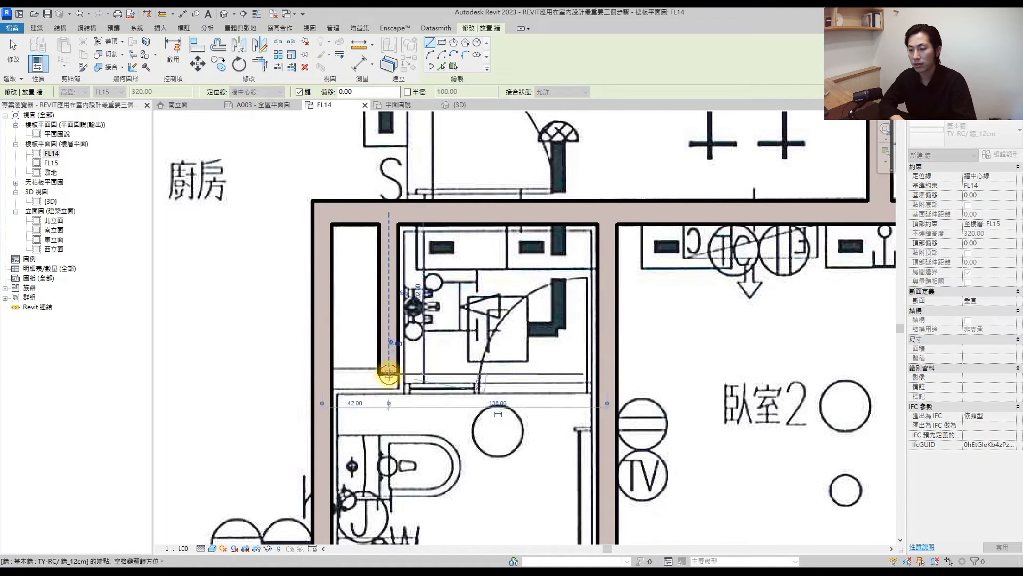
pyautogui.press('Escape')
pyautogui.click(331, 379)
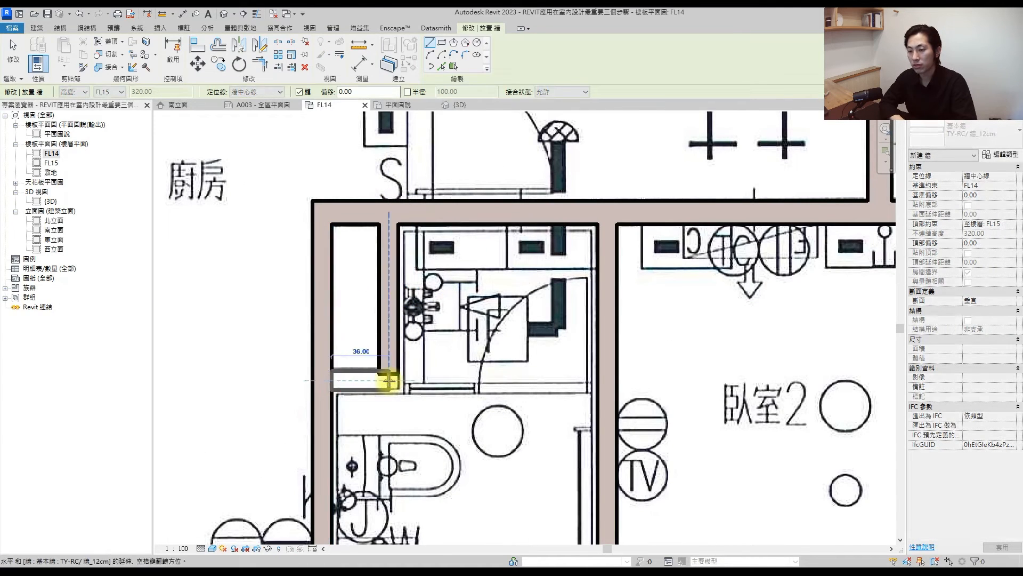
pyautogui.click(388, 379)
pyautogui.press('Escape')
pyautogui.scroll(-3, 410, 367)
pyautogui.press('Escape')
# Step: Extend the short vertical 15 cm wall between 臥室2 and the master bathroom down to the rooms' lower wall line
pyautogui.moveTo(629, 387); pyautogui.dragTo(499, 319, button='middle')
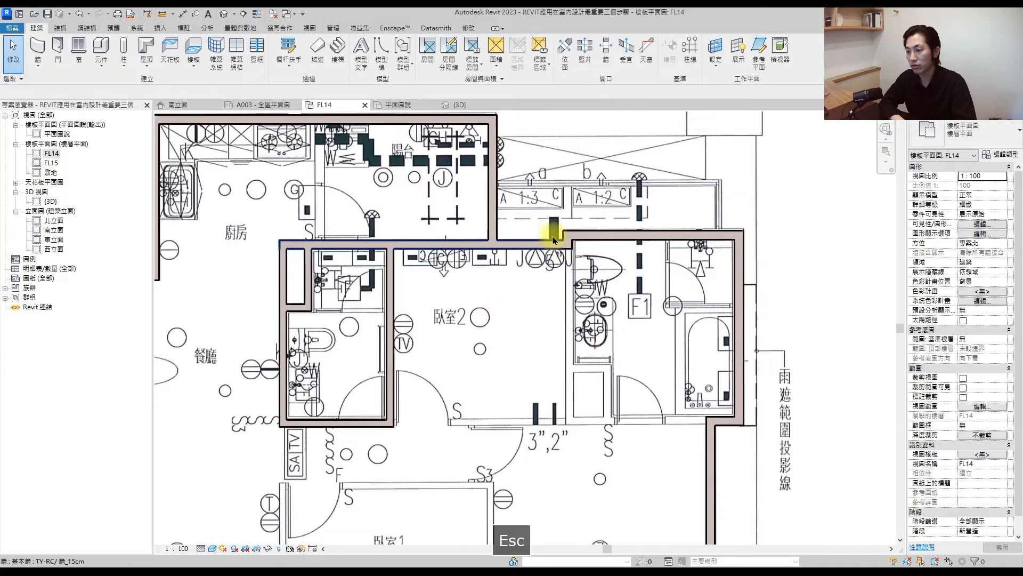
pyautogui.scroll(2, 554, 235)
pyautogui.click(575, 243)
pyautogui.moveTo(576, 247); pyautogui.dragTo(575, 518)
pyautogui.moveTo(563, 484); pyautogui.dragTo(473, 372, button='middle')
pyautogui.press('Escape')
# Step: Draw a TY-RC/ 牆_12cm wall along the lower side of 臥室2 and the master bathroom to the exterior wall
pyautogui.click(37, 46)
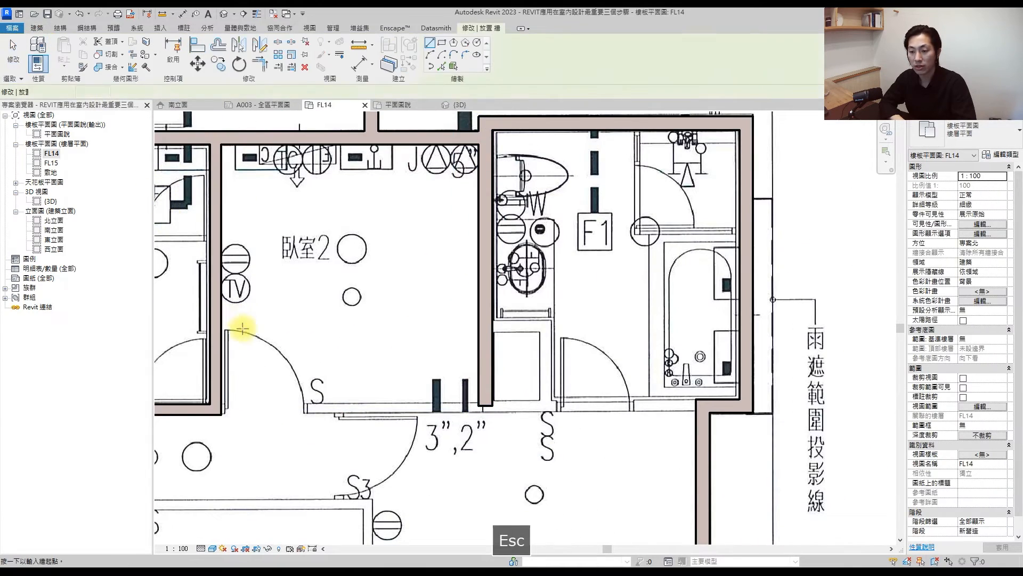
pyautogui.scroll(2, 239, 408)
pyautogui.click(203, 413)
pyautogui.scroll(-4, 651, 410)
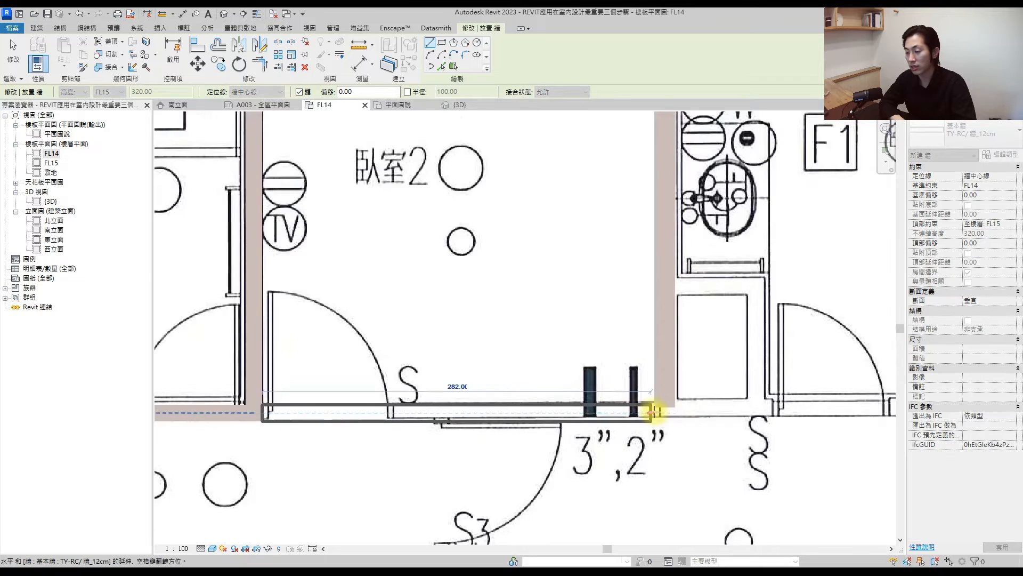
pyautogui.click(567, 392)
pyautogui.press('Escape')
pyautogui.press('Escape')
# Step: Enclose the shaft in the master bathroom's lower-left corner with a horizontal and a vertical TY-RC/ 牆_12cm wall
pyautogui.moveTo(462, 310); pyautogui.dragTo(479, 363, button='middle')
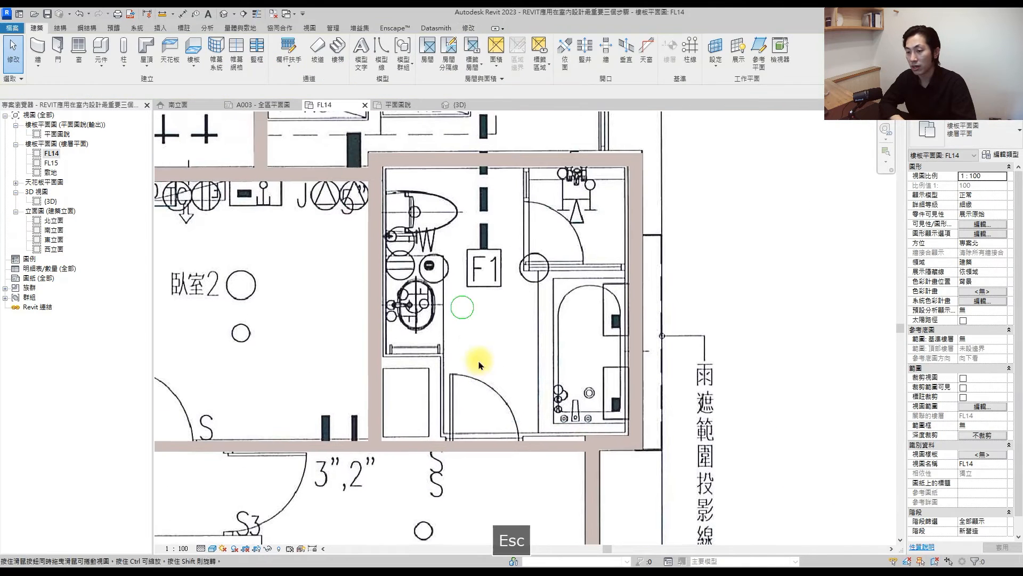
pyautogui.click(37, 47)
pyautogui.scroll(2, 459, 384)
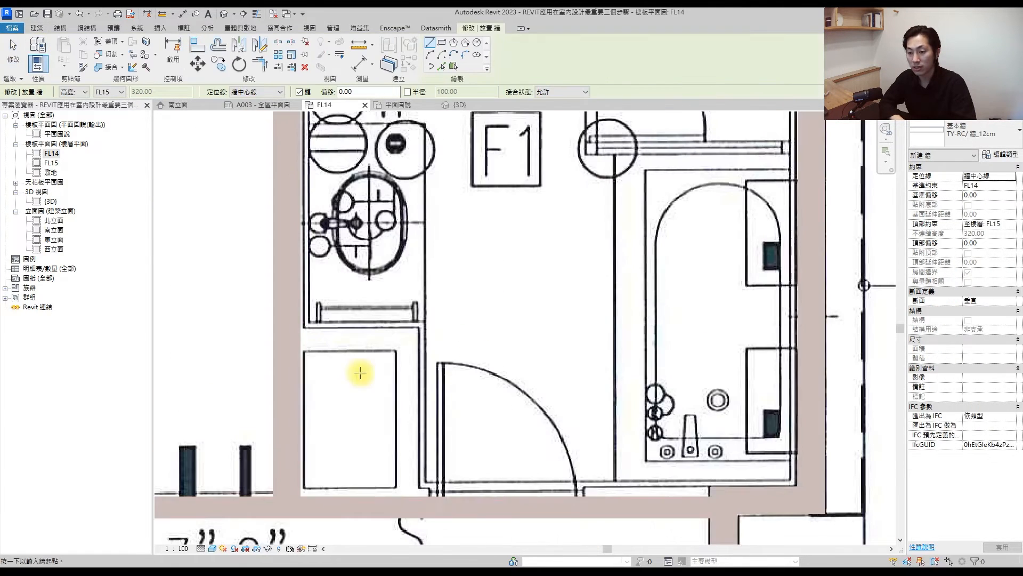
pyautogui.click(301, 339)
pyautogui.click(414, 339)
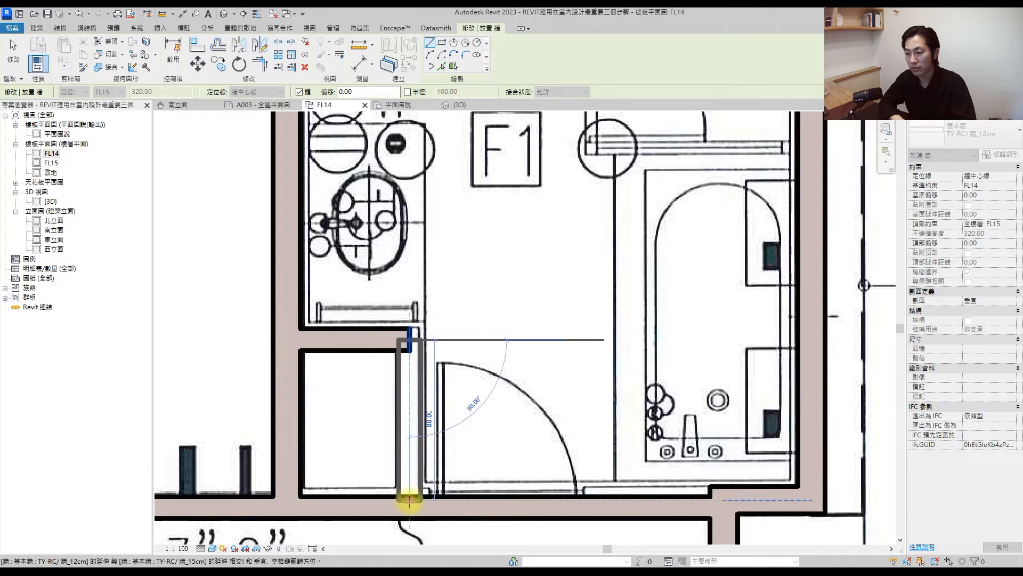
pyautogui.scroll(-5, 407, 491)
pyautogui.press('Escape')
# Step: Draw a TY-RC/ 牆_12cm wall along the living-room side of 臥室1 down to the lower exterior wall
pyautogui.scroll(4, 530, 354)
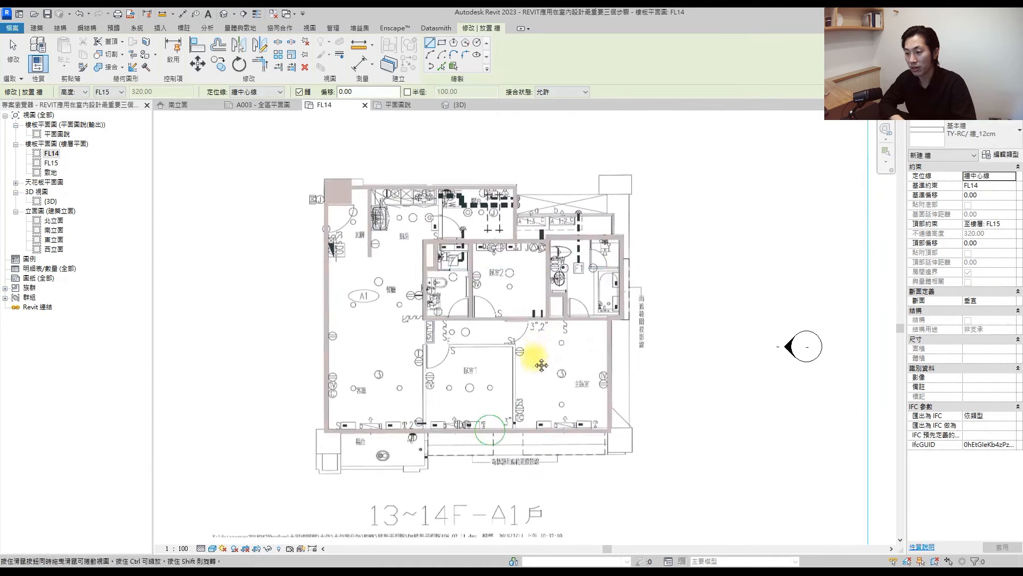
pyautogui.scroll(2, 349, 308)
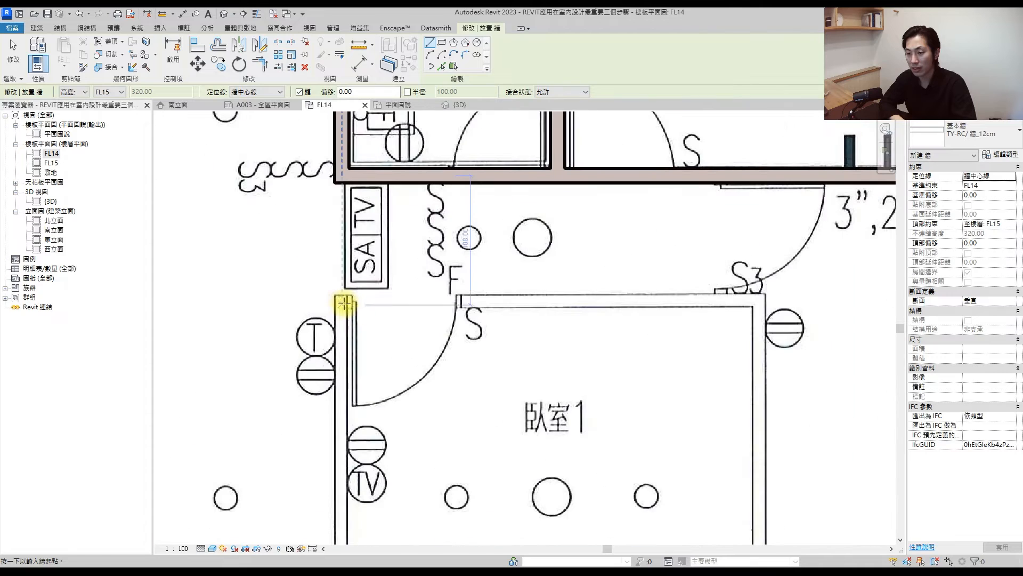
pyautogui.scroll(-3, 340, 296)
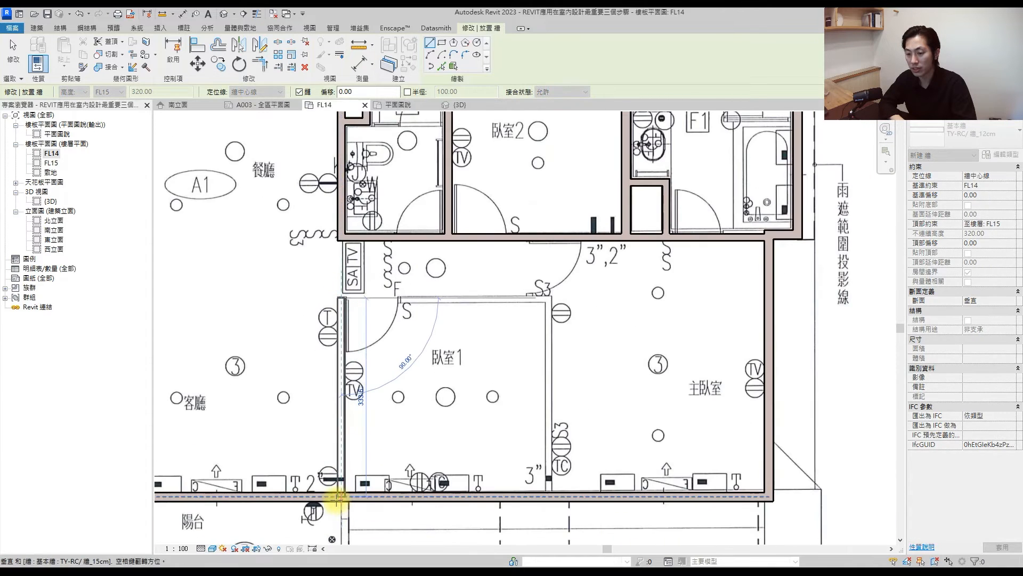
pyautogui.press('Escape')
# Step: Draw TY-RC/ 牆_12cm walls along the upper side of 臥室1 and down between it and 主臥室 to the exterior wall
pyautogui.scroll(3, 341, 297)
pyautogui.click(342, 298)
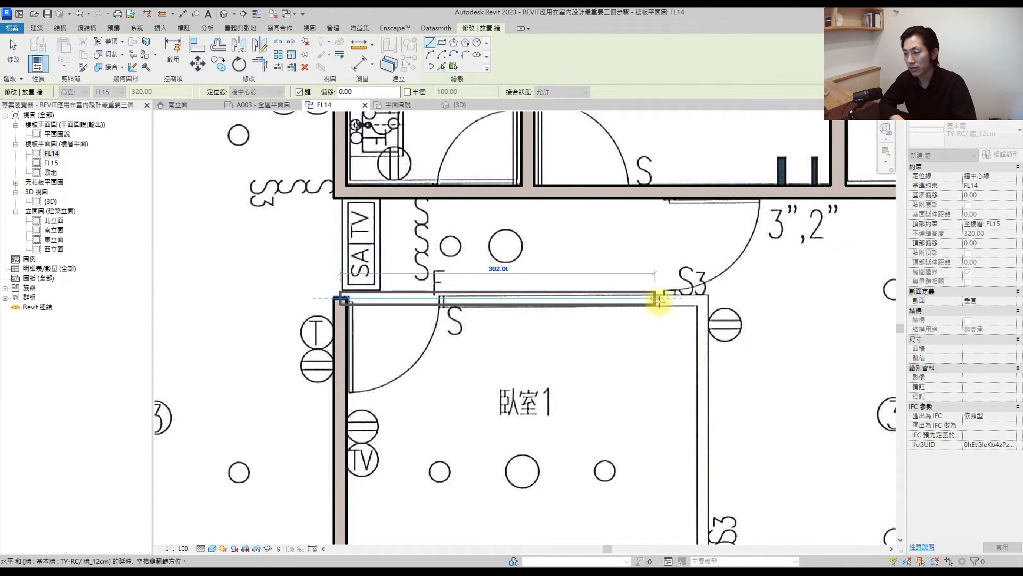
pyautogui.click(700, 299)
pyautogui.moveTo(685, 361); pyautogui.dragTo(661, 218, button='middle')
pyautogui.click(674, 498)
pyautogui.scroll(-5, 512, 411)
pyautogui.press('Escape')
pyautogui.press('Escape')
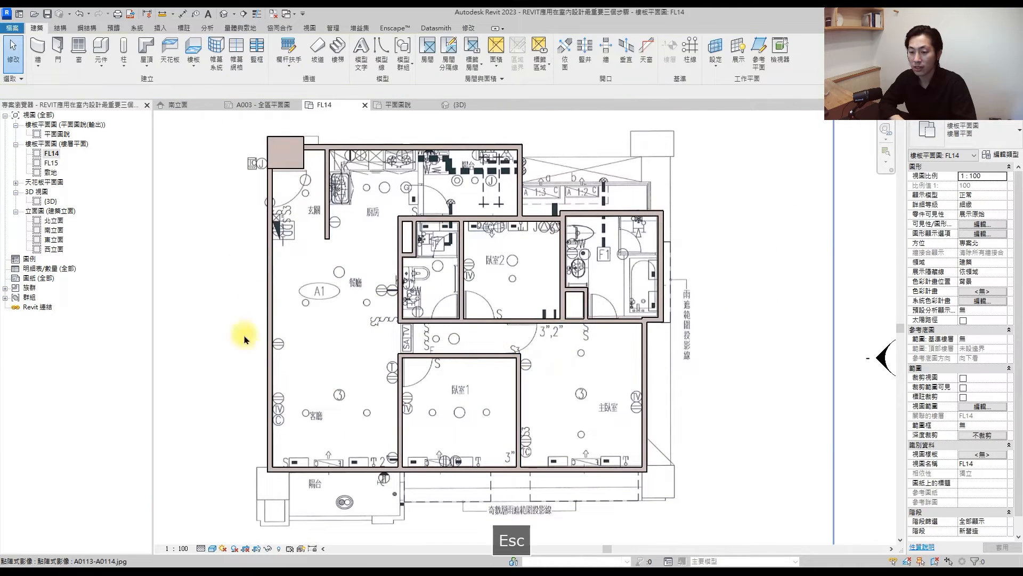
# Step: Inspect the interior walls in the {3D} view from another direction
pyautogui.doubleClick(50, 201)
pyautogui.keyDown('shift'); pyautogui.moveTo(235, 267); pyautogui.dragTo(399, 184, button='middle'); pyautogui.keyUp('shift')
pyautogui.click(846, 163)
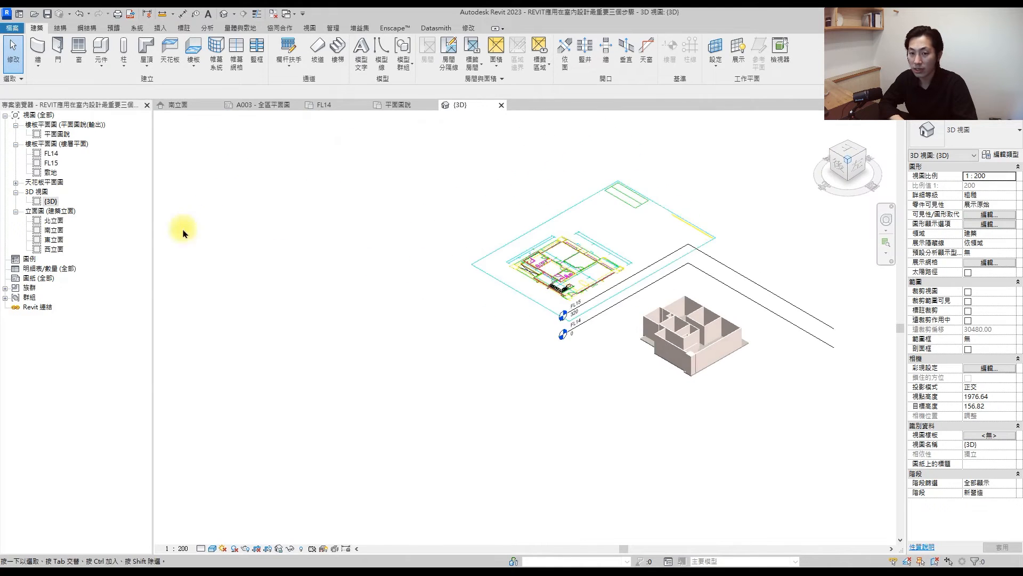
# Step: Duplicate the {3D} view
pyautogui.rightClick(51, 201)
pyautogui.moveTo(110, 295)
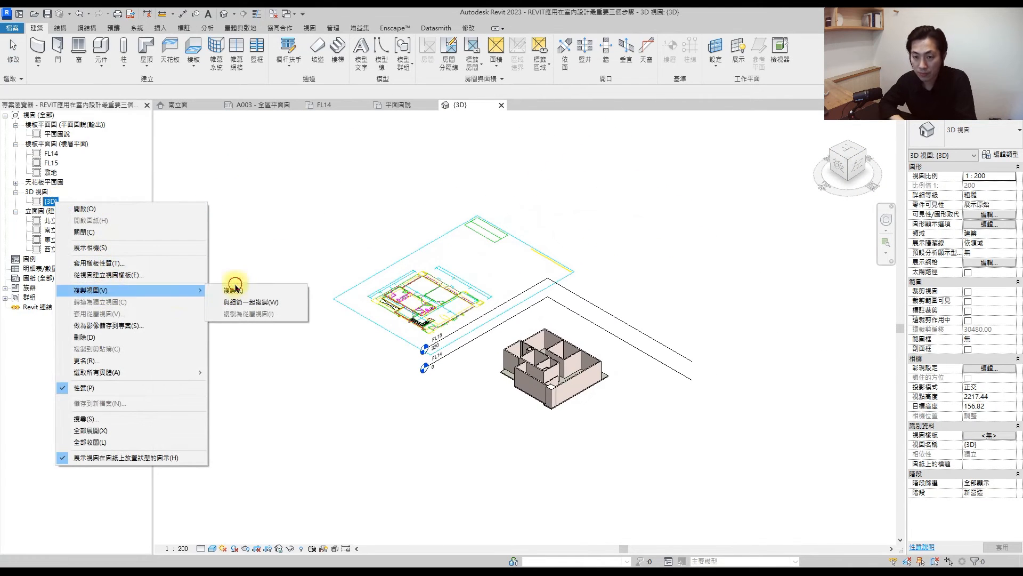
pyautogui.click(286, 289)
# Step: Rename the duplicated 3D view as 3D 等角透視圖
pyautogui.rightClick(56, 210)
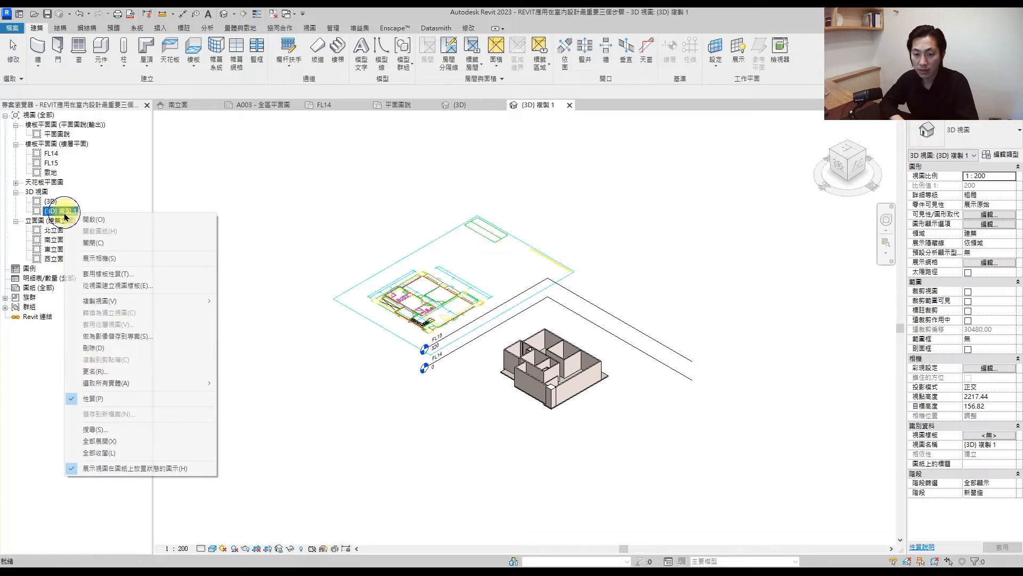
pyautogui.click(90, 366)
pyautogui.click(45, 209)
pyautogui.press('BackSpace')
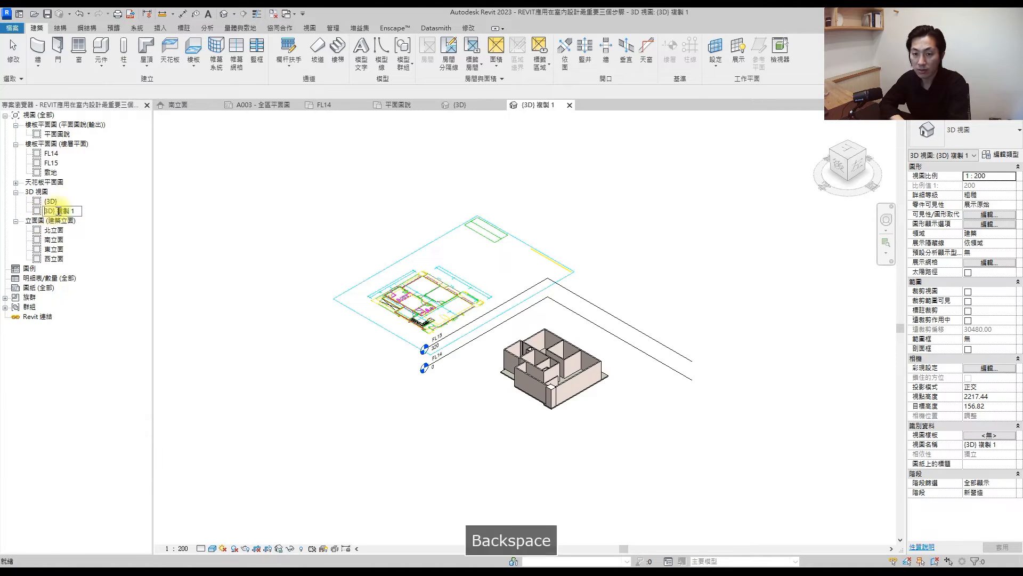
pyautogui.write('2/31')
pyautogui.press('BackSpace')
pyautogui.press('BackSpace')
pyautogui.press('BackSpace')
pyautogui.press('BackSpace')
pyautogui.write('等角透視圖')
pyautogui.press('Return')
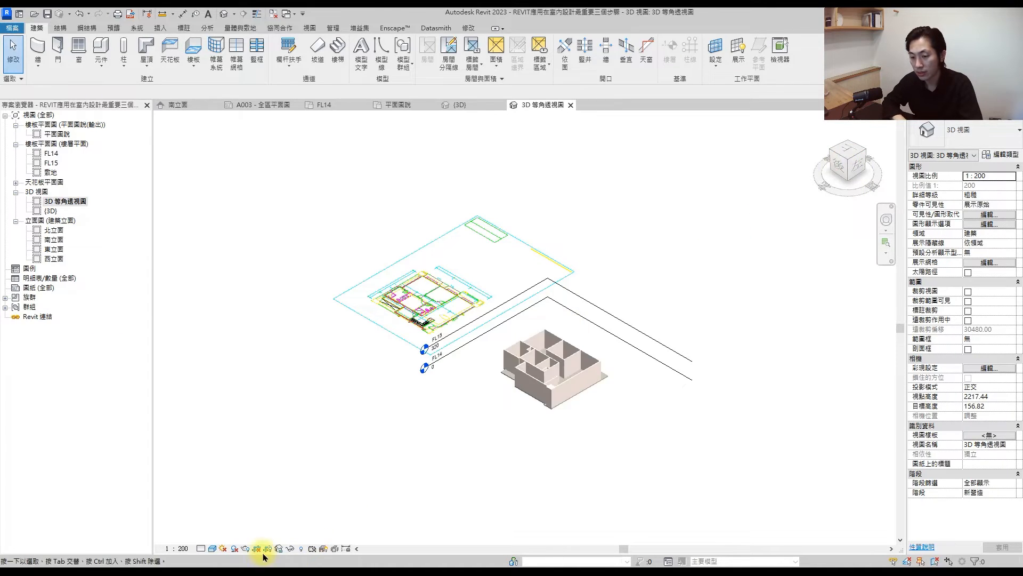
# Step: Turn on the section box in 3D 等角透視圖 and pull its sides in around the apartment model, excluding the drawing beside it
pyautogui.click(969, 349)
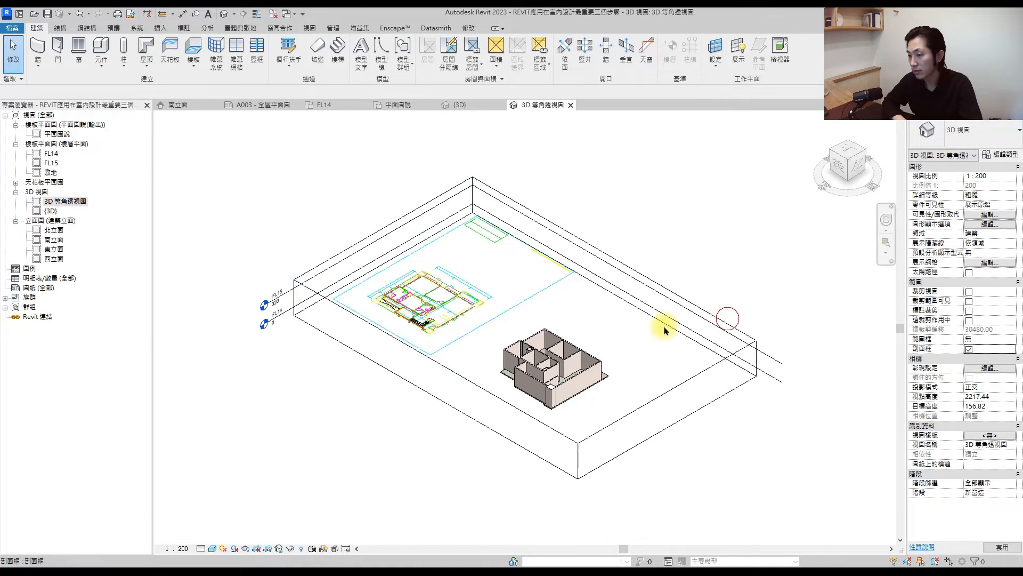
pyautogui.scroll(2, 533, 288)
pyautogui.click(329, 216)
pyautogui.moveTo(329, 217); pyautogui.dragTo(514, 298)
pyautogui.moveTo(725, 308); pyautogui.dragTo(625, 391)
pyautogui.moveTo(655, 462); pyautogui.dragTo(566, 414)
pyautogui.moveTo(443, 422); pyautogui.dragTo(515, 402)
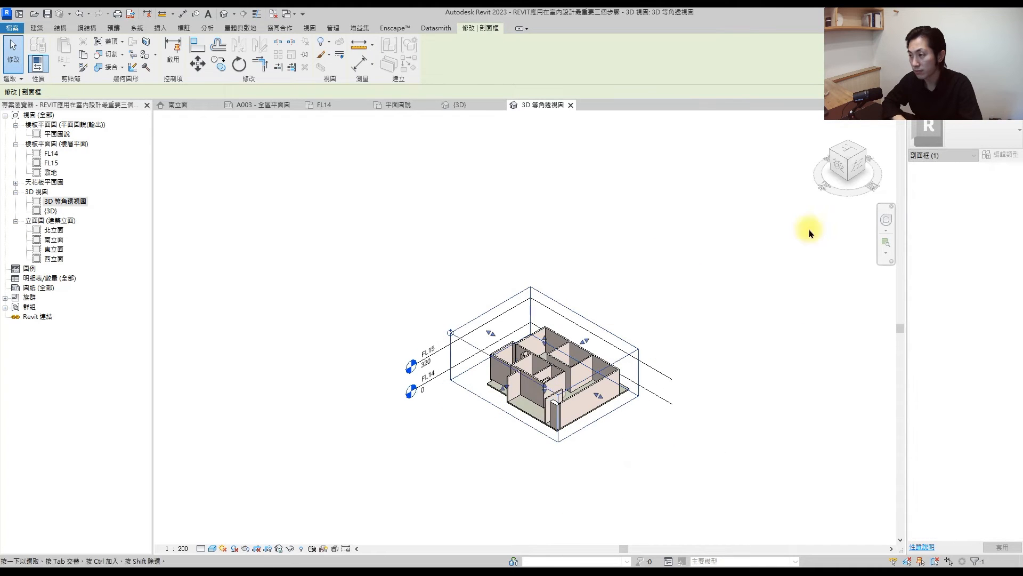
# Step: Extend the section box outward past the exterior walls it cuts off so the whole apartment is enclosed
pyautogui.click(864, 152)
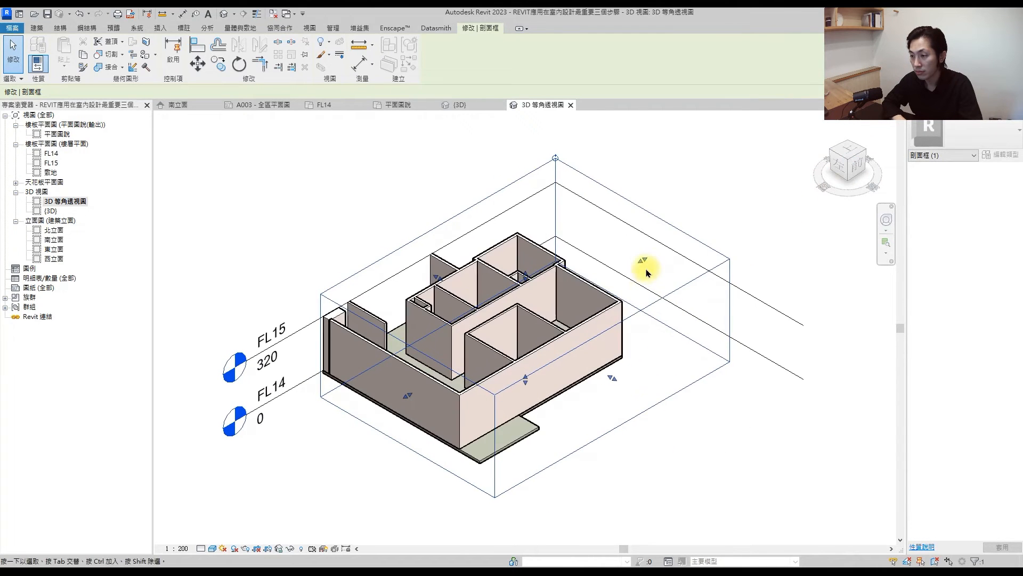
pyautogui.moveTo(382, 261); pyautogui.dragTo(383, 264)
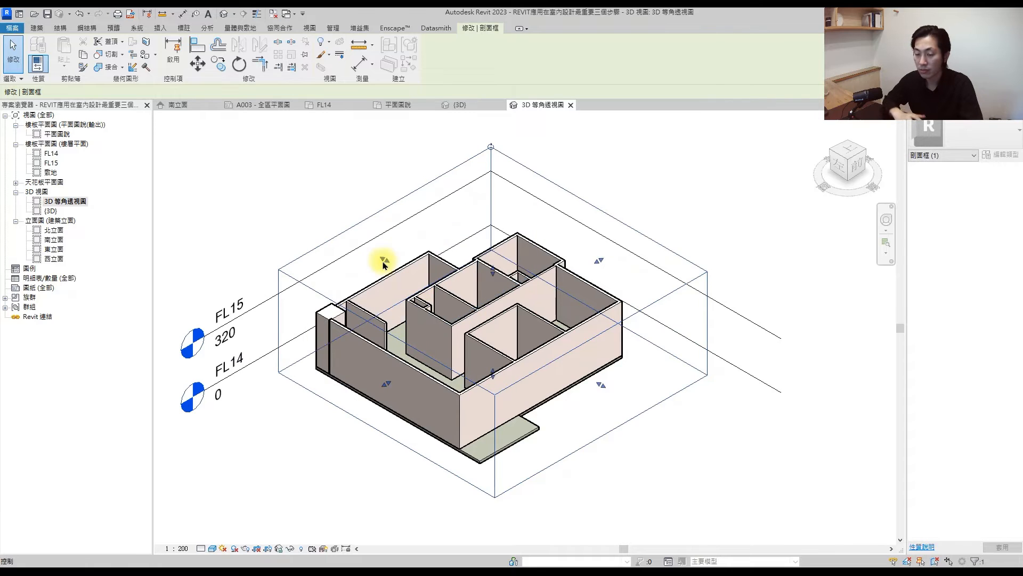
pyautogui.click(239, 216)
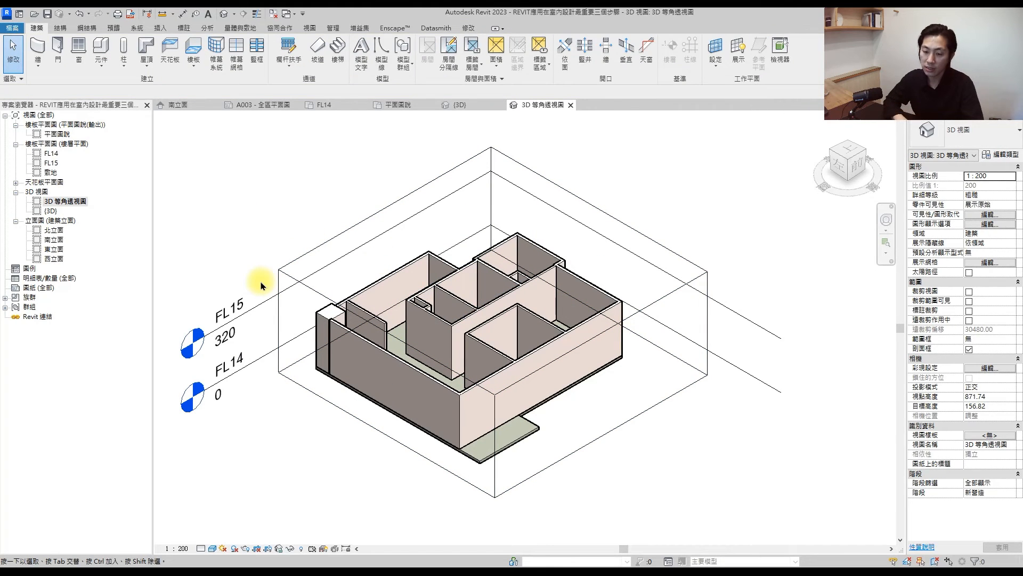
# Step: Set the 3D 等角透視圖 view's scale to 1 : 50 and its detail level to 細緻
pyautogui.click(183, 547)
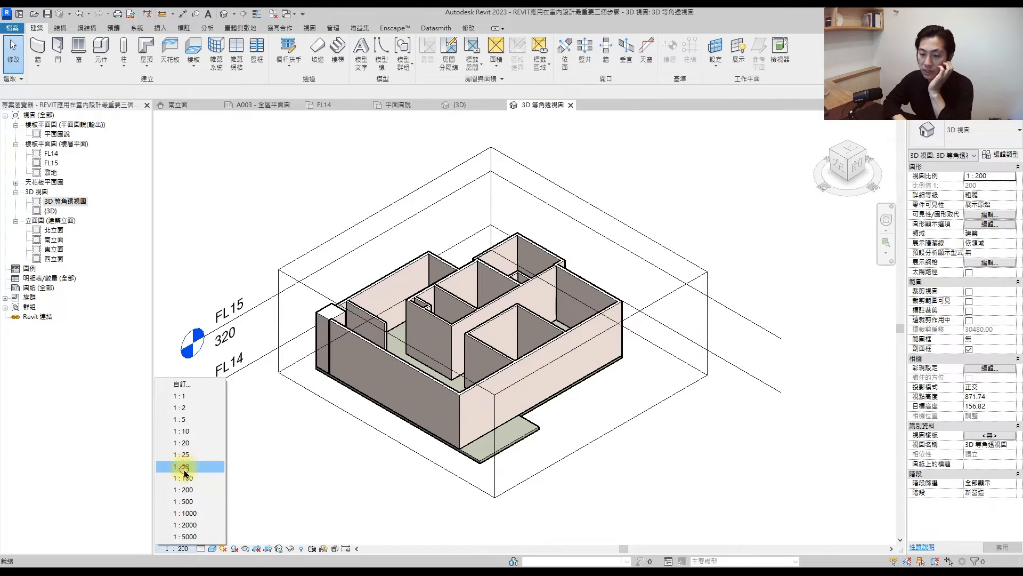
pyautogui.click(183, 467)
pyautogui.click(208, 538)
pyautogui.scroll(2, 463, 393)
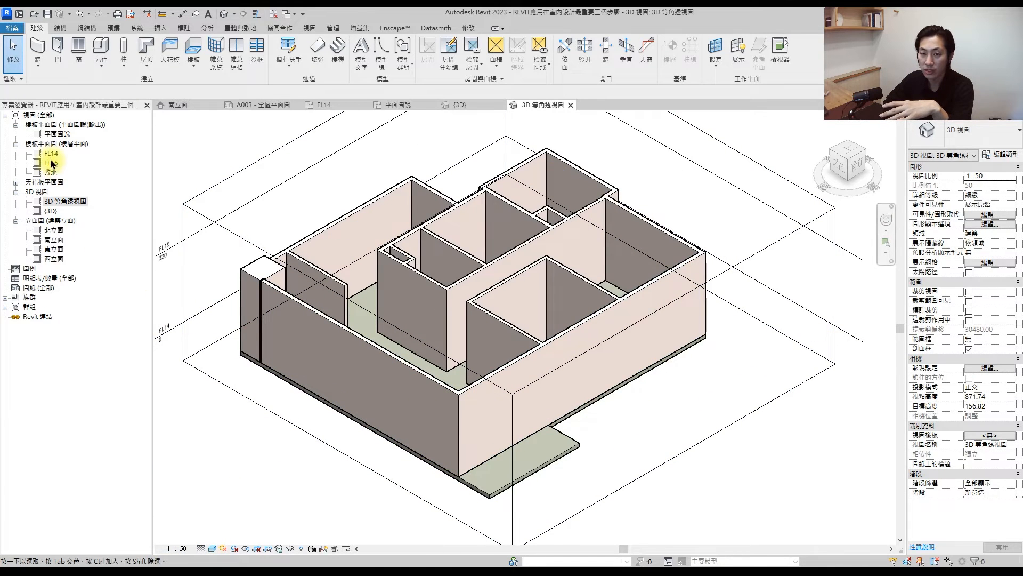
# Step: In the 平面圖說 plan, delete the A0113-A0114.jpg underlay image and the detail linework around the upper-left column
pyautogui.doubleClick(55, 135)
pyautogui.scroll(-3, 274, 217)
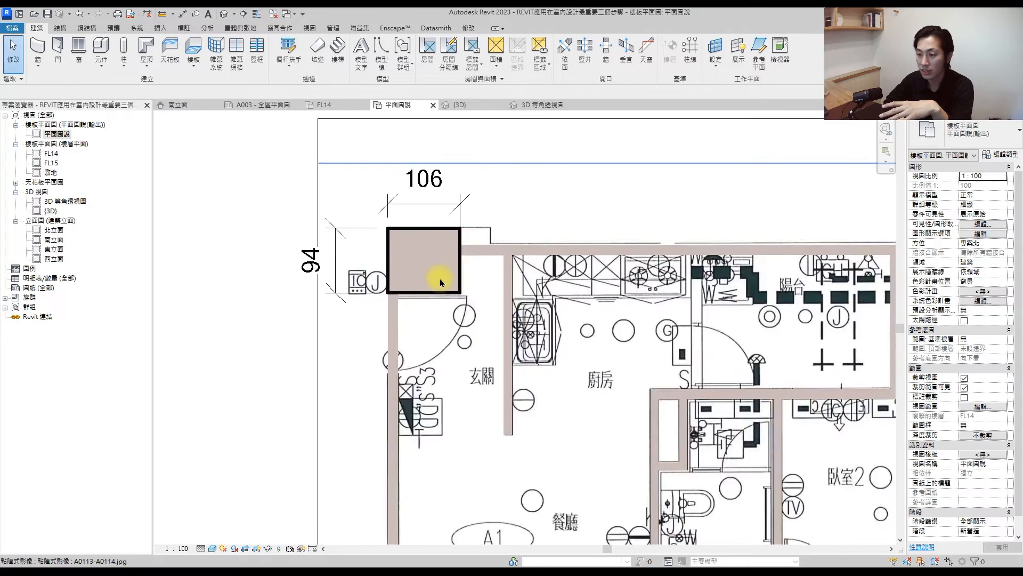
pyautogui.click(450, 219)
pyautogui.click(482, 230)
pyautogui.scroll(-3, 475, 245)
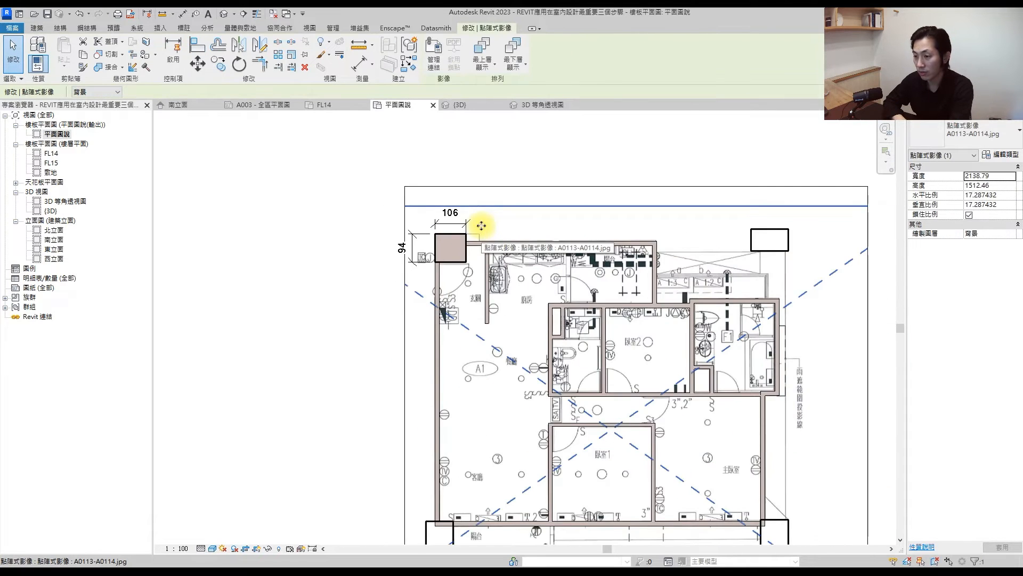
pyautogui.press('Delete')
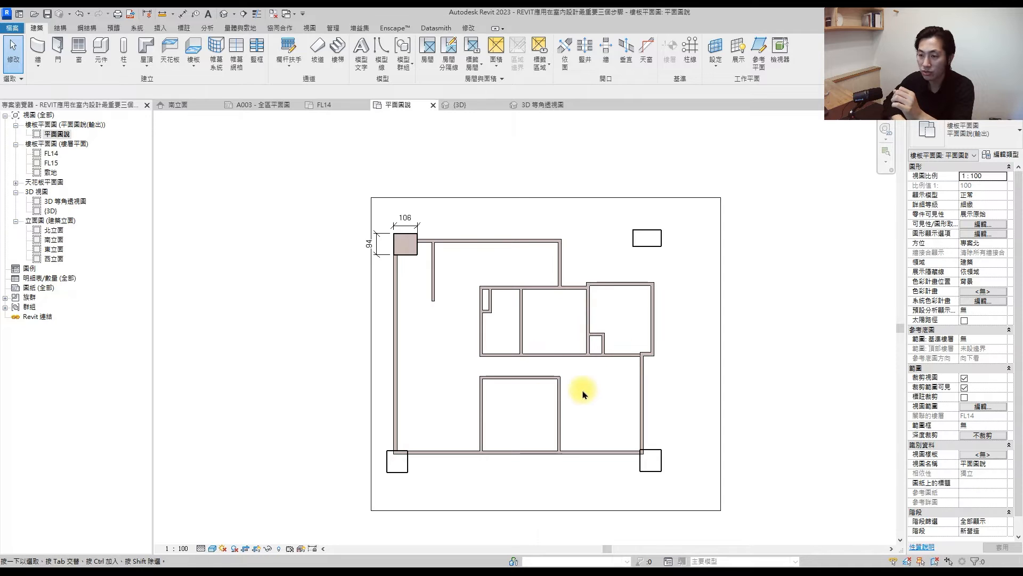
pyautogui.click(409, 255)
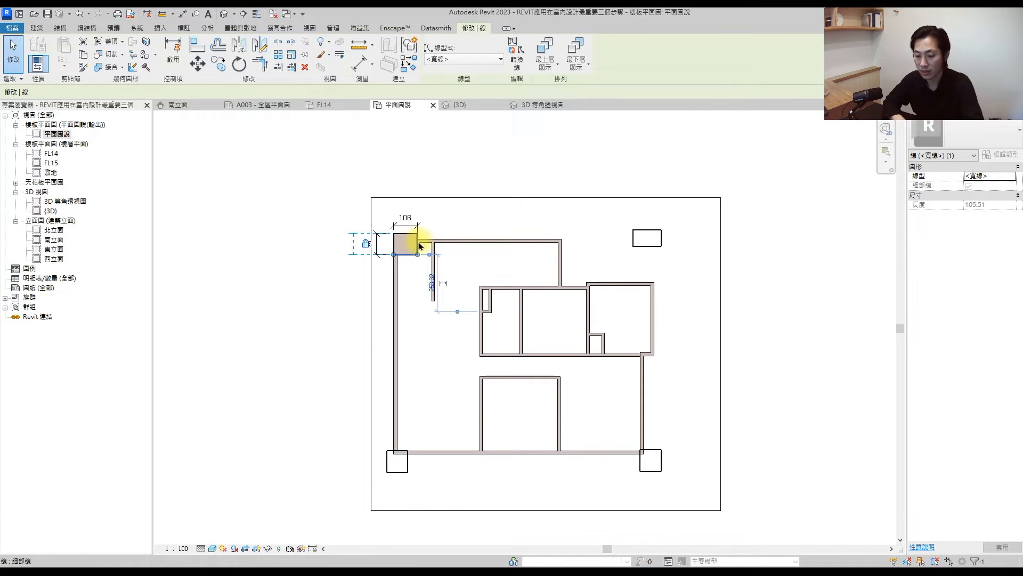
pyautogui.press('Delete')
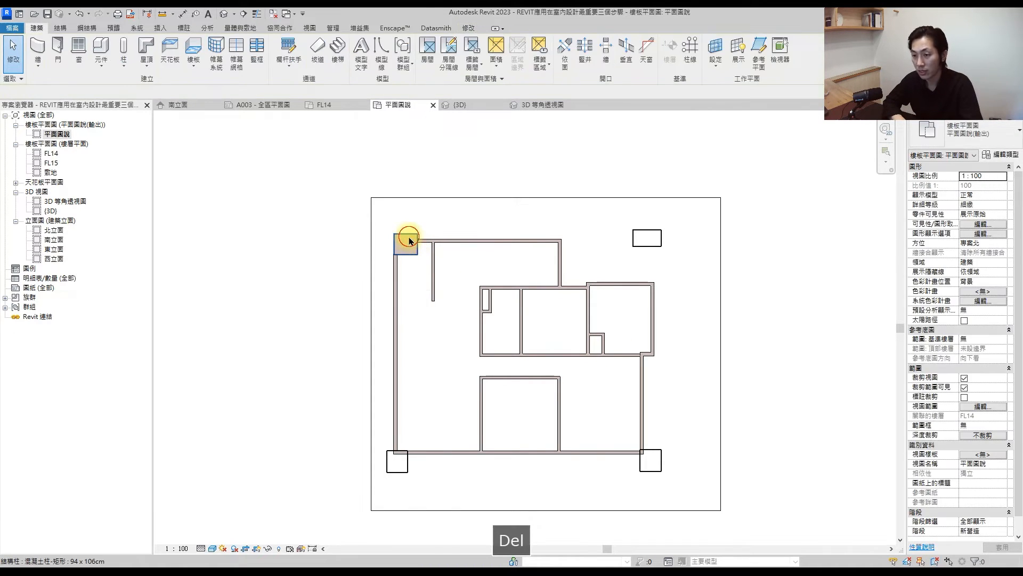
# Step: Copy the upper-left 94 x 106cm structural column onto the lower-left and lower-right column outlines
pyautogui.click(410, 241)
pyautogui.click(218, 64)
pyautogui.click(416, 232)
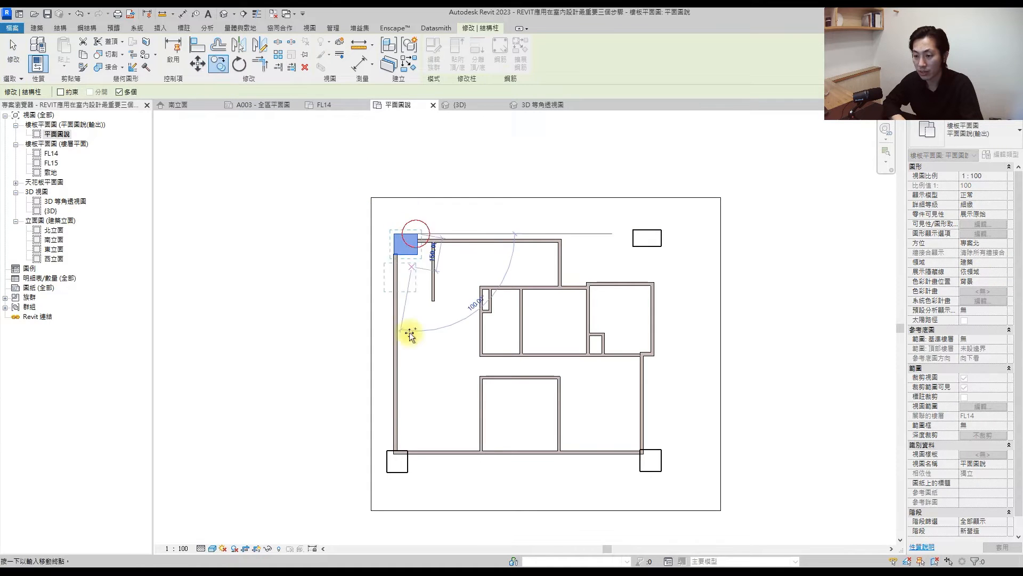
pyautogui.scroll(3, 399, 453)
pyautogui.click(418, 433)
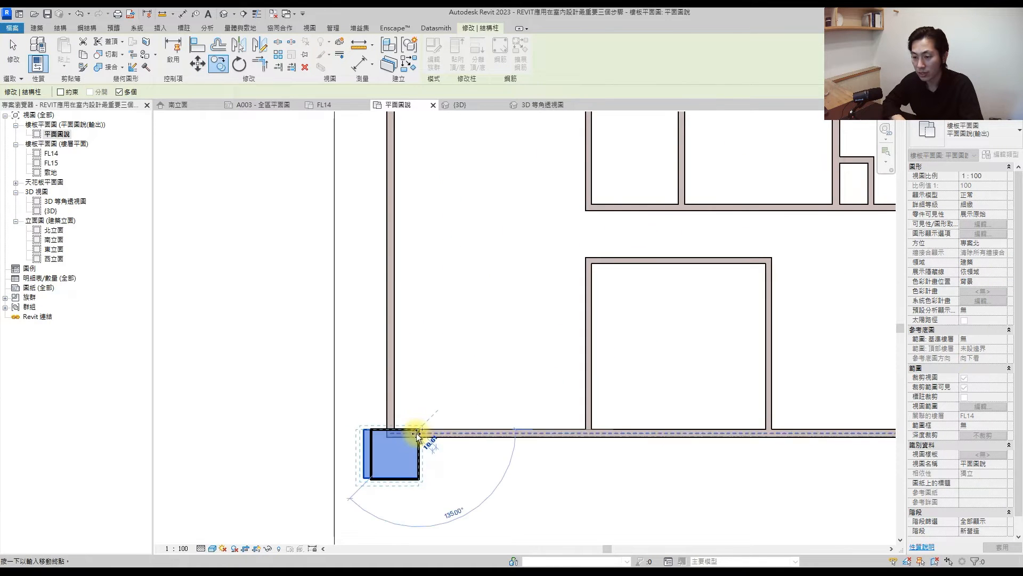
pyautogui.press('Escape')
pyautogui.scroll(-3, 389, 440)
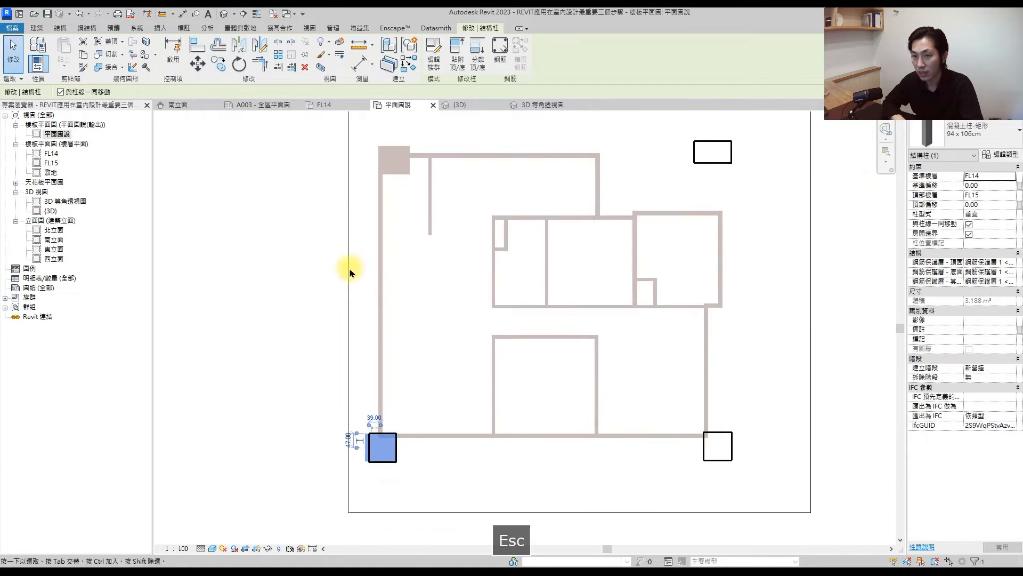
pyautogui.click(373, 414)
pyautogui.click(706, 432)
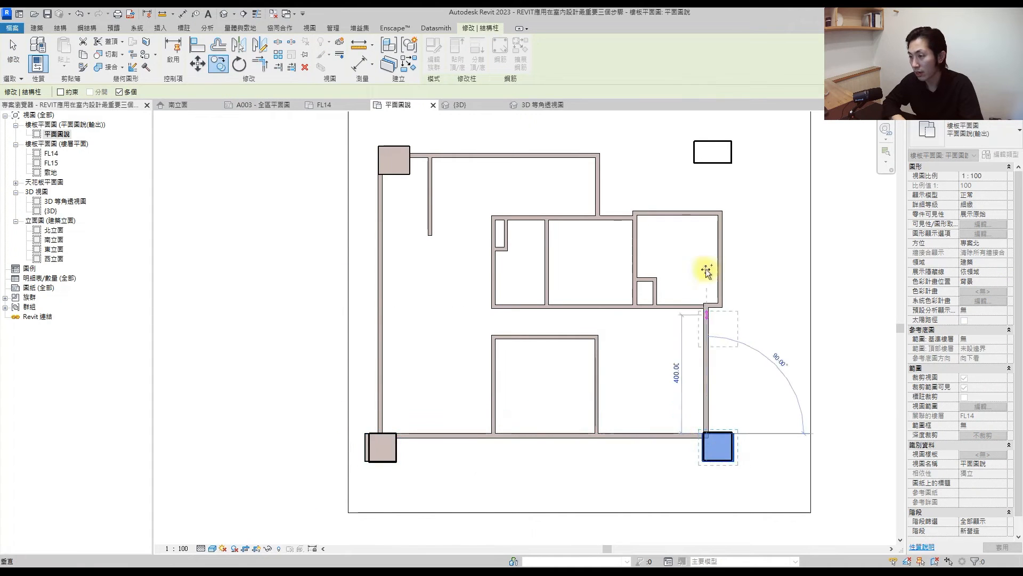
# Step: Copy the structural column onto the detached upper-right outline as well, and delete that copy again
pyautogui.click(693, 142)
pyautogui.press('Escape')
pyautogui.moveTo(723, 173); pyautogui.dragTo(655, 190, button='middle')
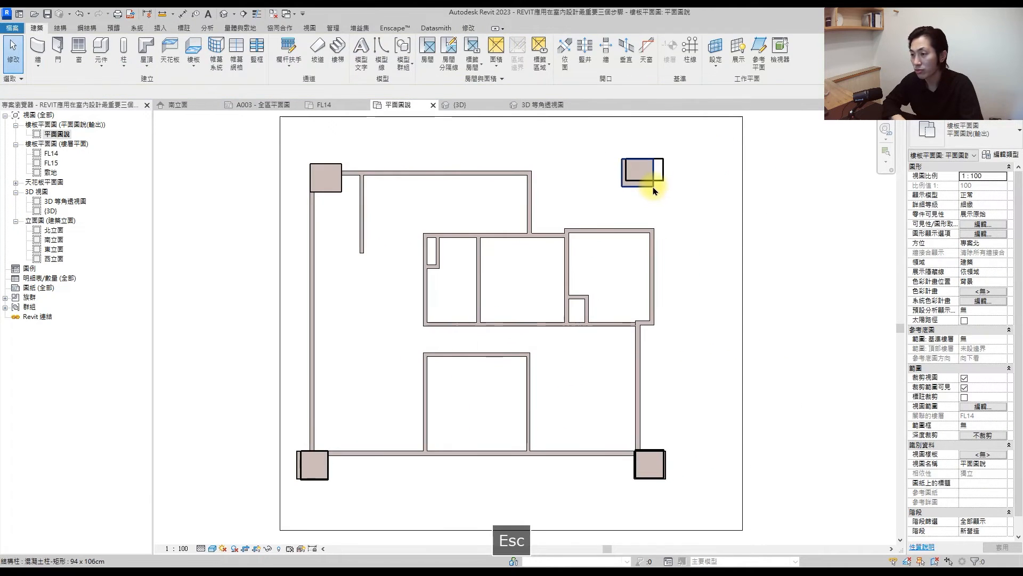
pyautogui.click(654, 190)
pyautogui.scroll(2, 656, 171)
pyautogui.scroll(-1, 664, 173)
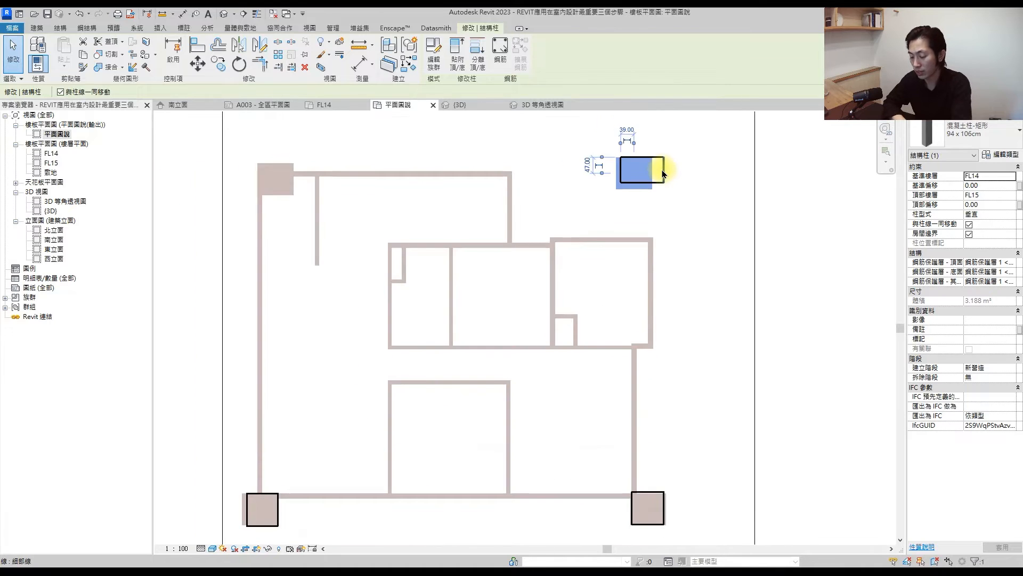
pyautogui.press('Delete')
# Step: Check the copied corner columns in the 3D 等角透視圖 view
pyautogui.doubleClick(64, 200)
pyautogui.scroll(-2, 484, 266)
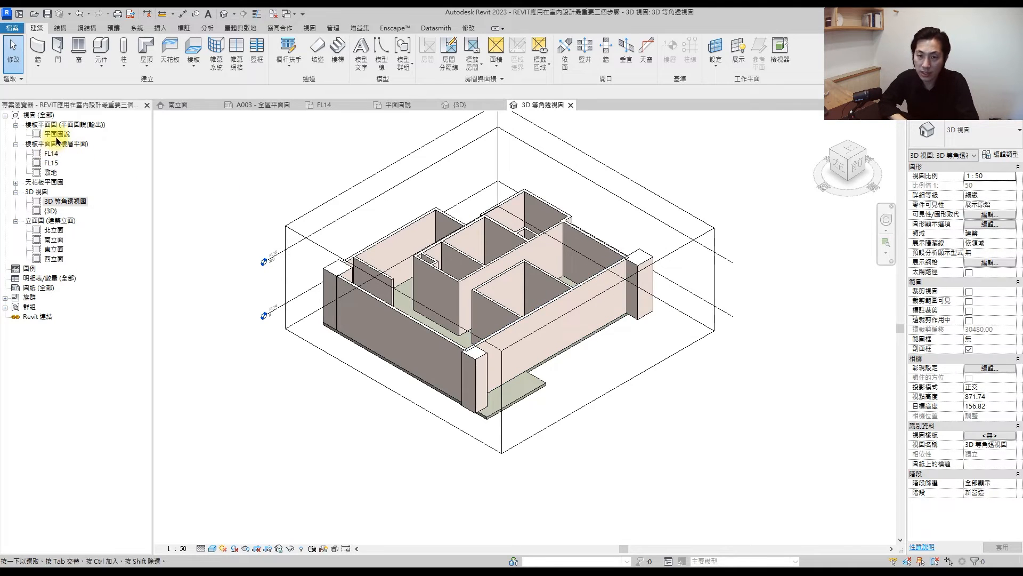
# Step: In the FL14 plan, start a 單開-矩形 door and duplicate its 90 x 210 cm type as 110 x 210 cm
pyautogui.doubleClick(51, 153)
pyautogui.click(63, 46)
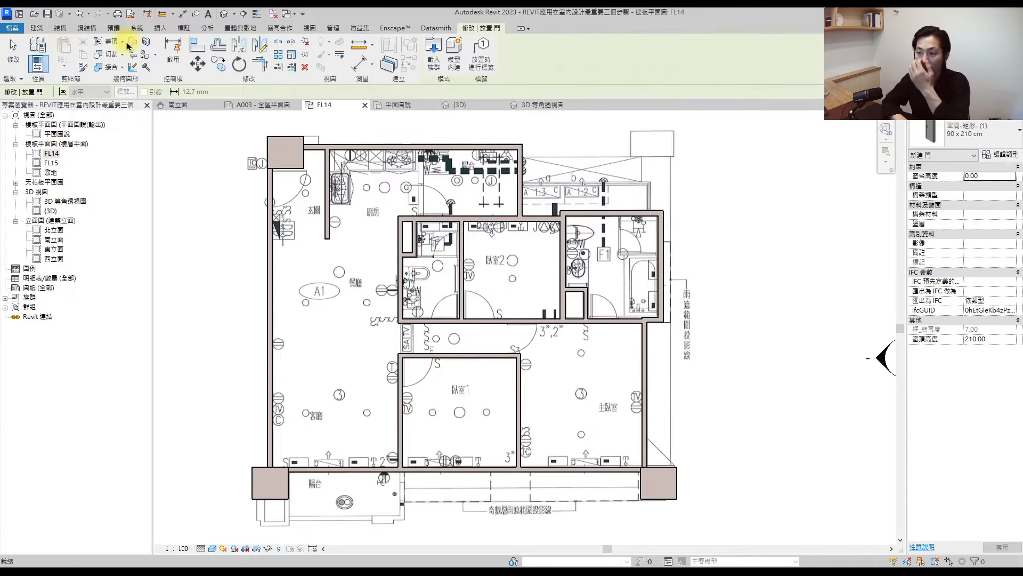
pyautogui.scroll(4, 267, 187)
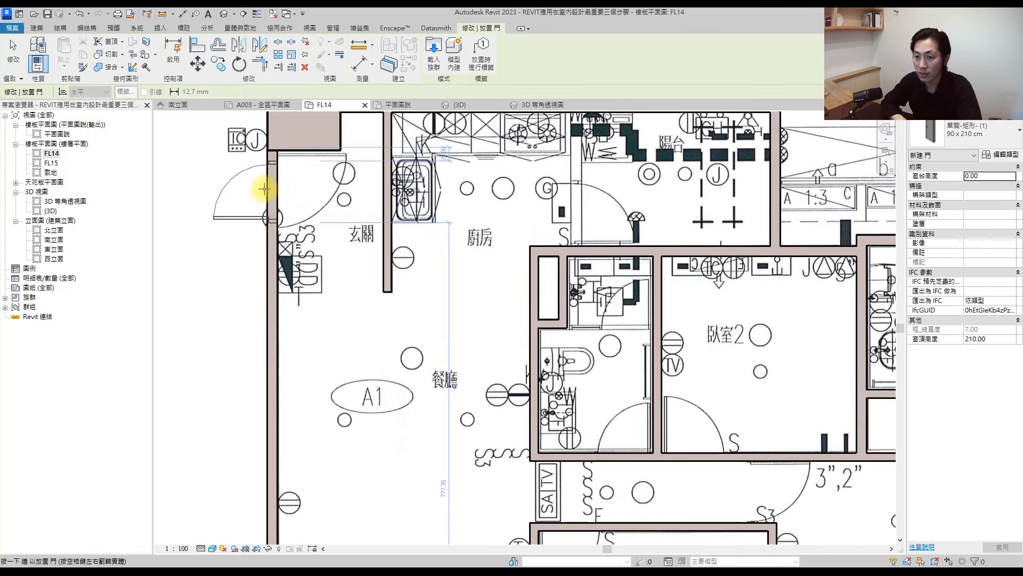
pyautogui.click(974, 136)
pyautogui.click(954, 201)
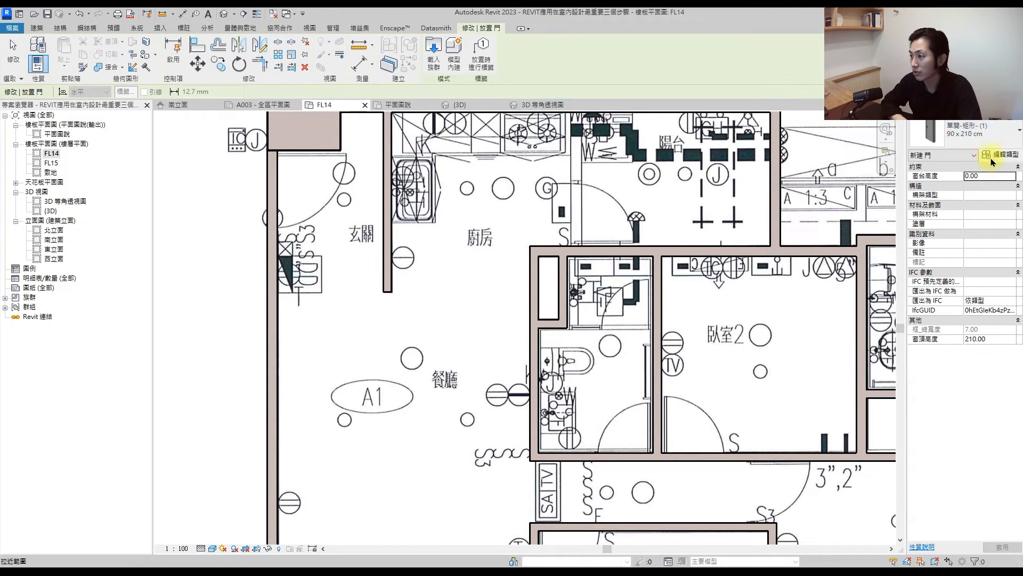
pyautogui.click(987, 155)
pyautogui.click(760, 207)
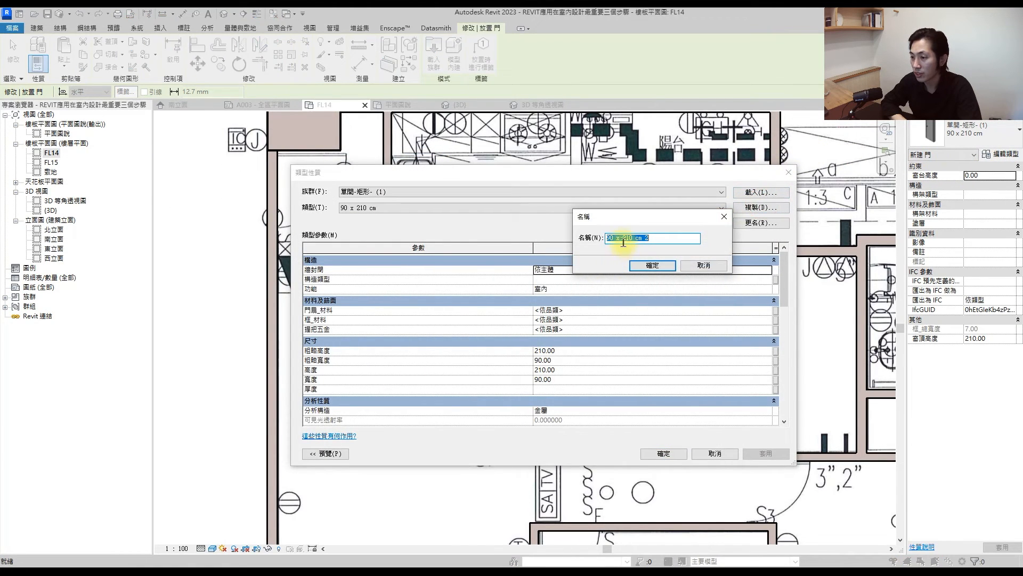
pyautogui.write('110')
pyautogui.click(650, 238)
pyautogui.press('BackSpace')
pyautogui.click(652, 265)
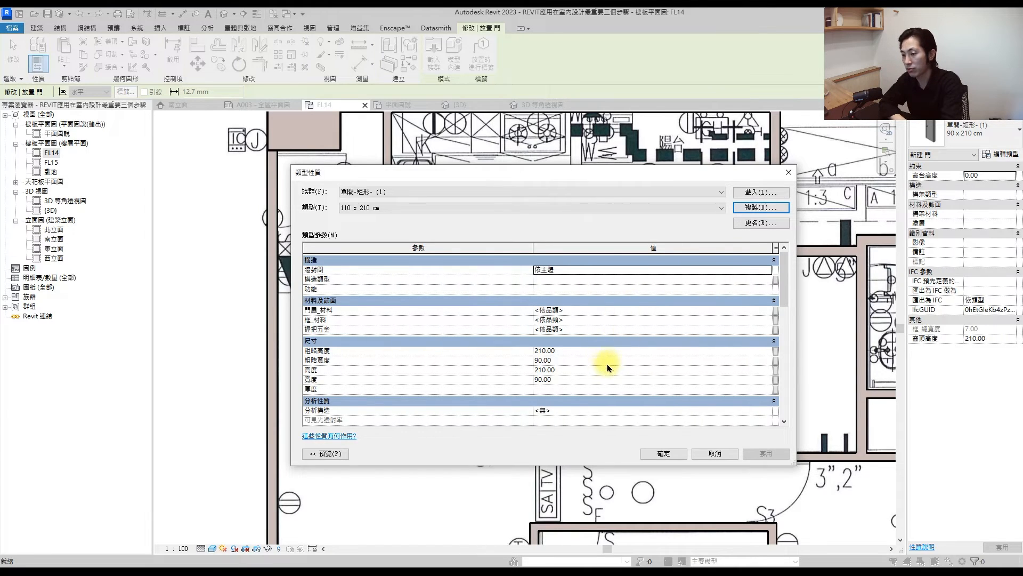
# Step: Set the new door type's width to 110 cm and place the door at the 玄關 entrance in the exterior wall
pyautogui.write('110')
pyautogui.click(674, 453)
pyautogui.scroll(4, 277, 197)
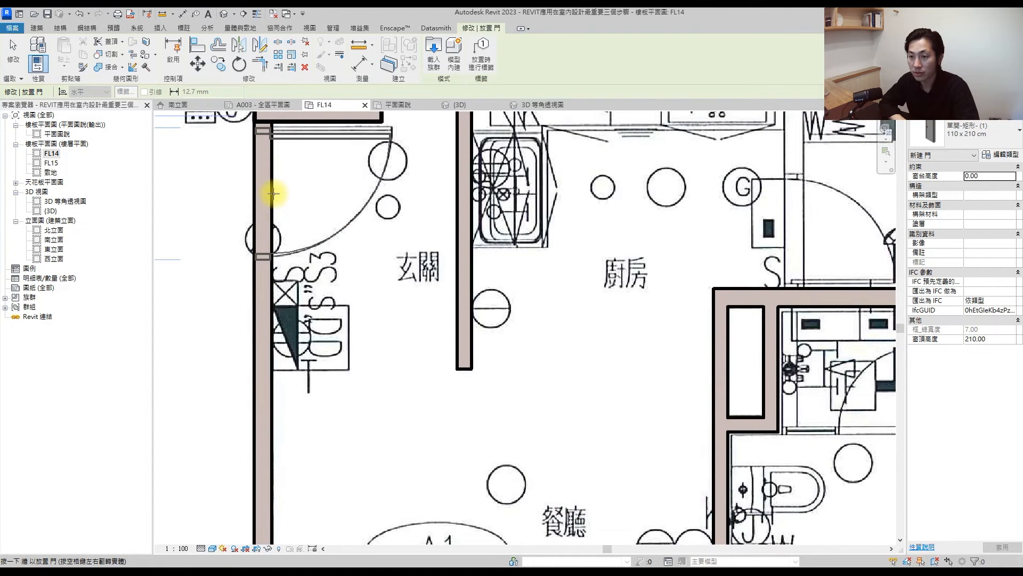
pyautogui.scroll(-5, 273, 194)
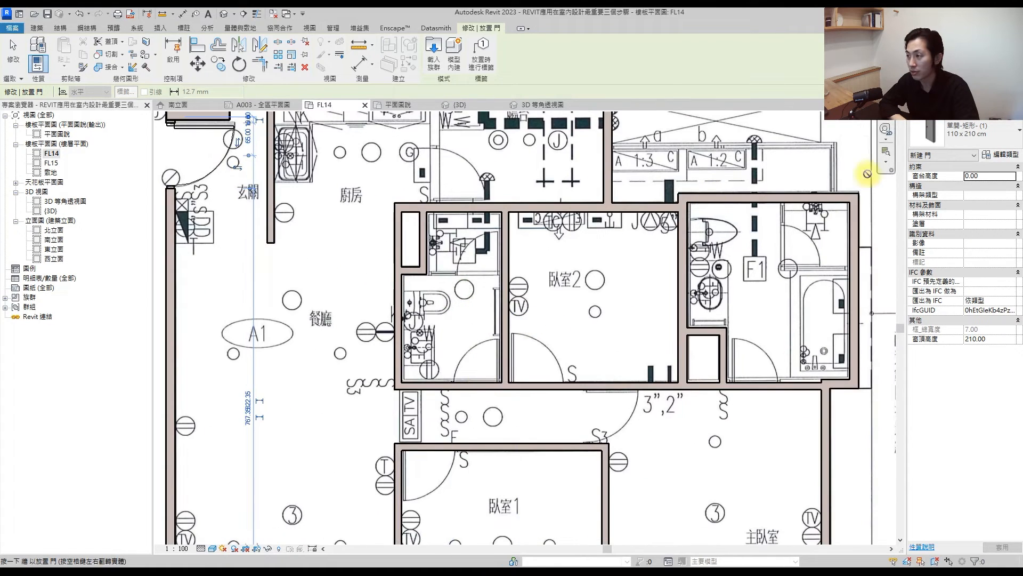
# Step: Place a 75 x 200 cm door in the lower wall of the bathroom beside 臥室2
pyautogui.click(938, 133)
pyautogui.click(938, 201)
pyautogui.scroll(3, 484, 382)
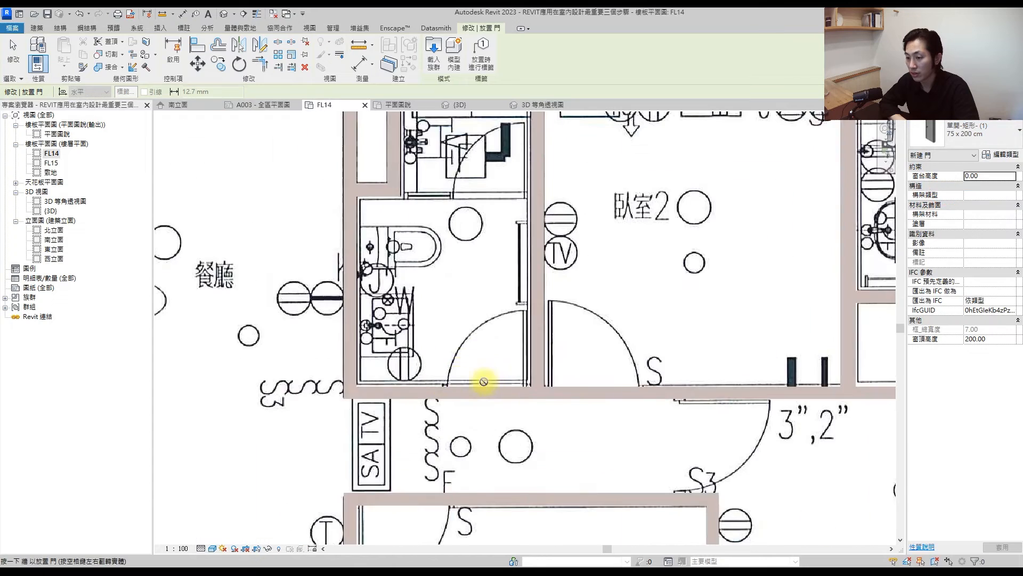
pyautogui.click(490, 387)
# Step: Place a 90 x 210 cm door in the lower wall of 臥室2, next to the bathroom door
pyautogui.click(986, 130)
pyautogui.click(938, 208)
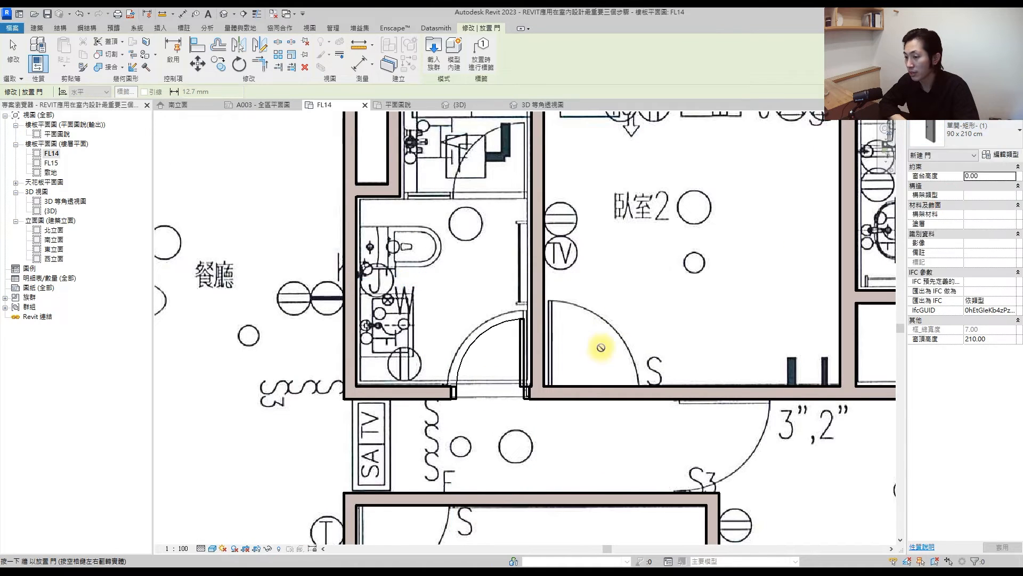
pyautogui.click(592, 389)
pyautogui.scroll(-3, 640, 383)
pyautogui.scroll(1, 533, 347)
pyautogui.press('Escape')
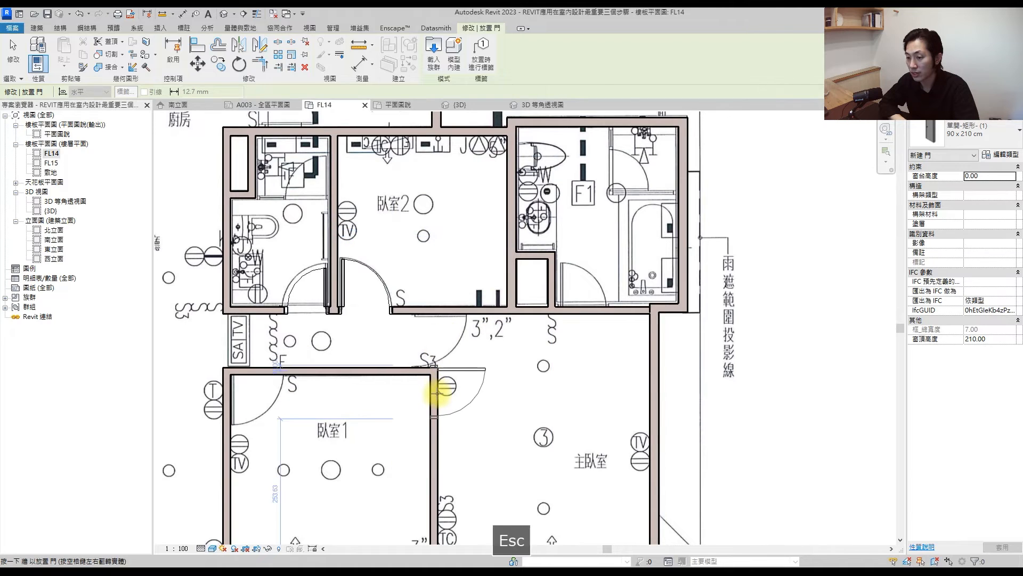
# Step: Extend the wall between 臥室1 and 主臥室 upward across the corridor to the wall below 臥室2
pyautogui.click(437, 381)
pyautogui.moveTo(434, 370); pyautogui.dragTo(434, 311)
pyautogui.press('Escape')
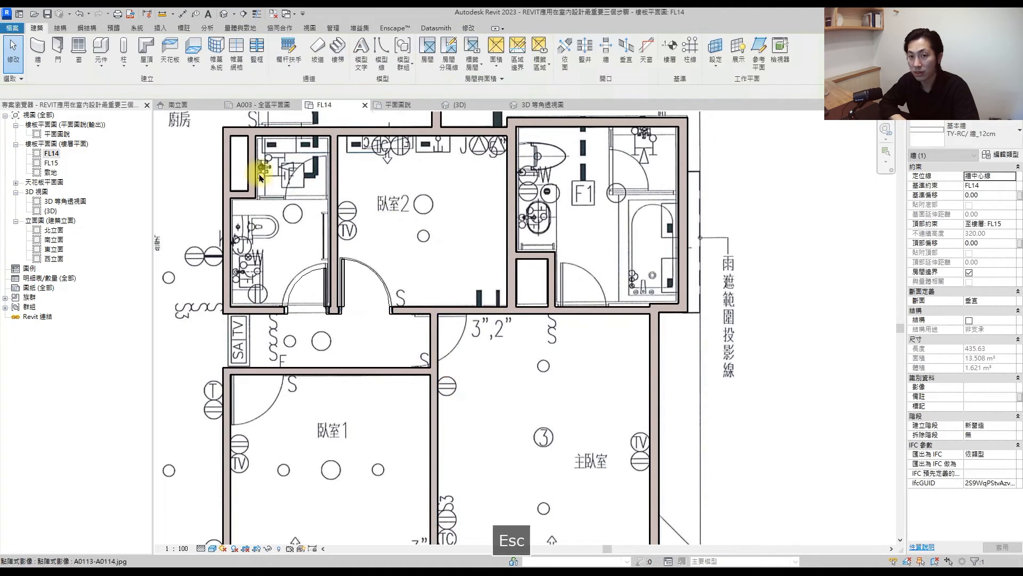
# Step: Place a 90 x 210 cm door at the 主臥室 entrance and a 75 x 200 cm door in the lower wall of its bathroom
pyautogui.click(60, 50)
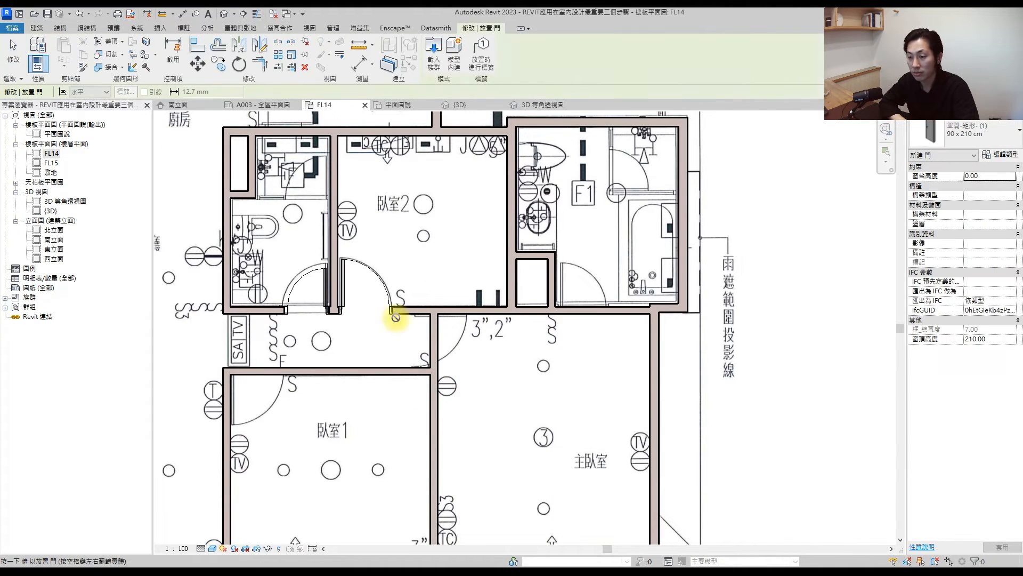
pyautogui.click(441, 342)
pyautogui.click(959, 136)
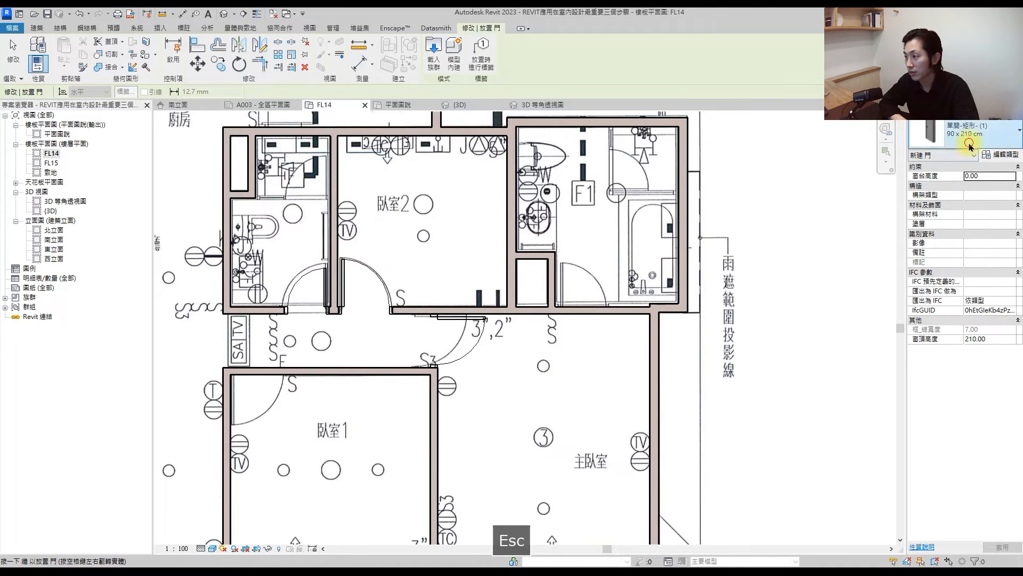
pyautogui.click(953, 186)
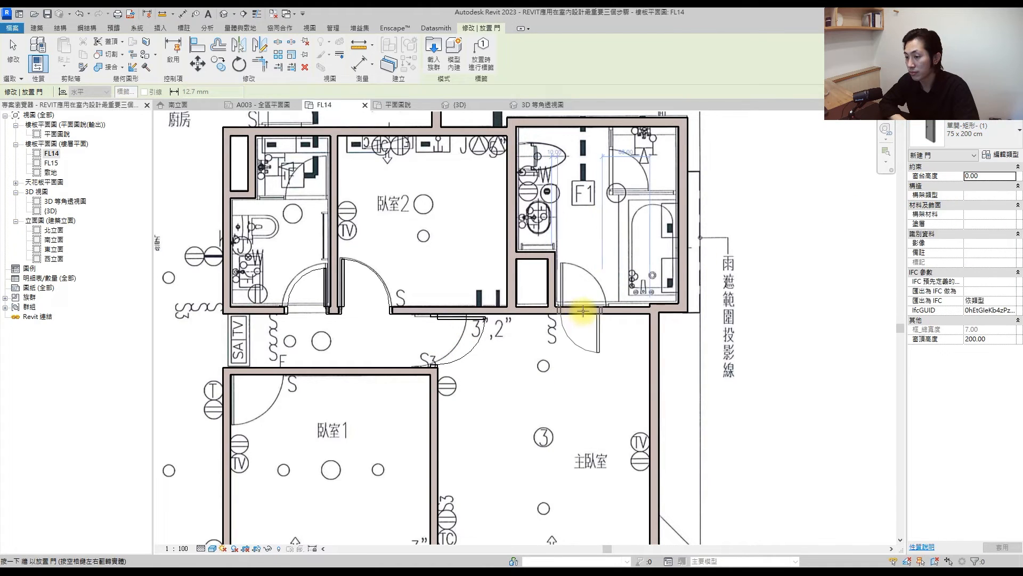
pyautogui.press('Escape')
# Step: Open the 3D 等角透視圖 view and check the placed doors and walls in the section-boxed model
pyautogui.scroll(-5, 583, 304)
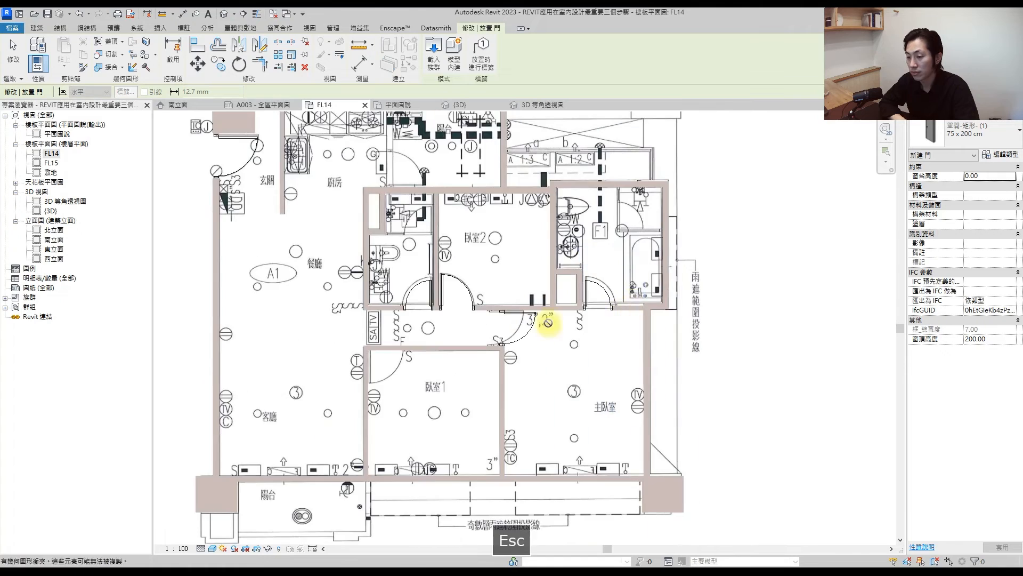
pyautogui.doubleClick(57, 203)
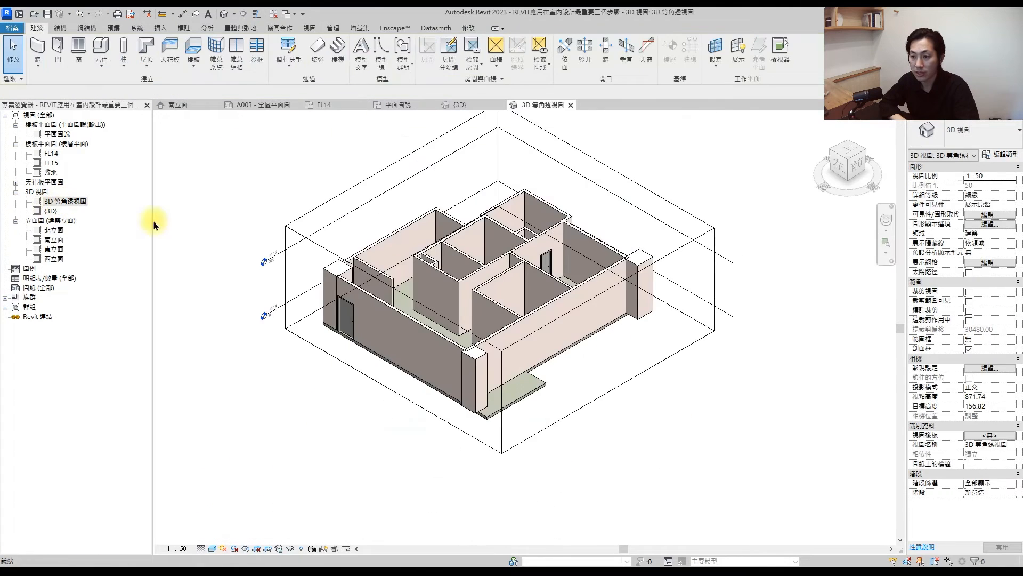
pyautogui.scroll(2, 422, 311)
pyautogui.moveTo(425, 312); pyautogui.dragTo(411, 377, button='middle')
pyautogui.scroll(-1, 411, 377)
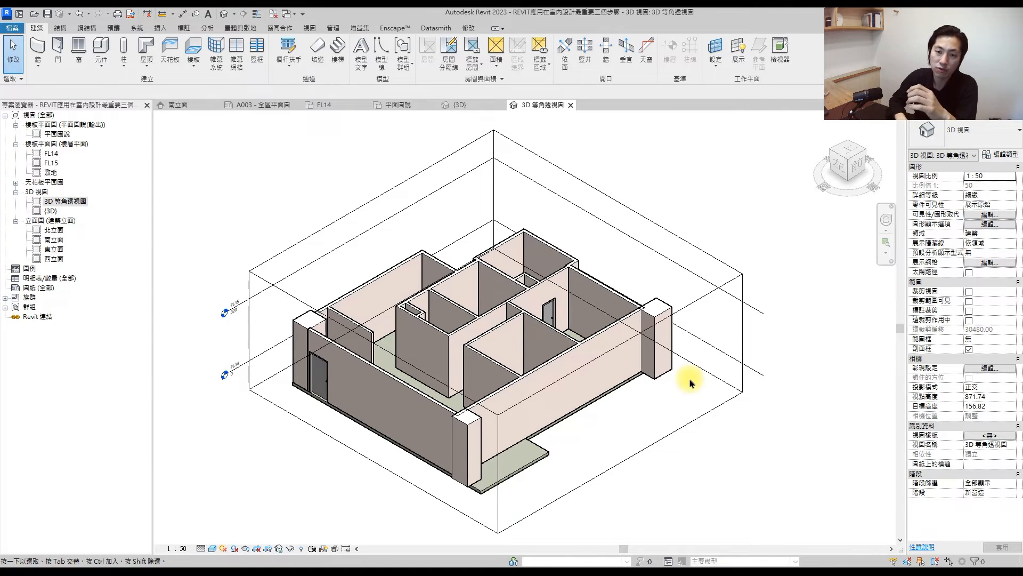
# Step: Switch to the finished residence project's A003 - 全區平面圖 sheet, activate its plan viewport and inspect the entrance storage cabinet
pyautogui.click(273, 14)
pyautogui.click(201, 105)
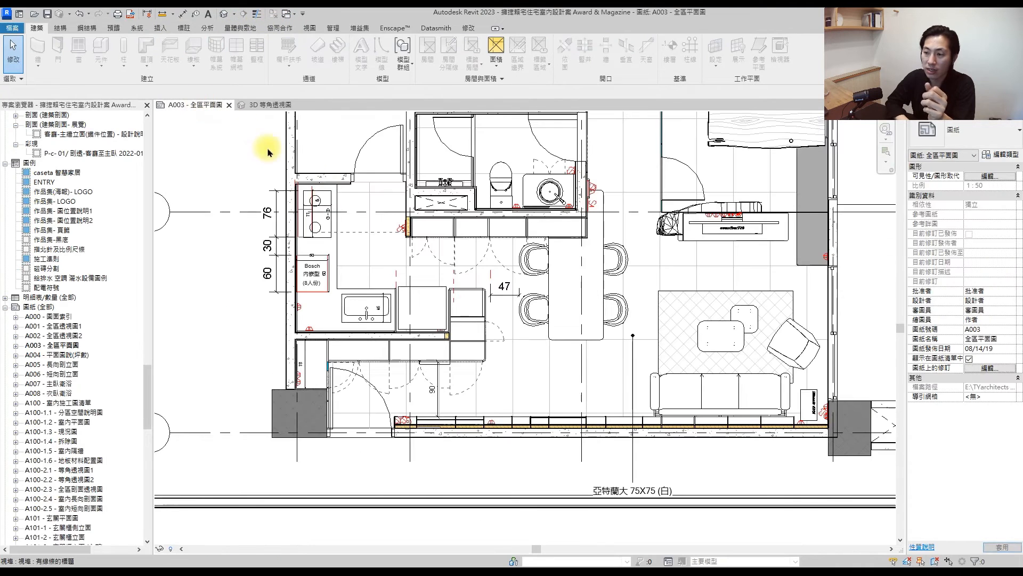
pyautogui.scroll(-2, 417, 289)
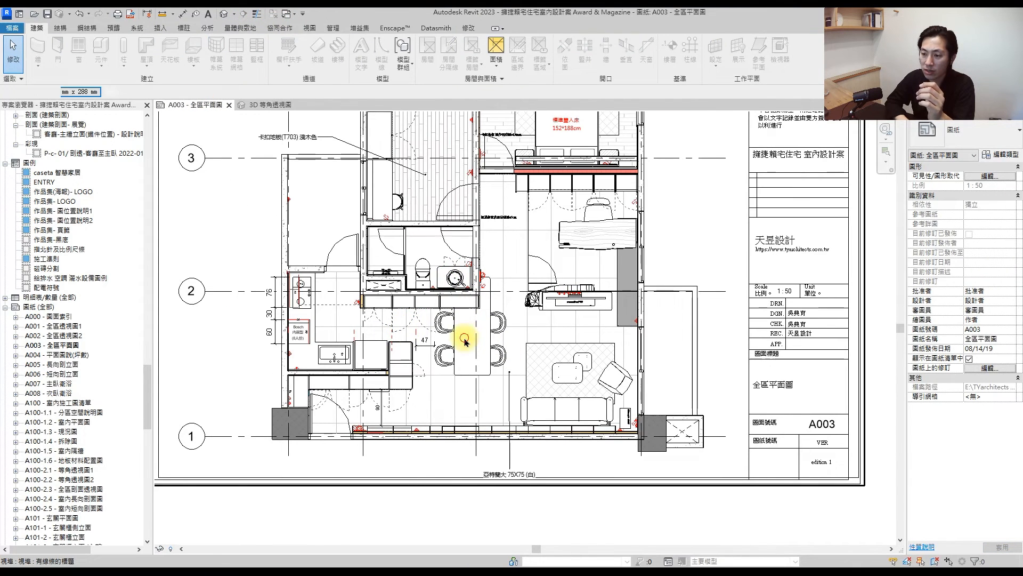
pyautogui.doubleClick(464, 341)
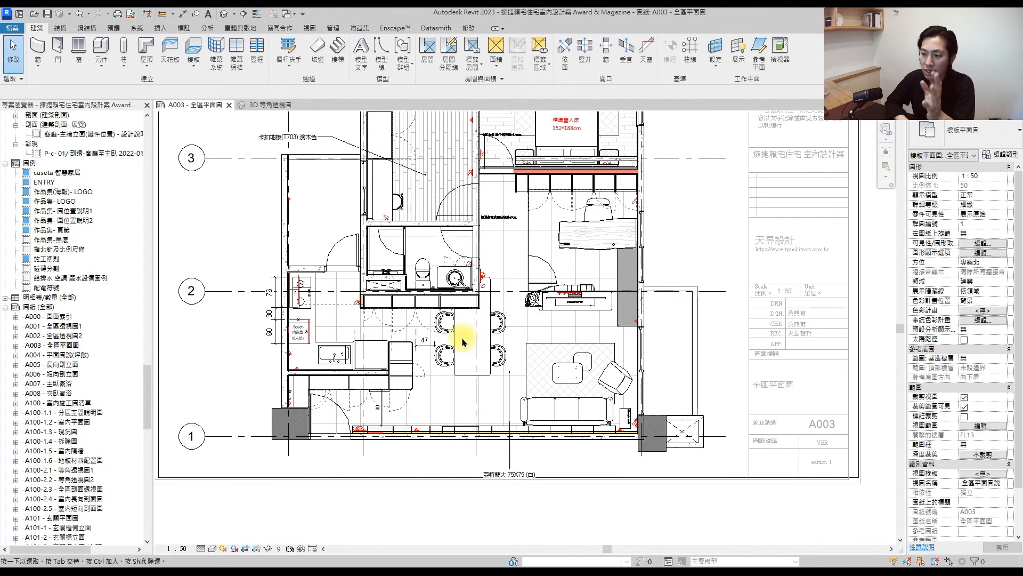
pyautogui.click(410, 369)
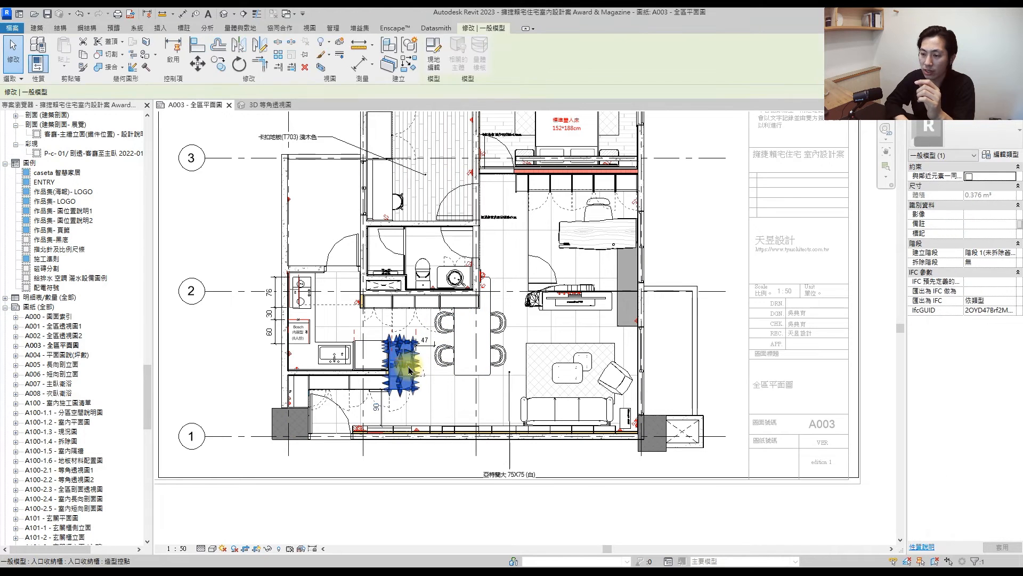
pyautogui.click(457, 340)
# Step: Open the section perspective views 剖透-(作品集-封底)- 原石坐鎮 and 剖透/ 客廳及廚房
pyautogui.moveTo(146, 397); pyautogui.dragTo(145, 376)
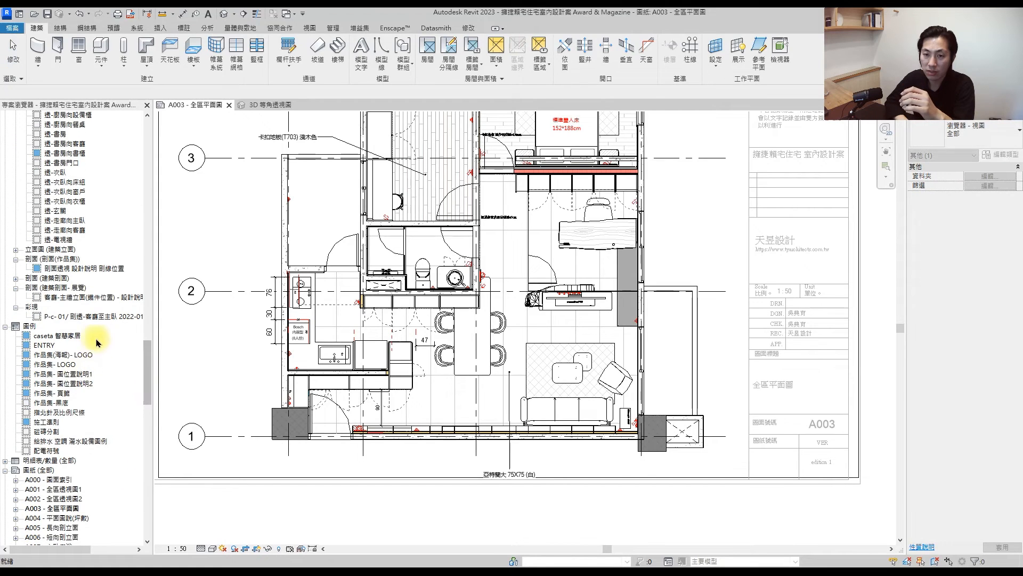
pyautogui.scroll(20, 99, 326)
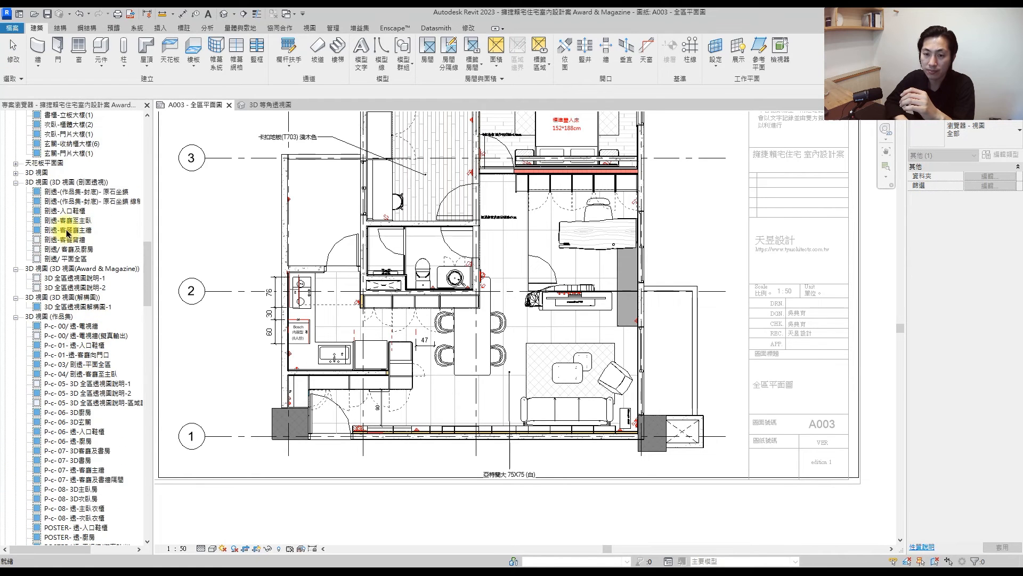
pyautogui.doubleClick(76, 192)
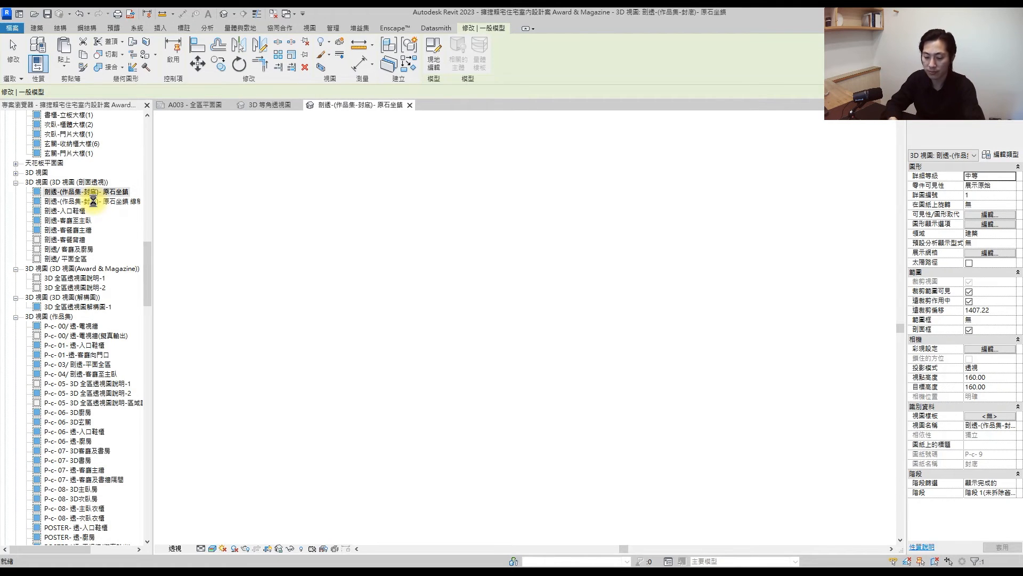
pyautogui.click(478, 307)
pyautogui.press('F1')
pyautogui.click(417, 182)
pyautogui.moveTo(461, 244); pyautogui.dragTo(449, 251, button='middle')
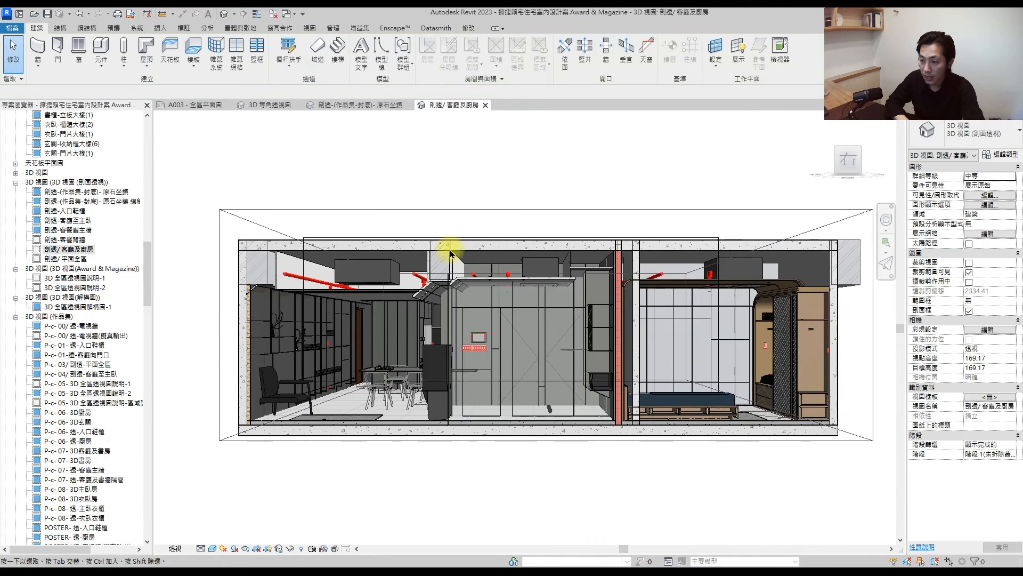
# Step: Examine the living room and kitchen section perspective, inspecting the open shelving, the entrance storage cabinet and the glass wall
pyautogui.moveTo(442, 326); pyautogui.dragTo(424, 348, button='middle')
pyautogui.scroll(4, 361, 320)
pyautogui.scroll(-2, 361, 319)
pyautogui.moveTo(340, 315); pyautogui.dragTo(438, 297, button='middle')
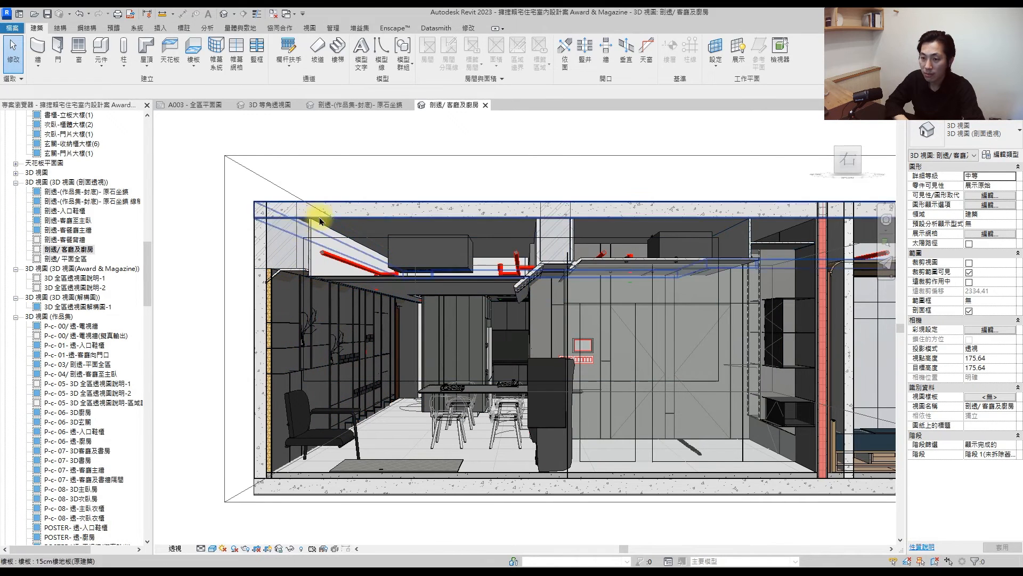
pyautogui.click(373, 345)
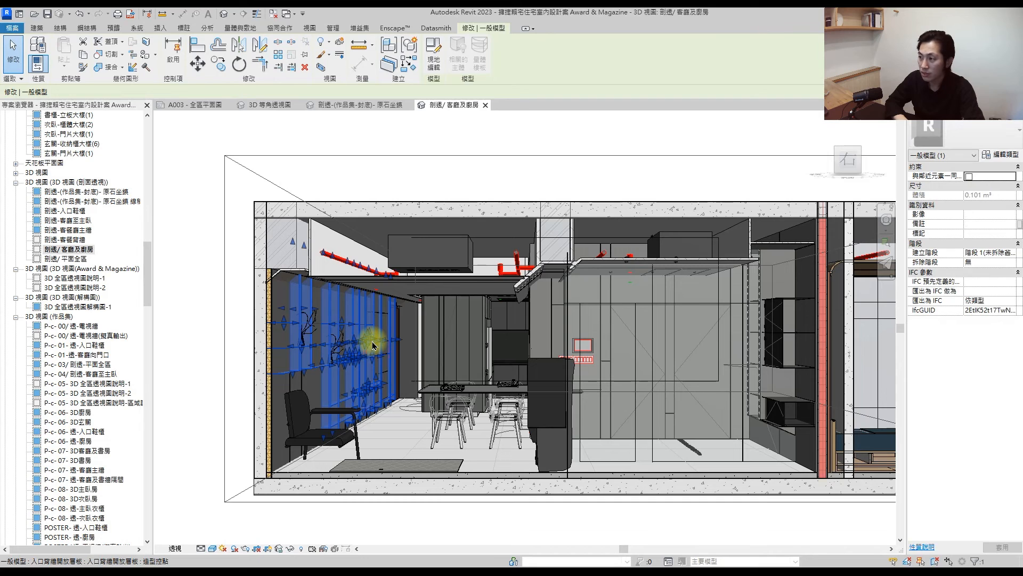
pyautogui.click(472, 346)
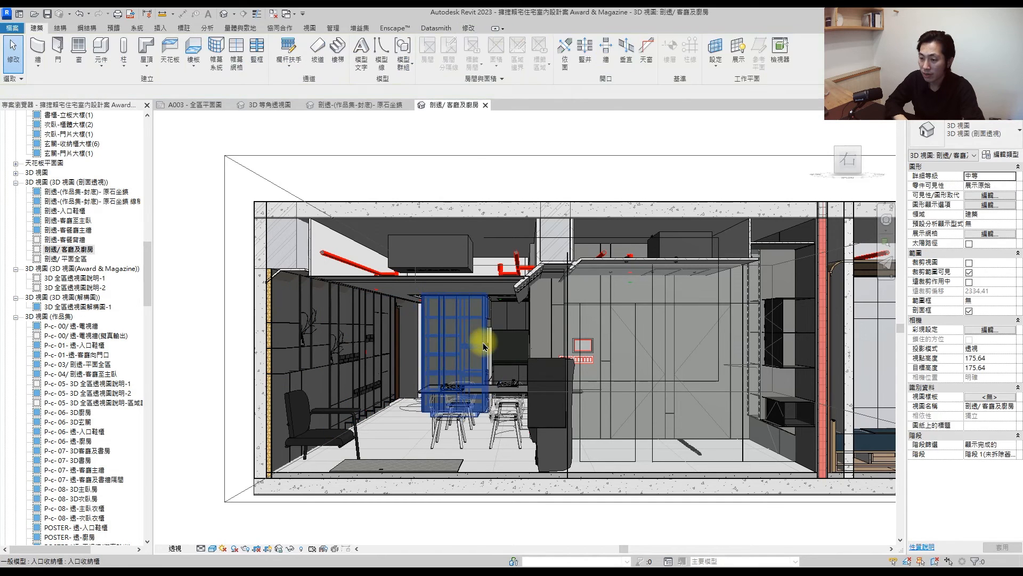
pyautogui.click(650, 362)
pyautogui.press('Escape')
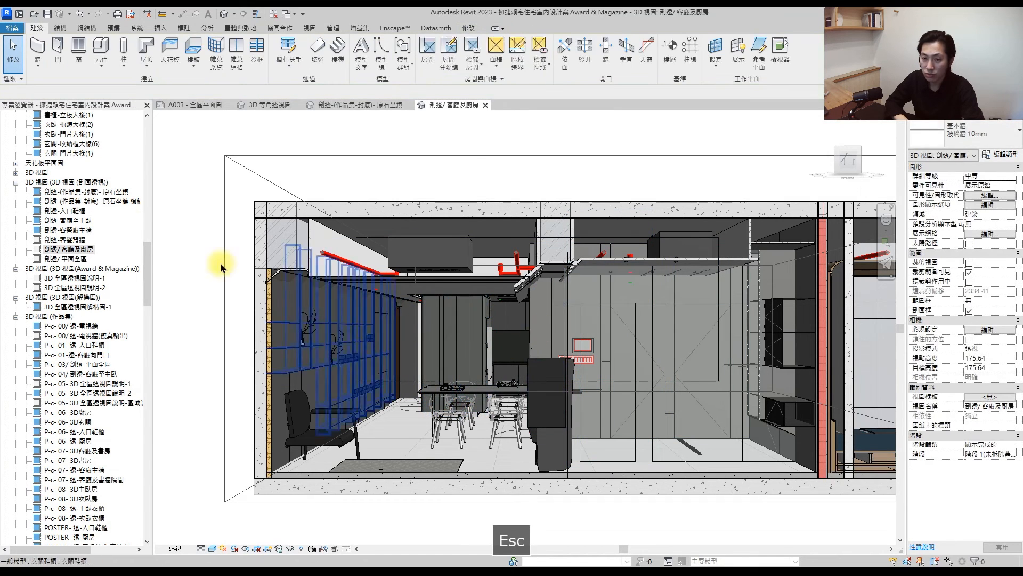
# Step: Review the floor plan views P-c- 06- 平面圖-玄關, 平面圖說- 展覽(工作) and .全區平面圖說
pyautogui.moveTo(148, 256); pyautogui.dragTo(145, 137)
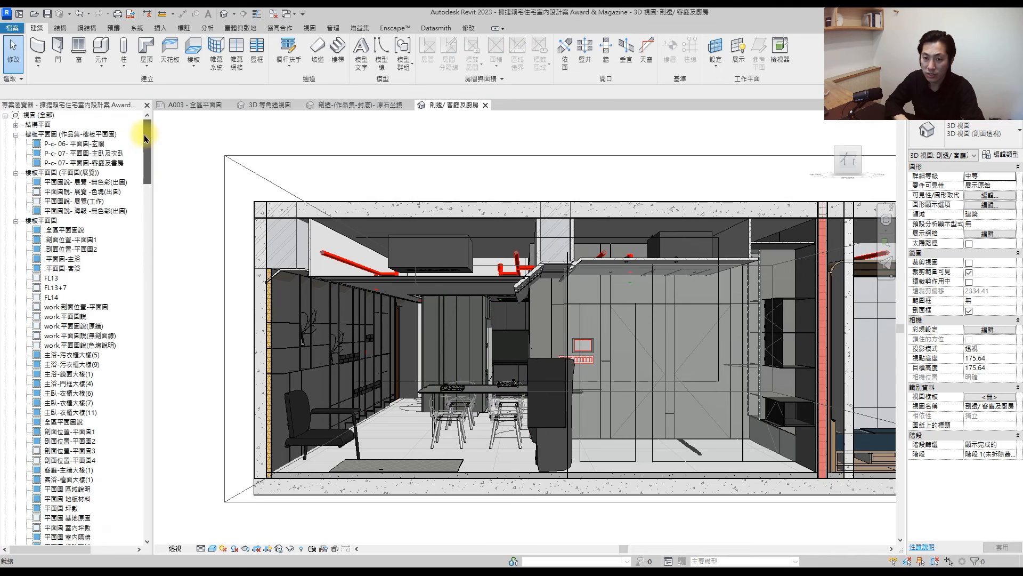
pyautogui.doubleClick(72, 145)
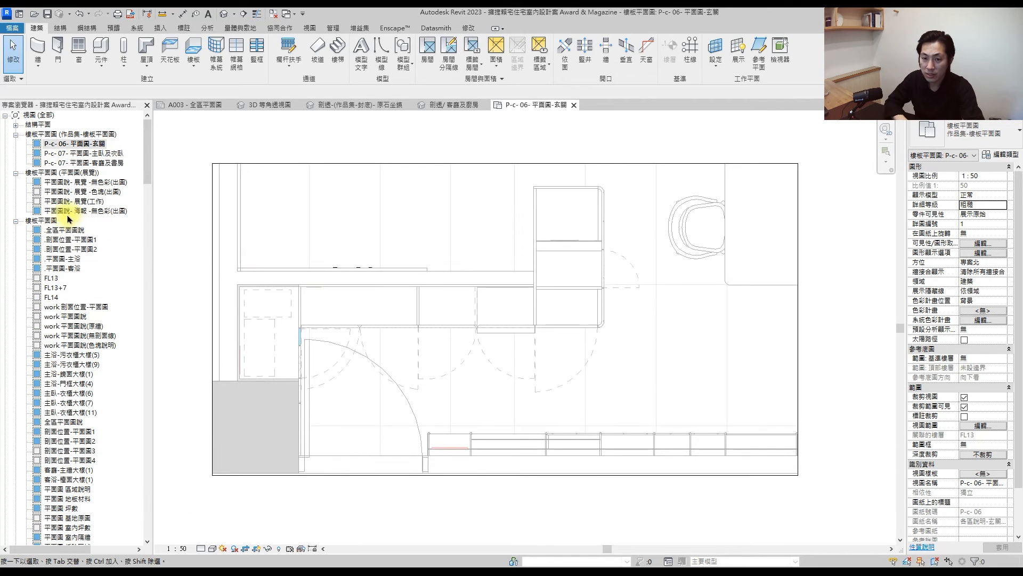
pyautogui.click(74, 202)
pyautogui.scroll(-5, 457, 297)
pyautogui.moveTo(442, 394); pyautogui.dragTo(460, 418, button='middle')
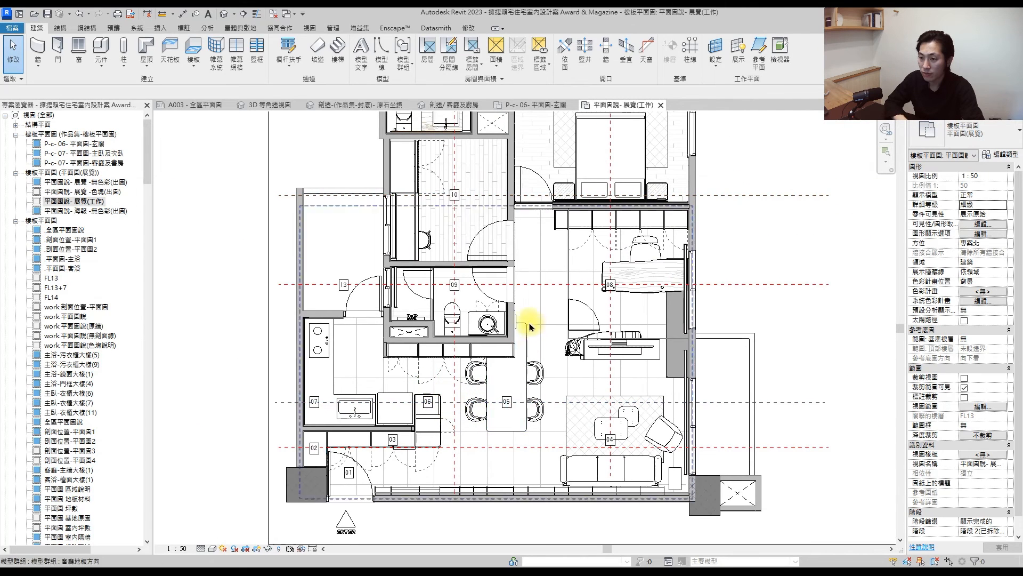
pyautogui.doubleClick(65, 229)
pyautogui.moveTo(518, 318); pyautogui.dragTo(511, 373, button='middle')
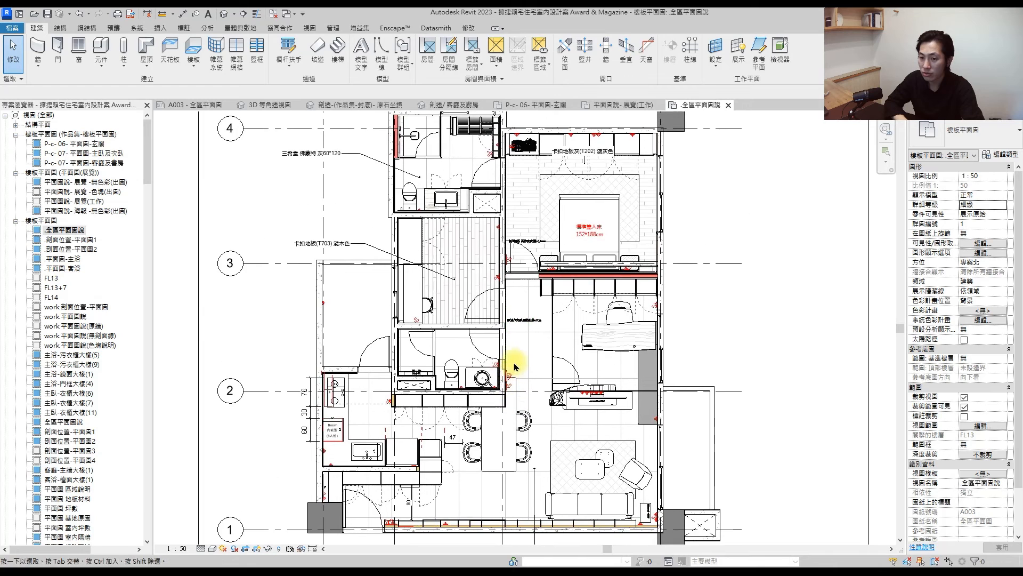
# Step: Review sheet A001 - 全區透視圖1 and the construction sheets A100 through A100-1.3
pyautogui.moveTo(149, 159); pyautogui.dragTo(145, 434)
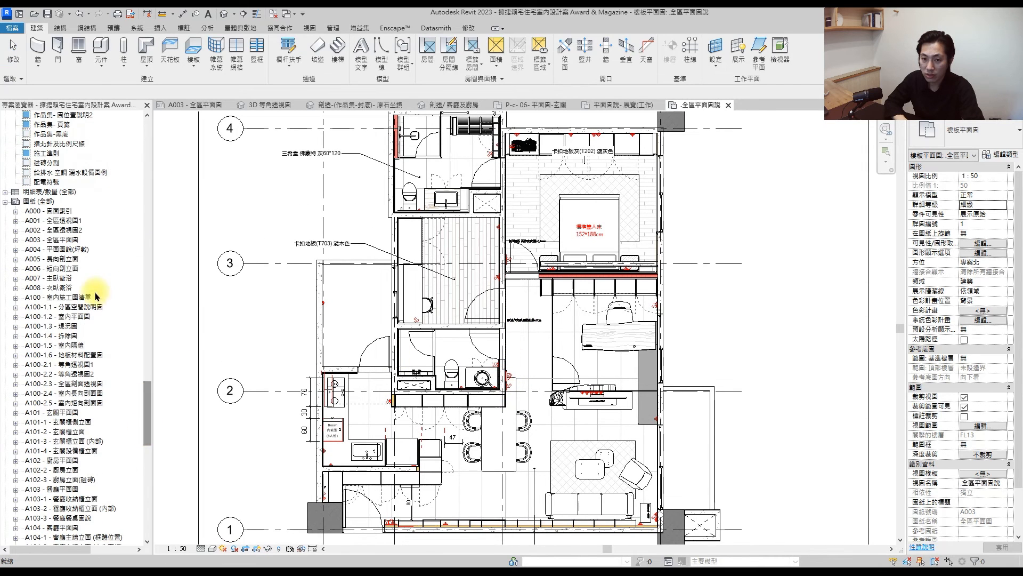
pyautogui.doubleClick(77, 222)
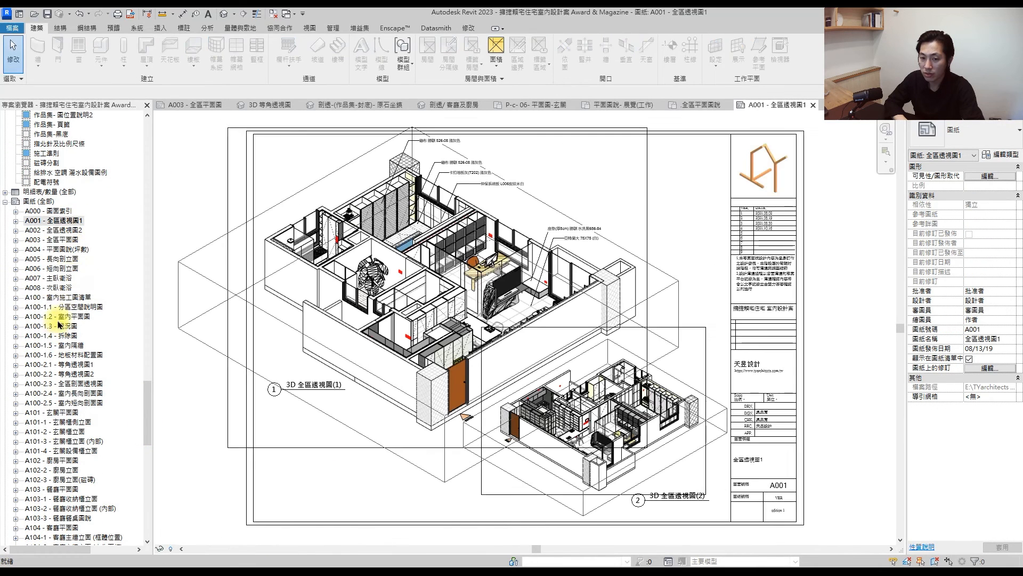
pyautogui.click(74, 300)
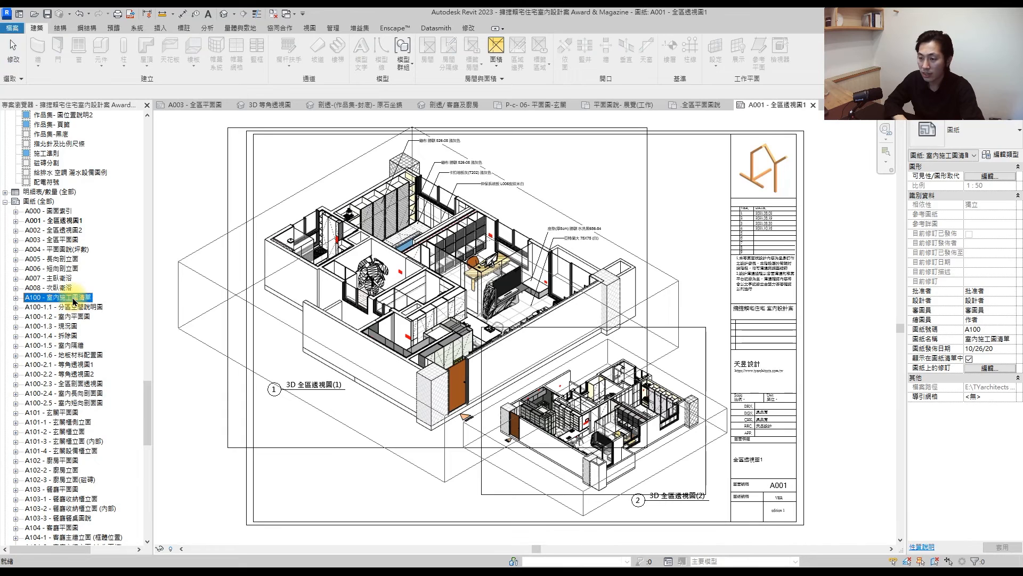
pyautogui.doubleClick(74, 299)
pyautogui.click(62, 309)
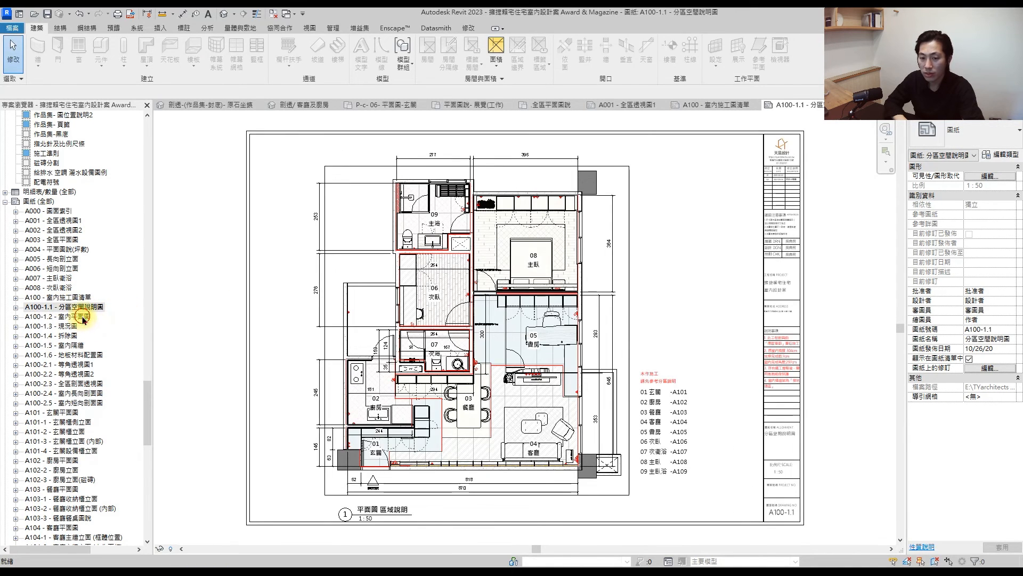
pyautogui.doubleClick(82, 317)
pyautogui.click(70, 326)
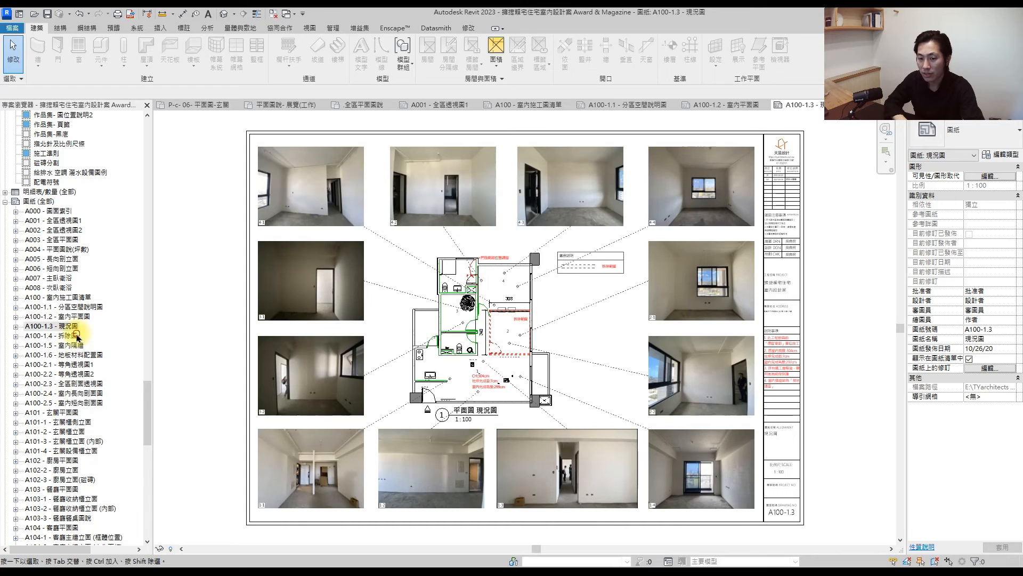
# Step: Examine the demolition plan on sheet A100-1.4 - 拆除圖 with its viewport activated, and open sheet A100-1.5 - 室內隔牆
pyautogui.doubleClick(79, 336)
pyautogui.scroll(5, 486, 303)
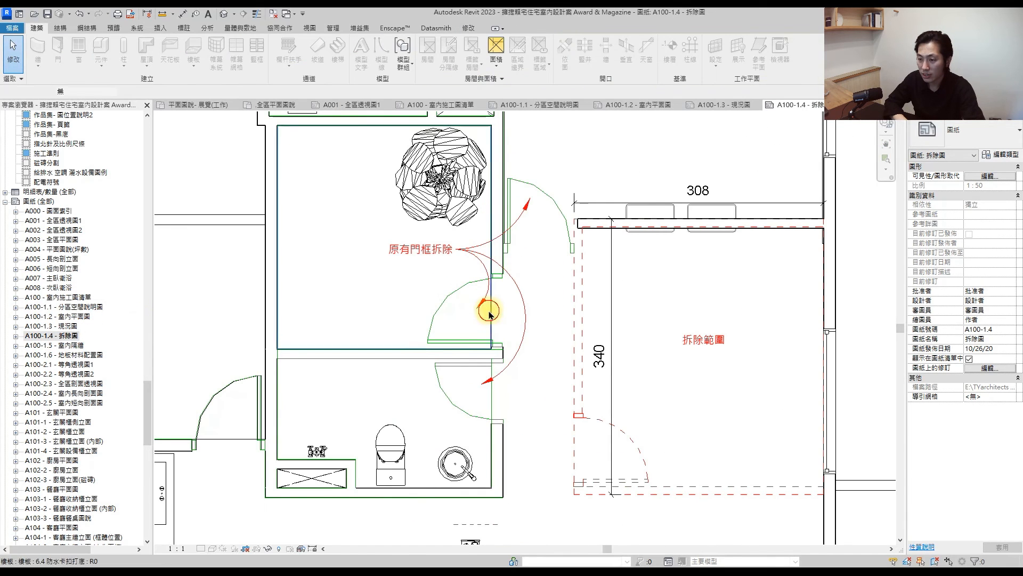
pyautogui.doubleClick(469, 320)
pyautogui.scroll(-3, 480, 381)
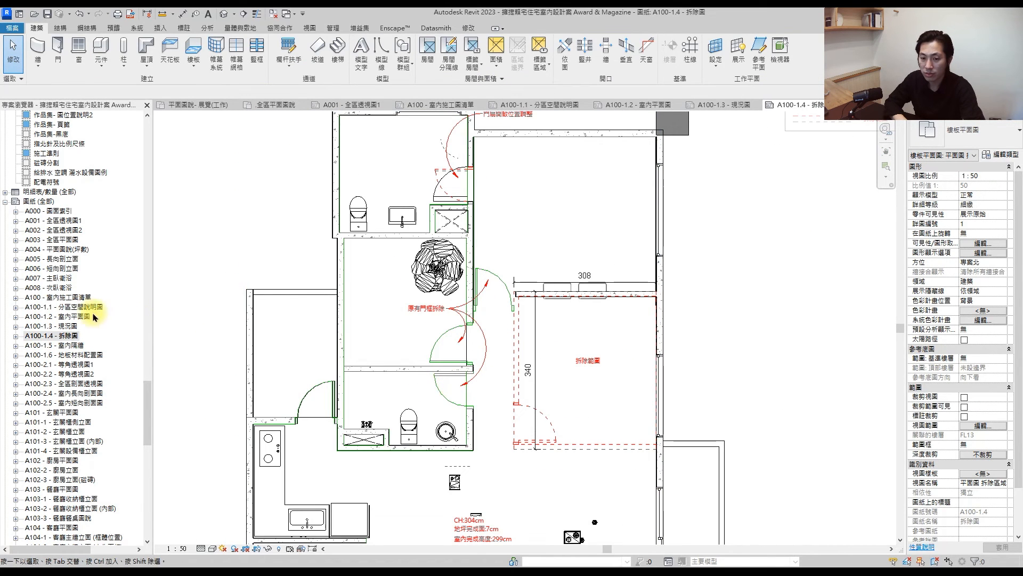
pyautogui.click(75, 346)
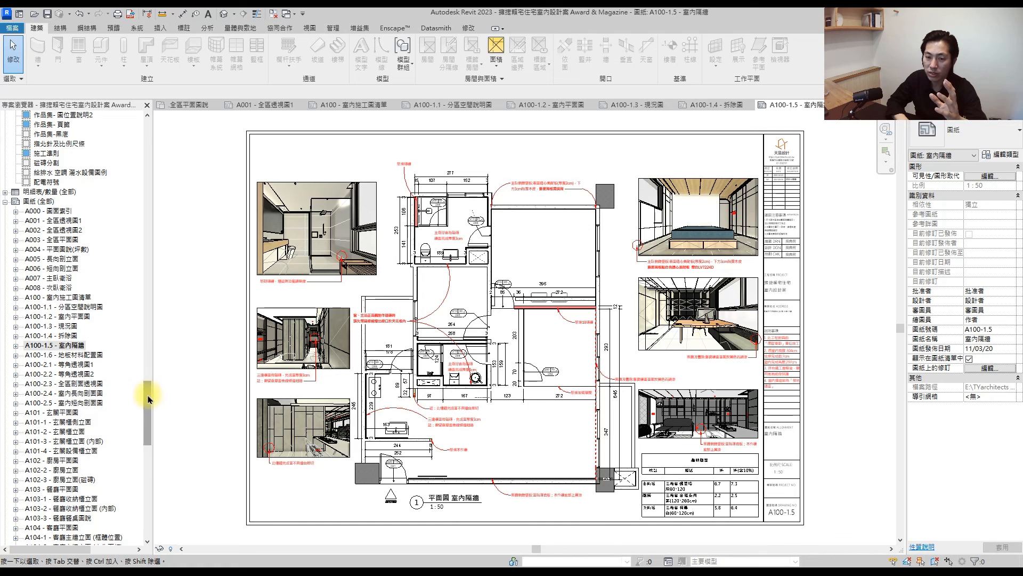
# Step: Return to the .全區平面圖說 floor plan view to examine the furnished layout
pyautogui.moveTo(149, 398); pyautogui.dragTo(147, 140)
pyautogui.doubleClick(69, 232)
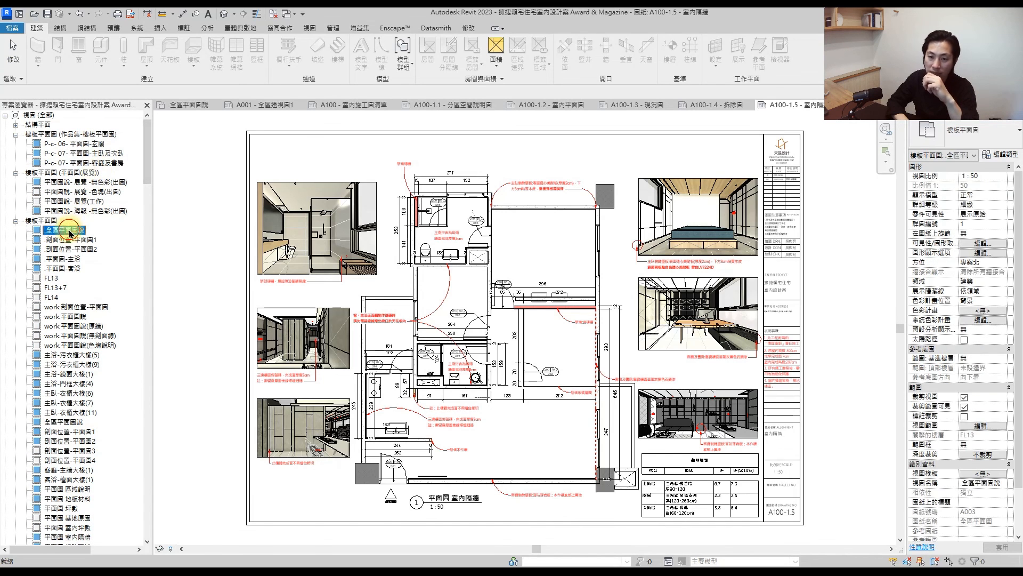
pyautogui.moveTo(532, 455); pyautogui.dragTo(521, 418, button='middle')
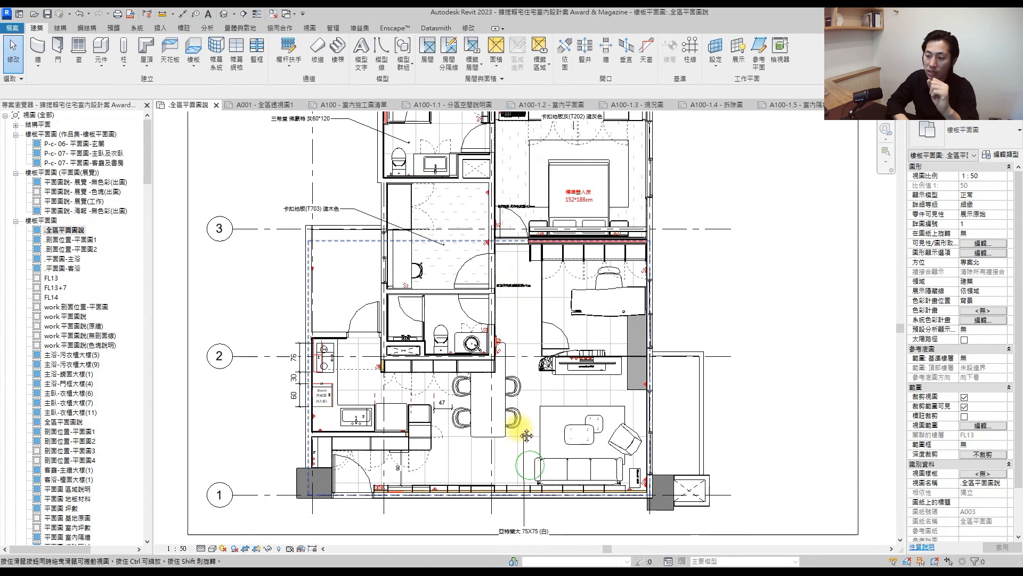